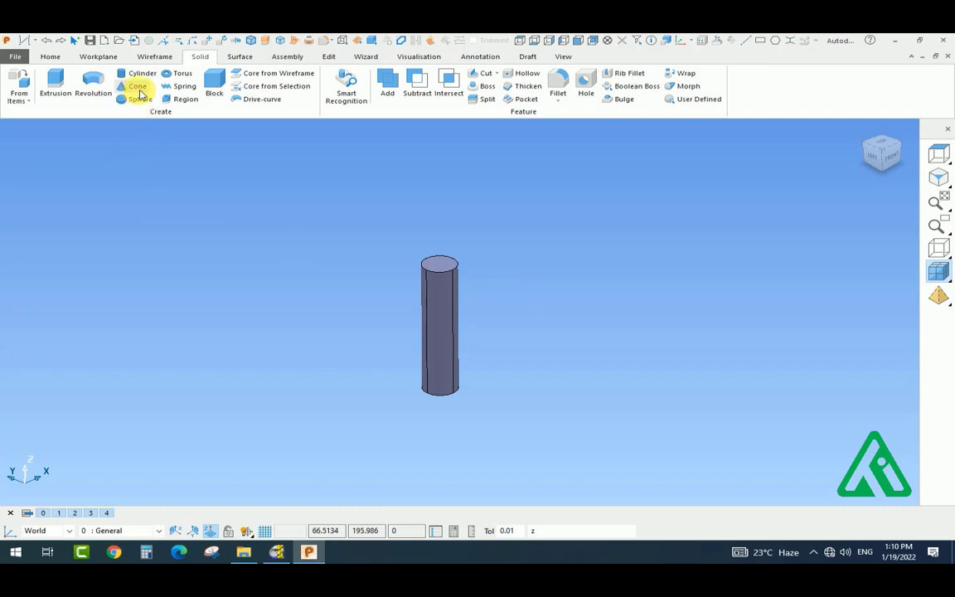
click(136, 88)
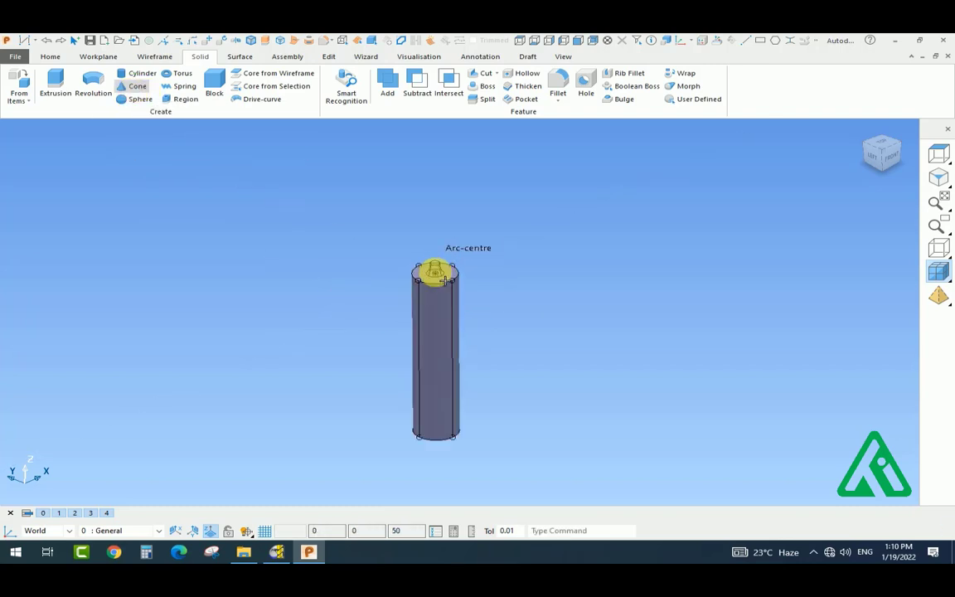
click(450, 273)
double_click(465, 234)
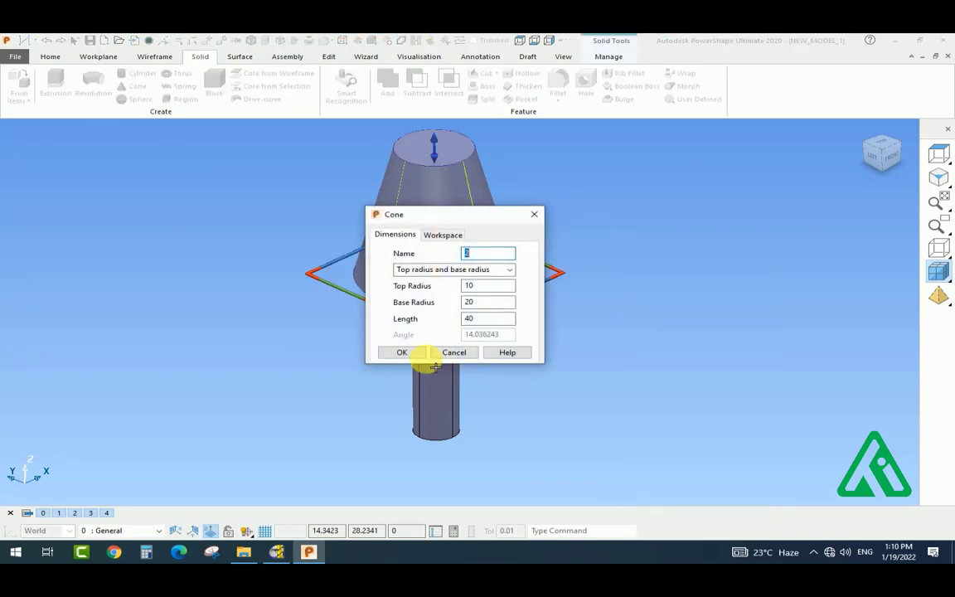
click(509, 270)
click(469, 293)
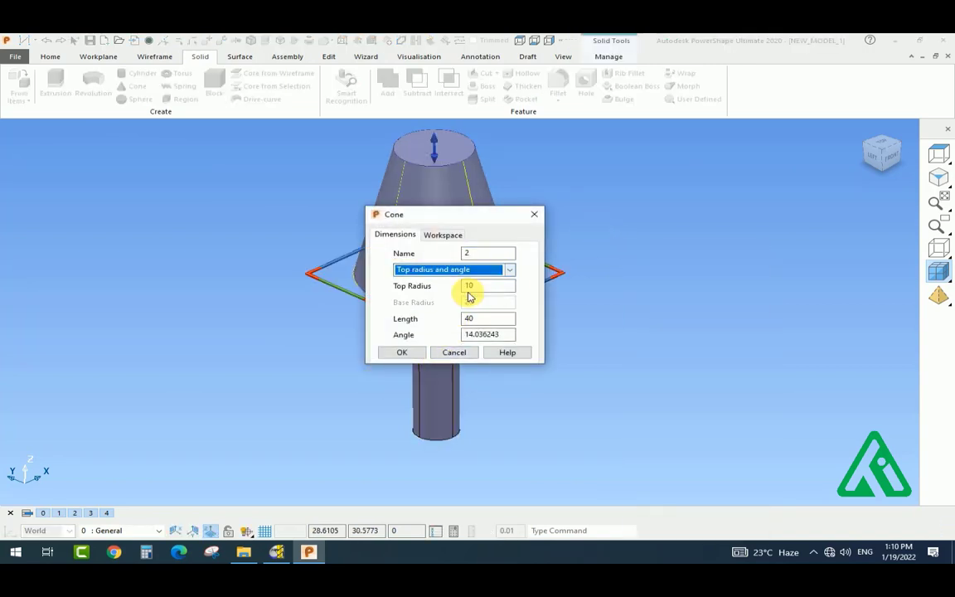
click(509, 270)
click(471, 302)
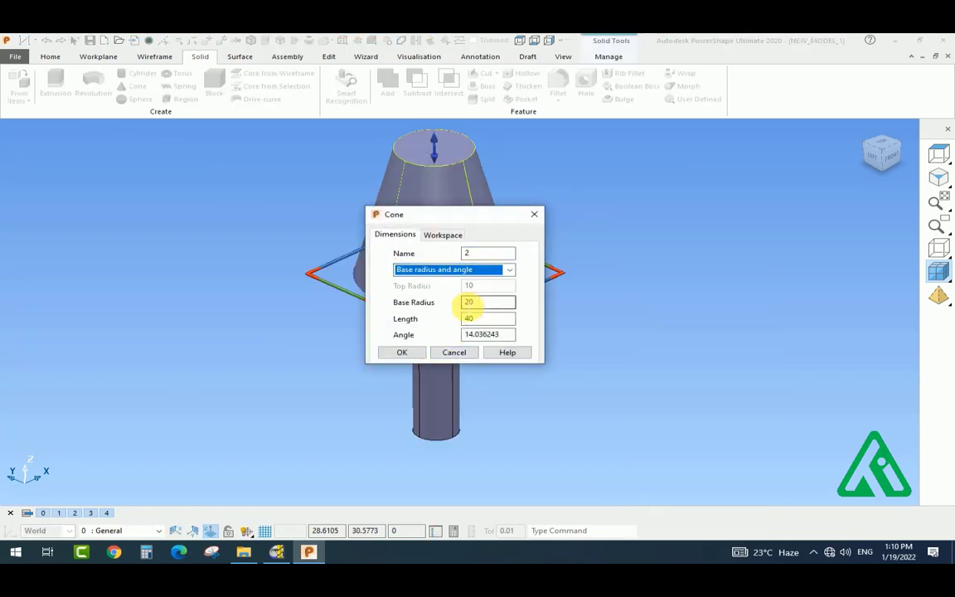
click(472, 358)
right_click(600, 349)
click(545, 357)
key(ctrl+z)
Create a solid cone at the origin, around the base of the existing cylinder
shift+middle_drag(459, 393, 450, 374)
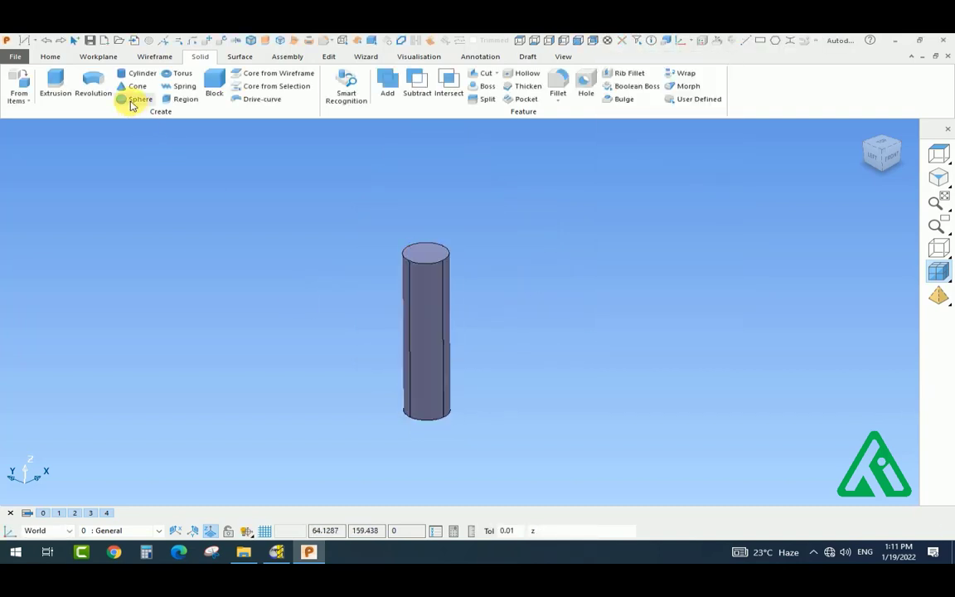
click(135, 88)
click(574, 532)
text(0)
key(Return)
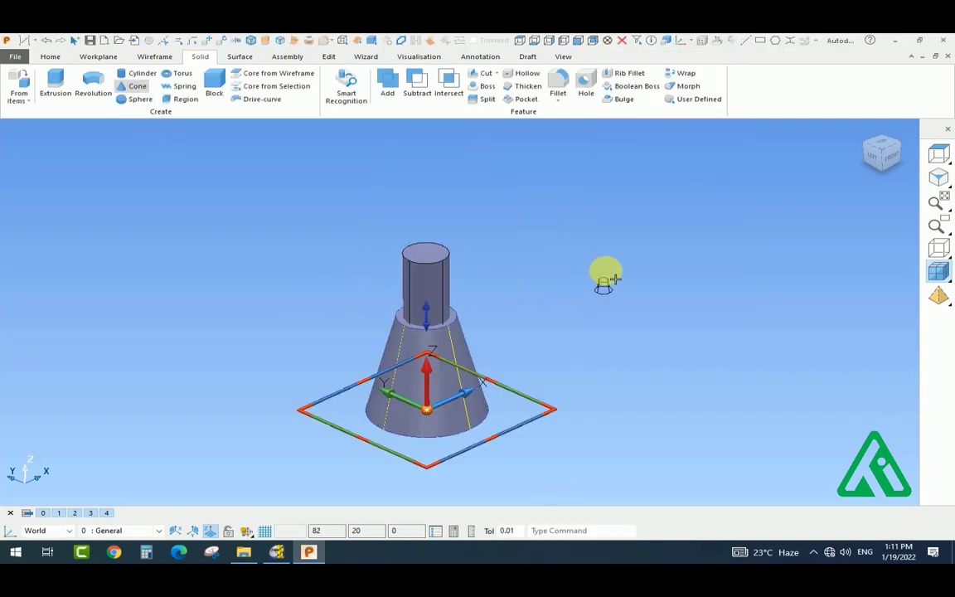
click(603, 272)
double_click(433, 292)
click(192, 421)
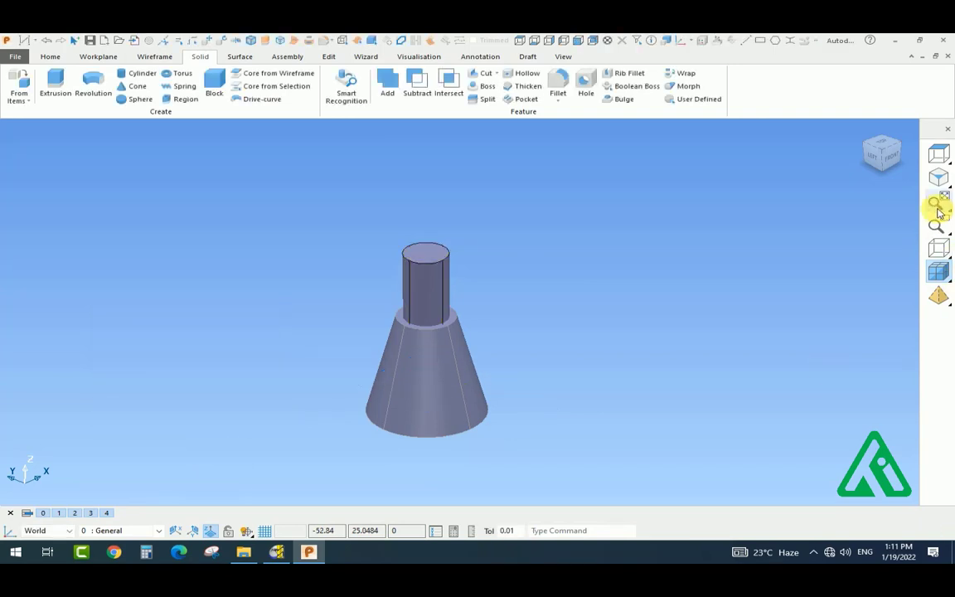
View the model from the front in wireframe and check the cone's dimensions without changing them
click(578, 40)
key(F2)
scroll(555, 309, down, 3)
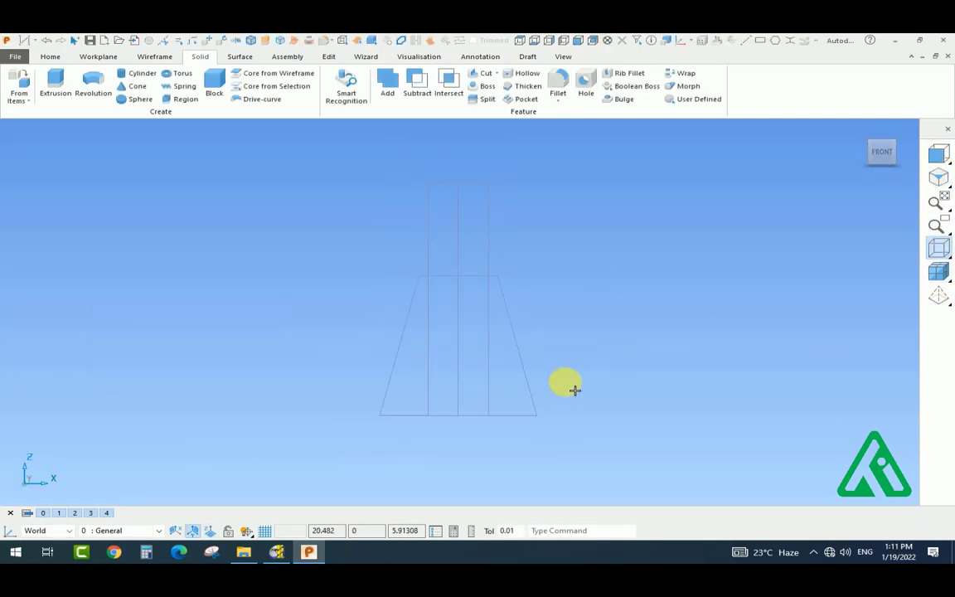
click(468, 264)
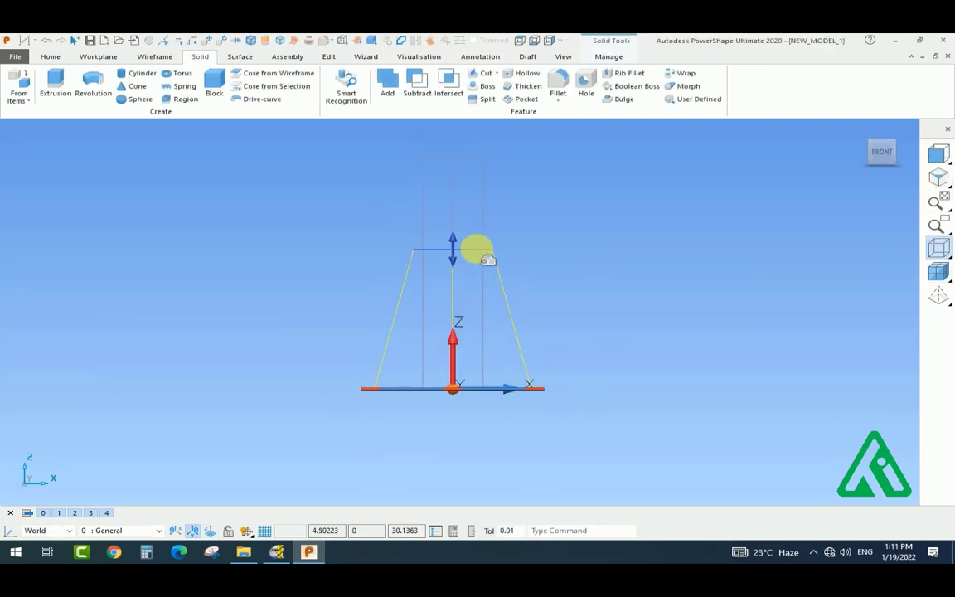
shift+middle_drag(602, 395, 590, 415)
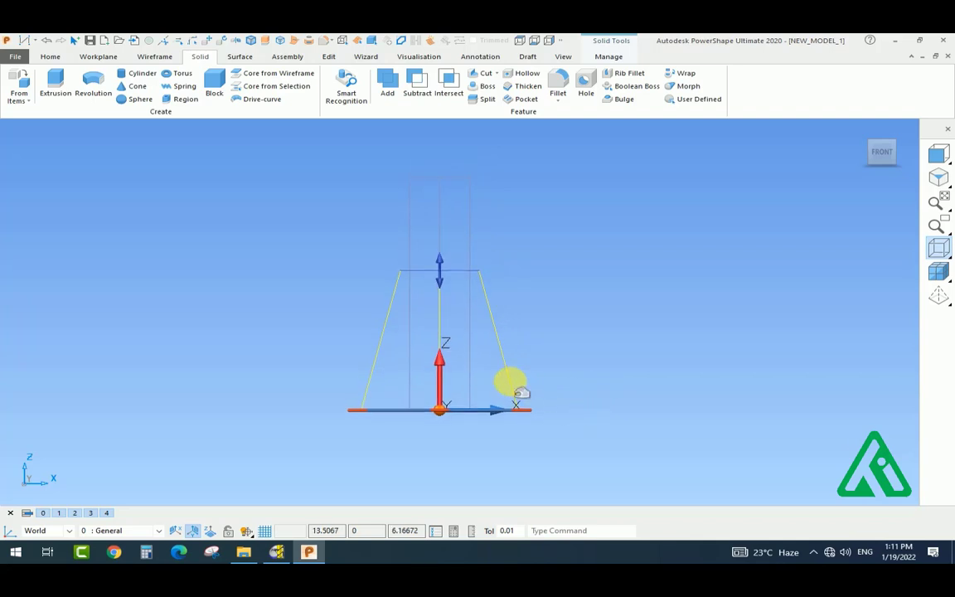
double_click(511, 384)
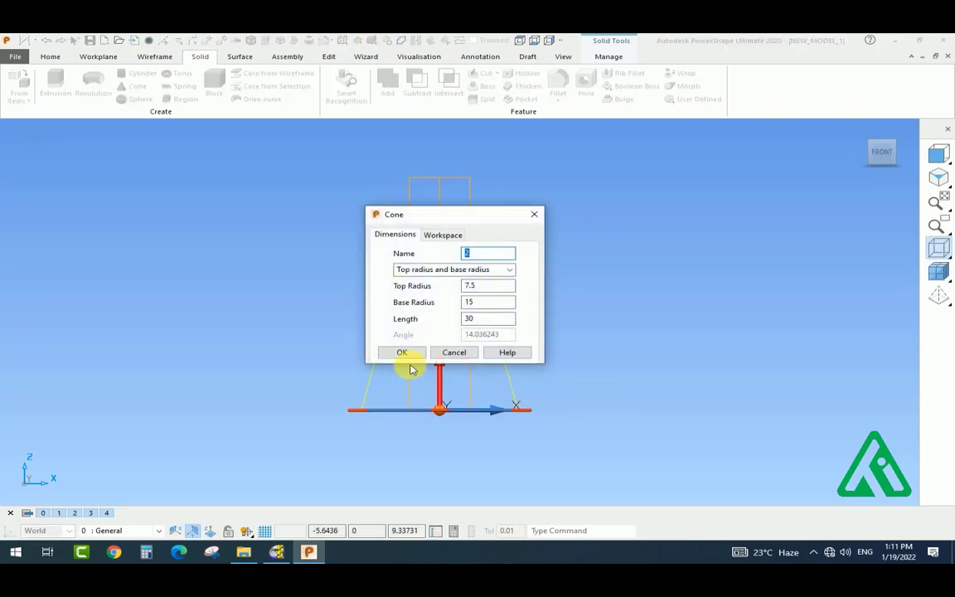
click(462, 353)
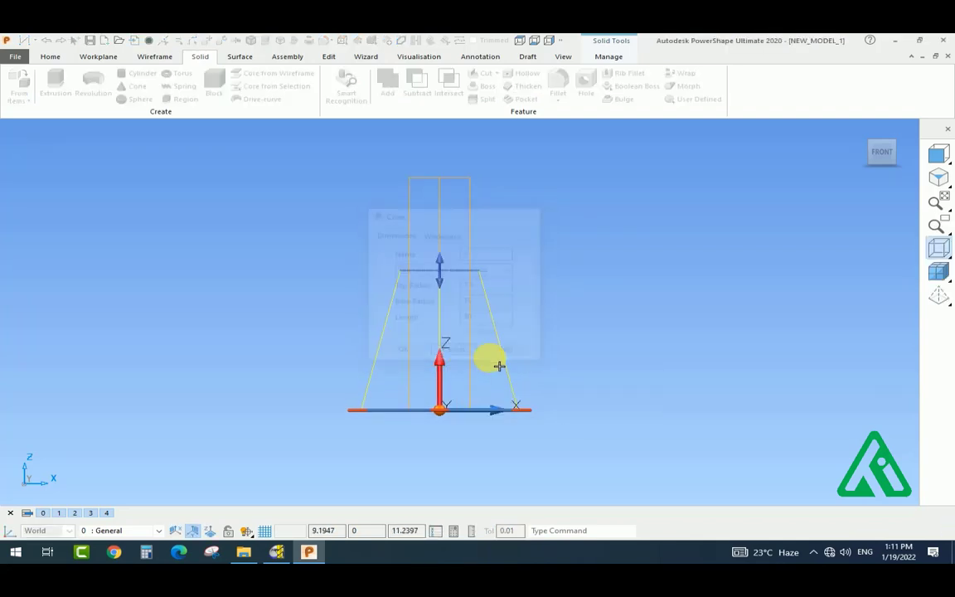
Move the cone by -30 along Z so that it sits below the cylinder
click(224, 41)
click(415, 158)
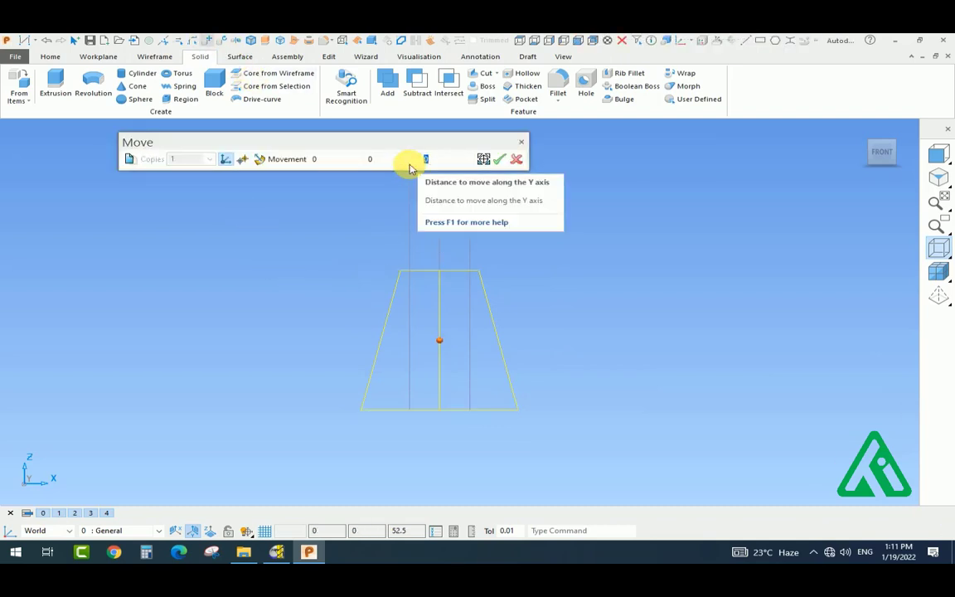
text(-30)
key(Return)
click(499, 164)
click(522, 142)
Set the cone's base radius to 26 and its length to 22
scroll(569, 384, down, 3)
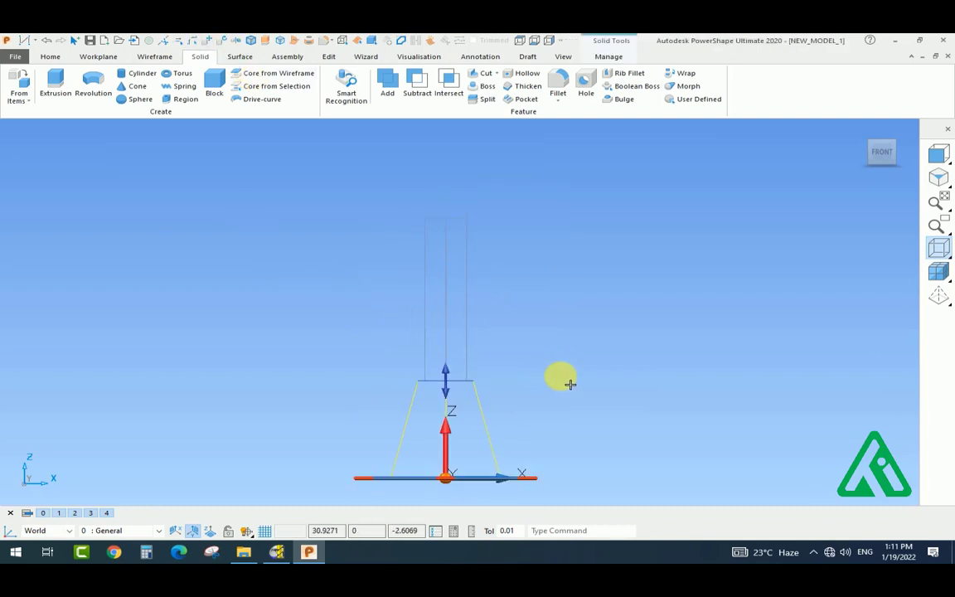
click(568, 384)
shift+middle_drag(510, 415, 514, 382)
double_click(493, 383)
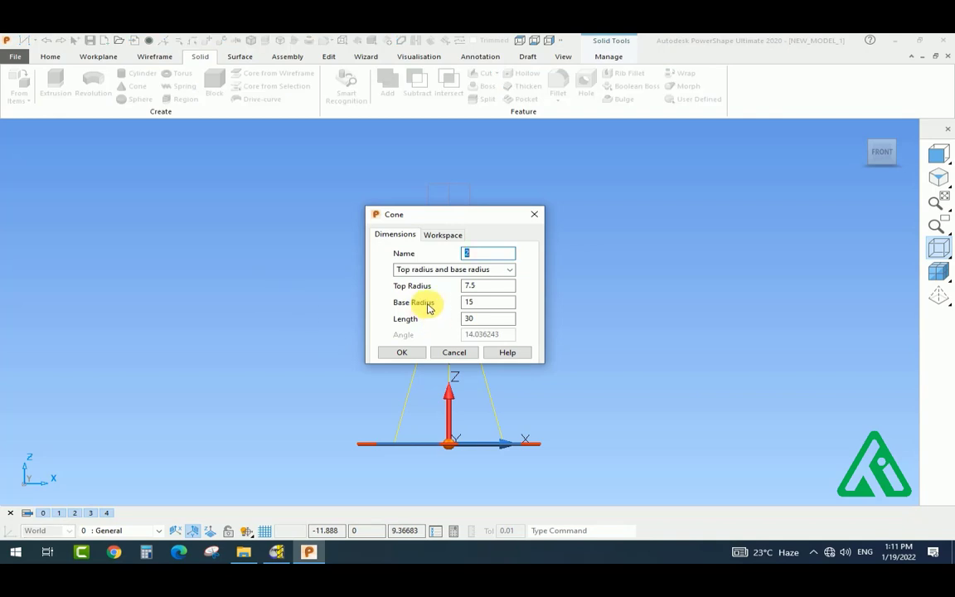
double_click(481, 288)
shift+middle_drag(597, 386, 761, 366)
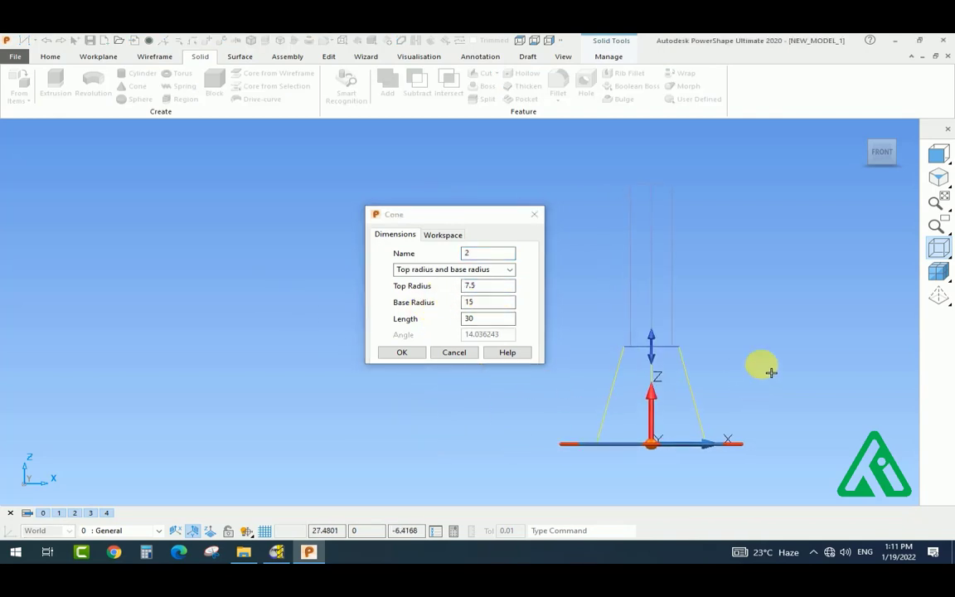
scroll(687, 369, up, 2)
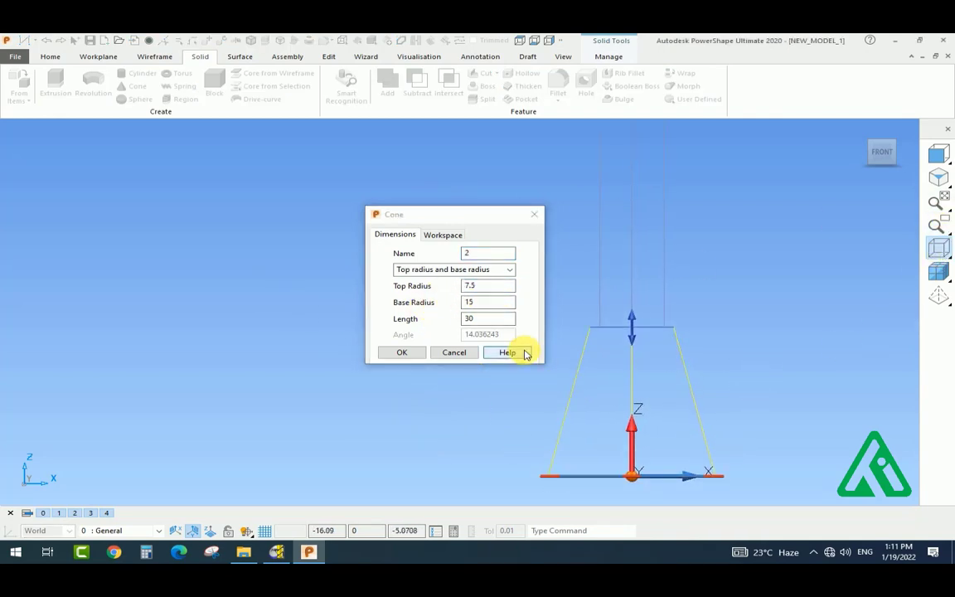
drag(492, 303, 462, 305)
text(26)
key(Return)
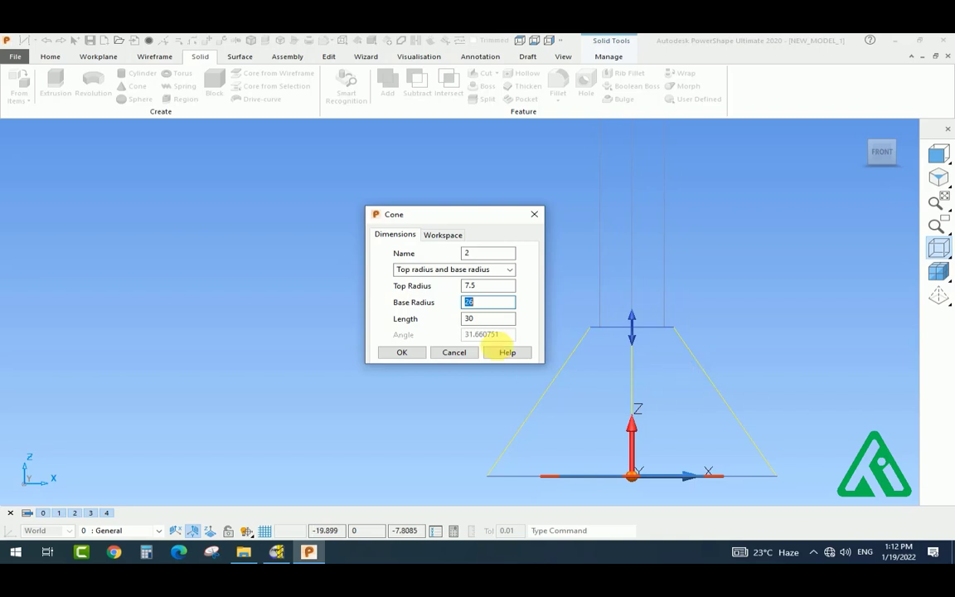
click(422, 353)
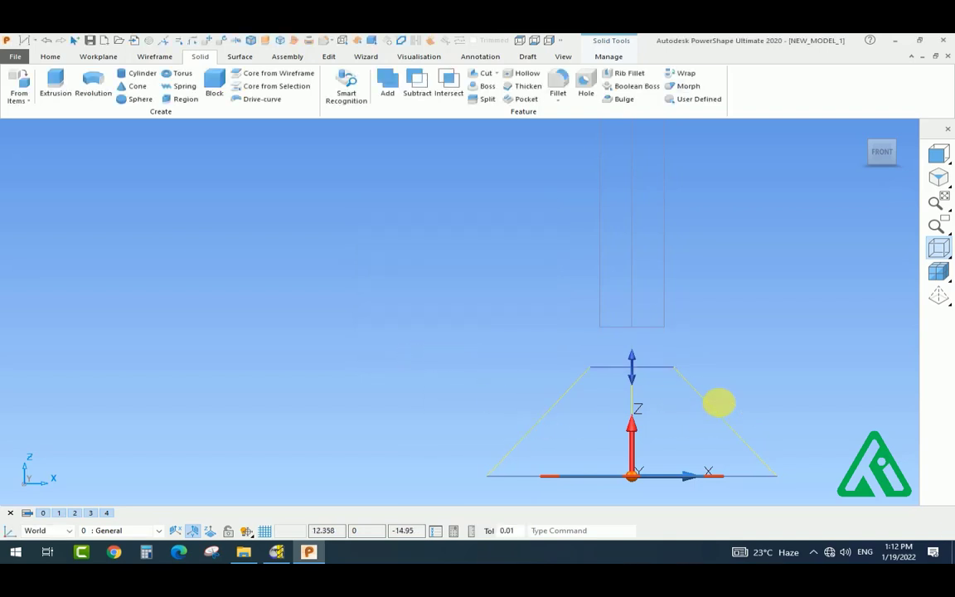
Measure the gap between the cone's top and the cylinder's base with an automatic dimension, without keeping the dimension
shift+middle_drag(718, 400, 613, 377)
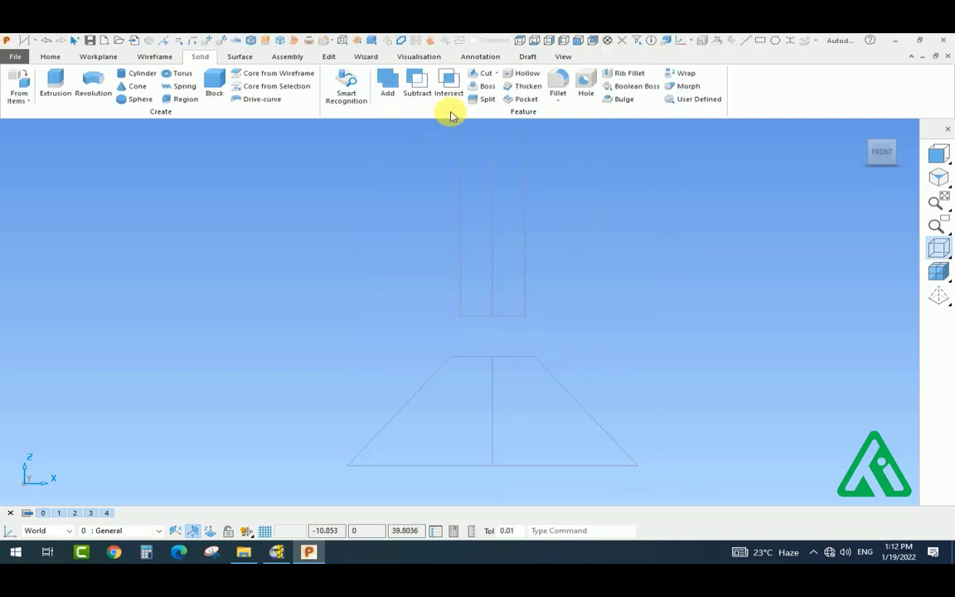
click(480, 56)
click(212, 85)
click(494, 358)
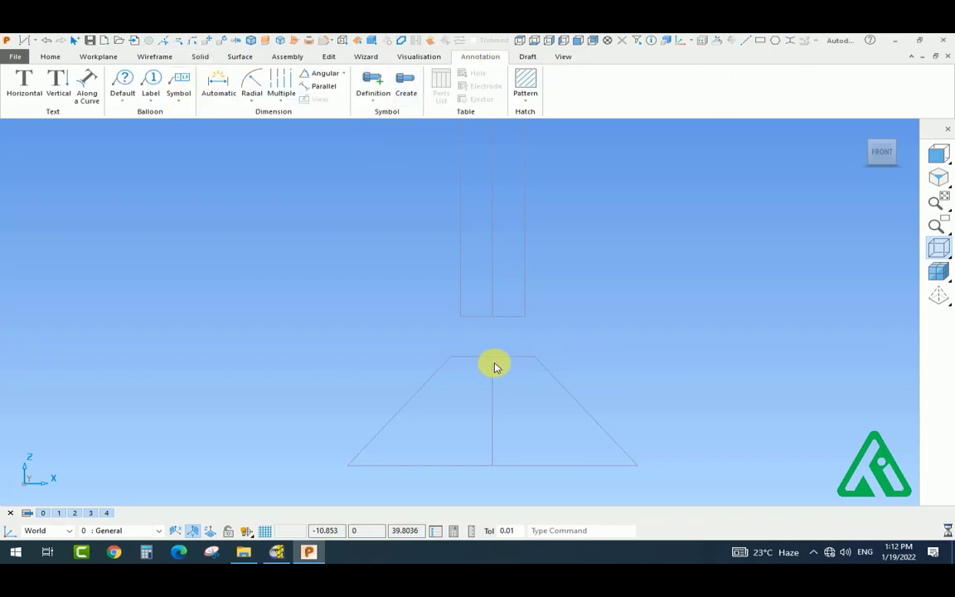
click(525, 315)
click(420, 325)
key(Escape)
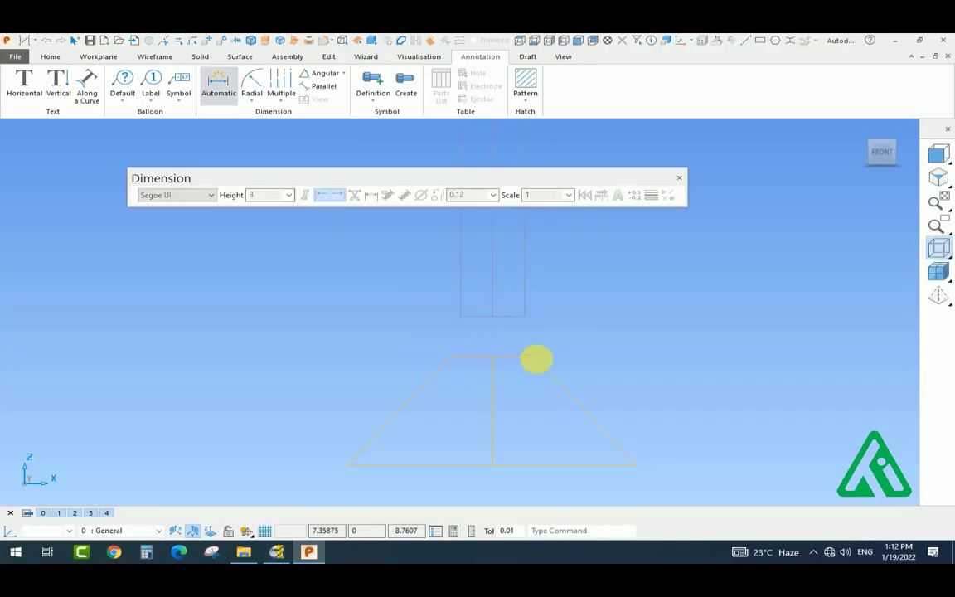
click(679, 177)
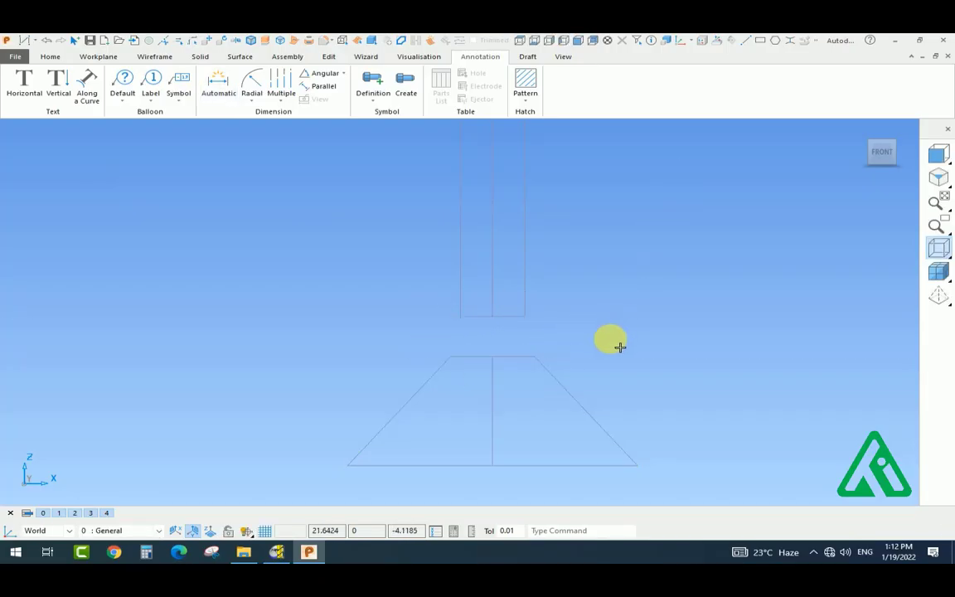
Move the cone up by 8 along Z to meet the cylinder's base
click(208, 40)
text(8)
key(Return)
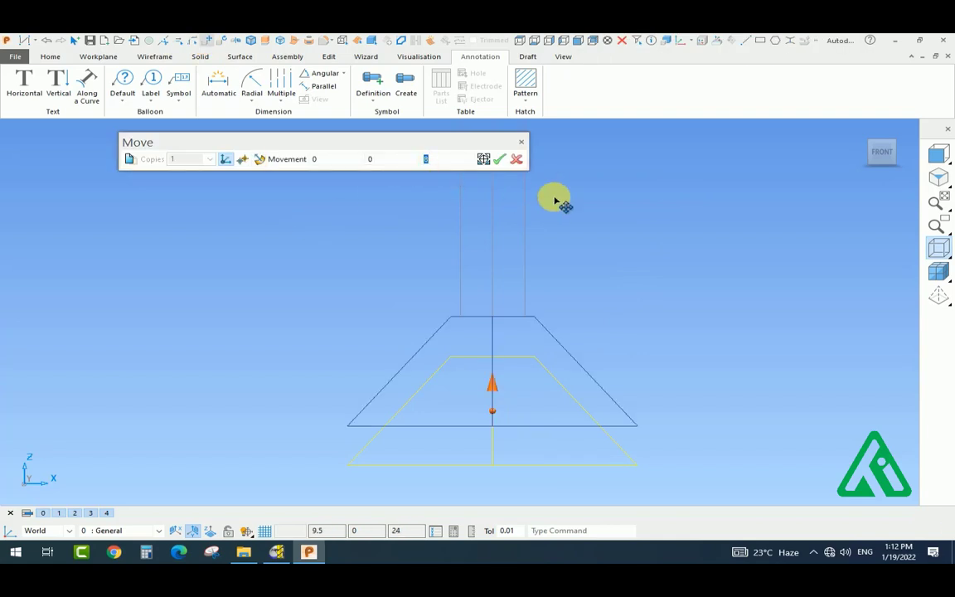
click(498, 158)
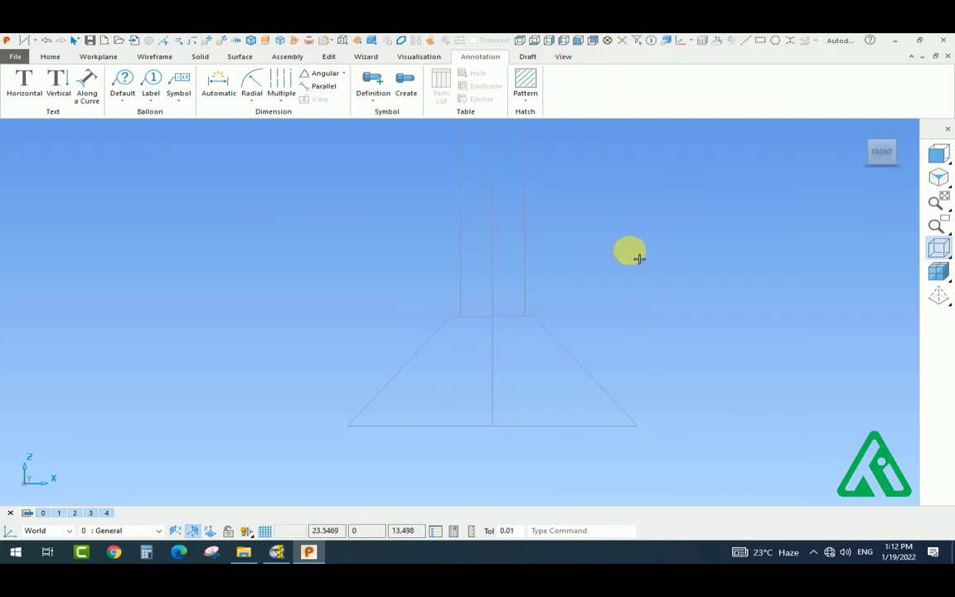
Display the cylinder and cone as shaded solids in a tilted view
click(939, 272)
click(794, 272)
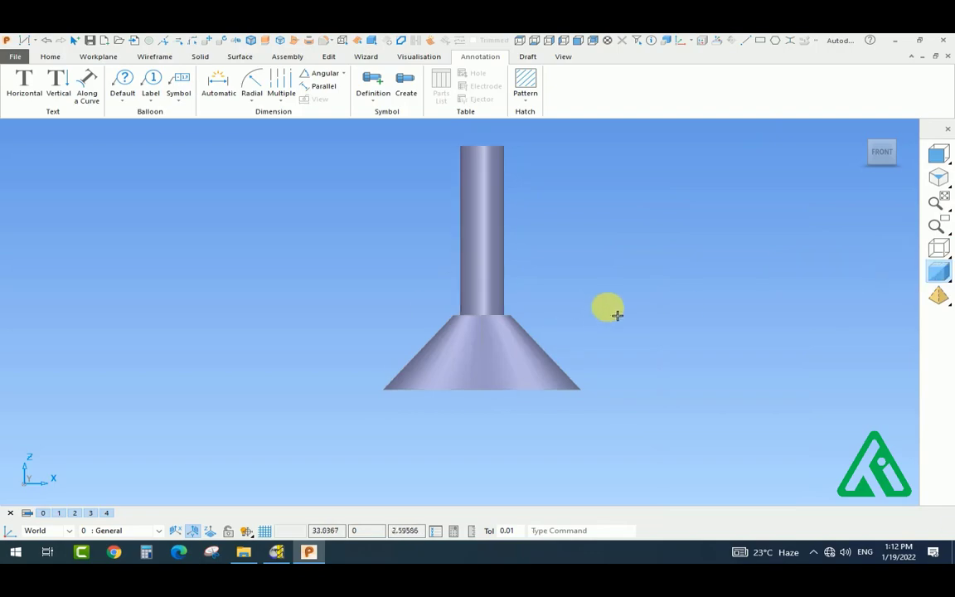
middle_drag(619, 314, 490, 405)
Set the cone's top radius to 3.75, keeping its base radius and length
double_click(408, 383)
click(466, 286)
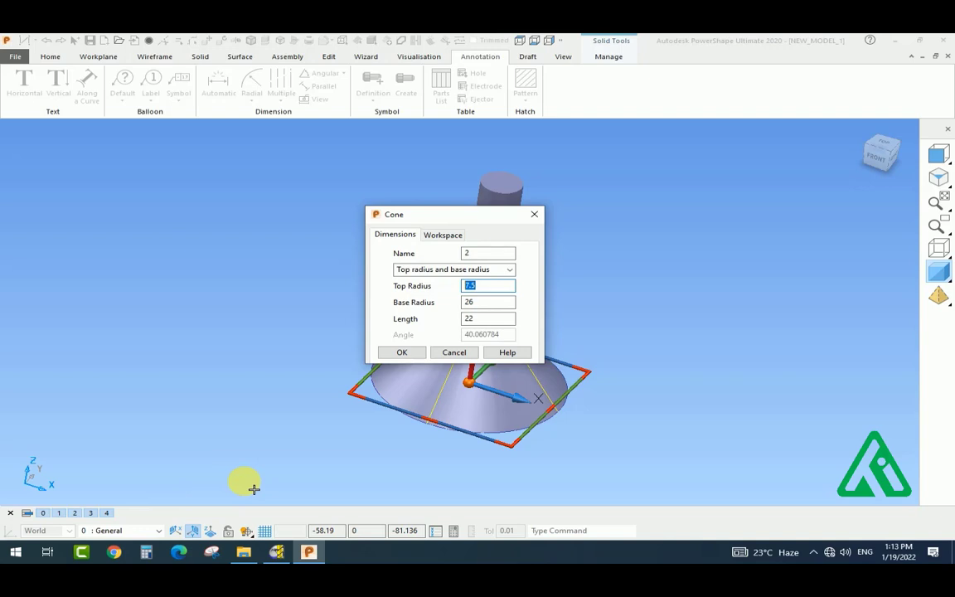
key(Return)
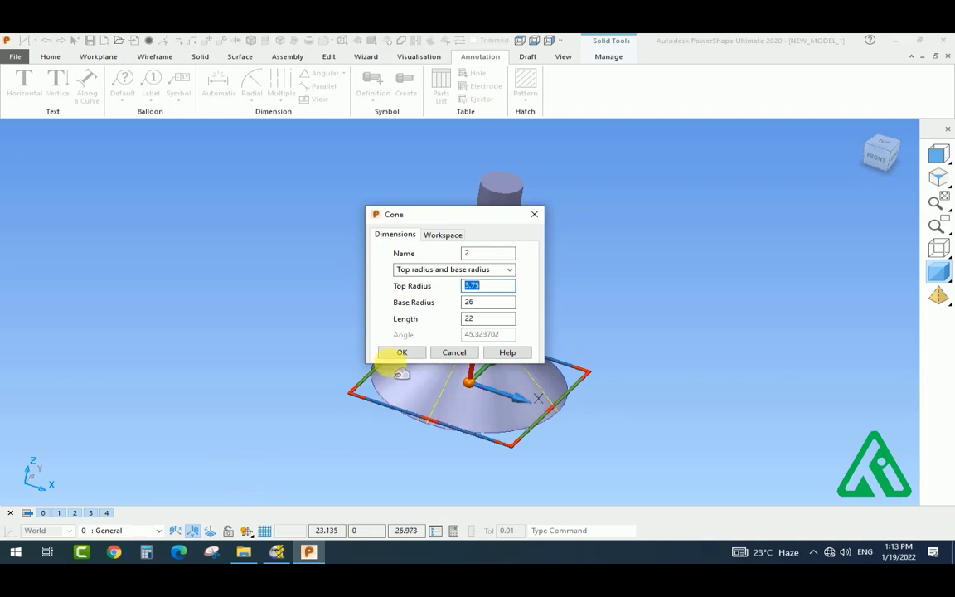
click(398, 354)
Check the cylinder's size as both radius and diameter, leaving its dimensions unchanged
middle_drag(283, 324, 510, 300)
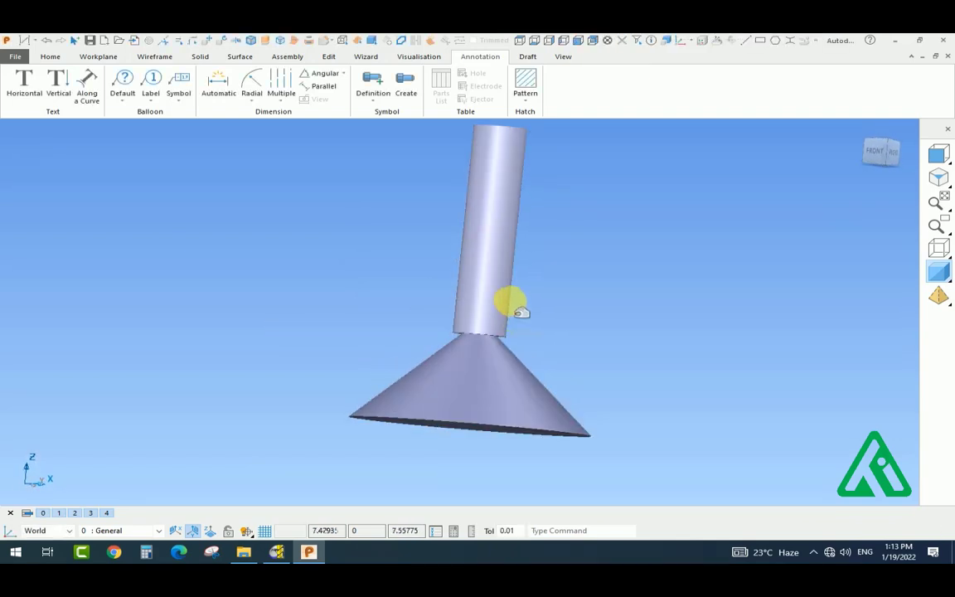
double_click(485, 273)
click(177, 376)
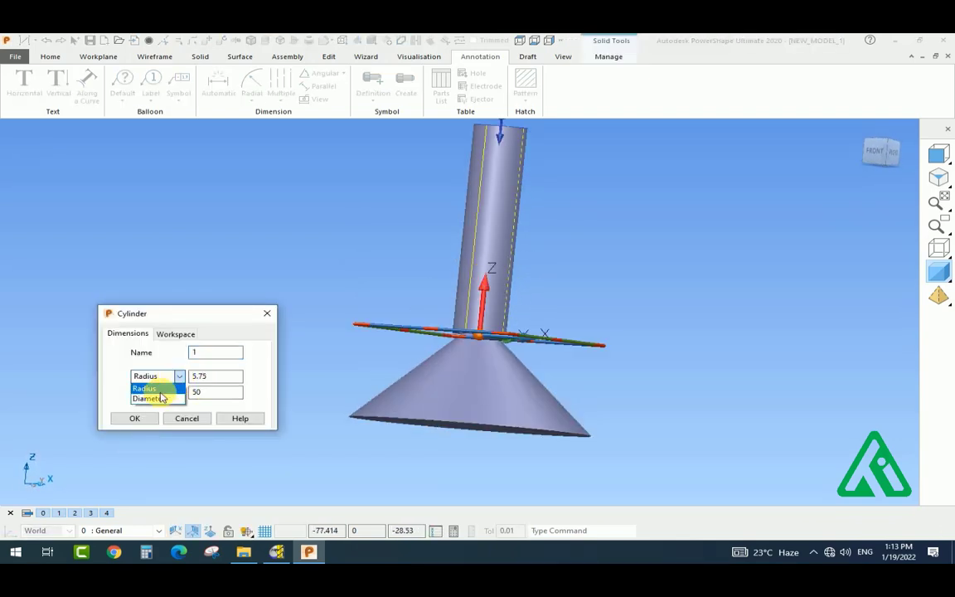
click(163, 398)
click(179, 376)
click(169, 389)
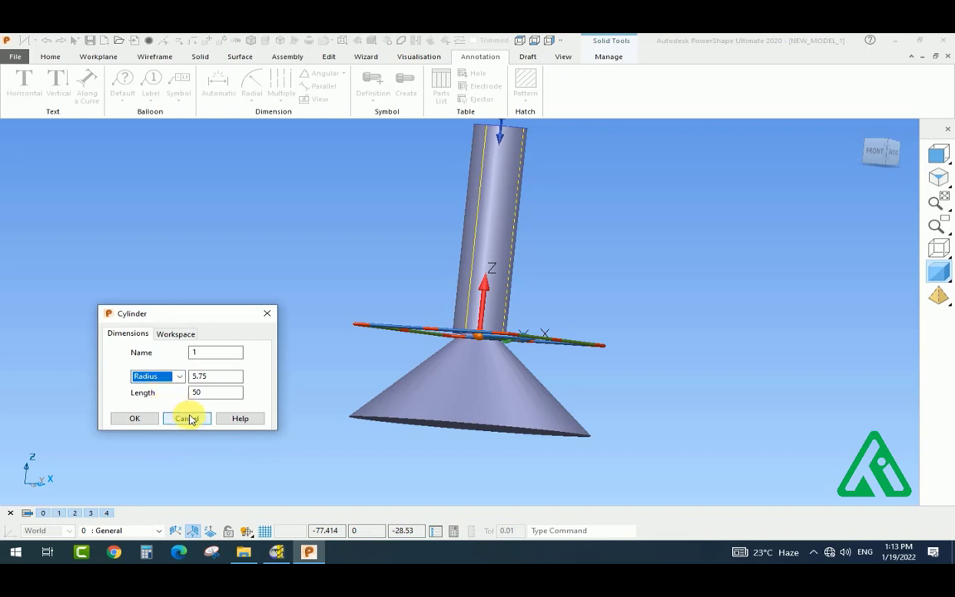
click(189, 418)
Set the cone's top radius to match the cylinder's radius of 5.75
double_click(460, 396)
double_click(468, 285)
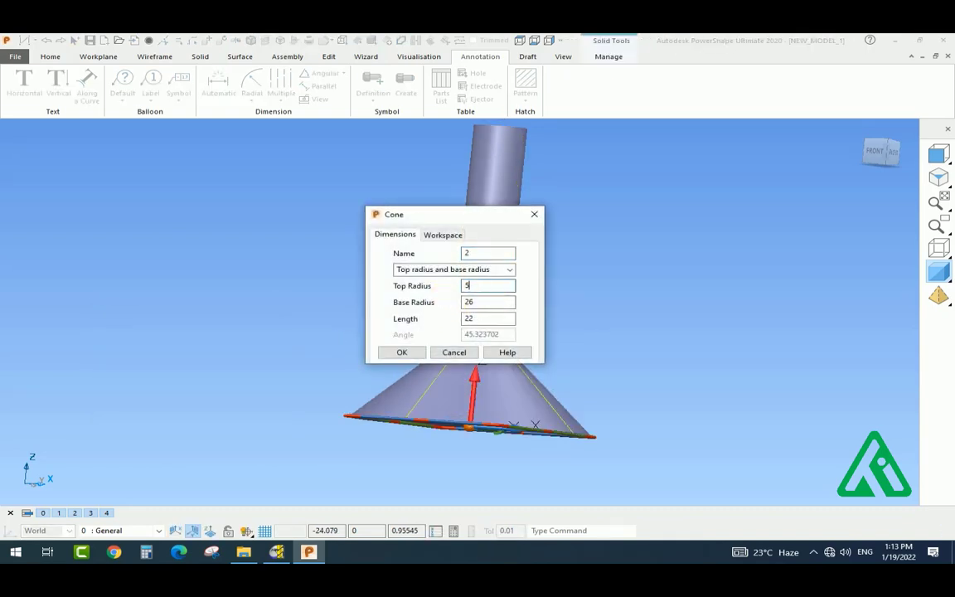
key(Return)
click(409, 352)
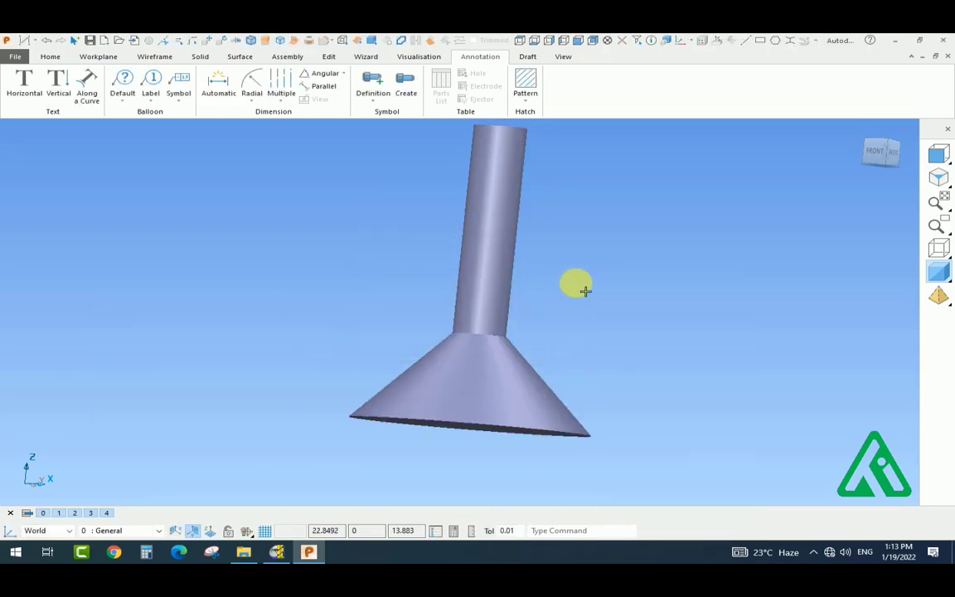
mouse_move(585, 291)
middle_down()
mouse_move(403, 343)
mouse_move(575, 277)
mouse_move(436, 324)
mouse_move(371, 431)
middle_up()
click(216, 531)
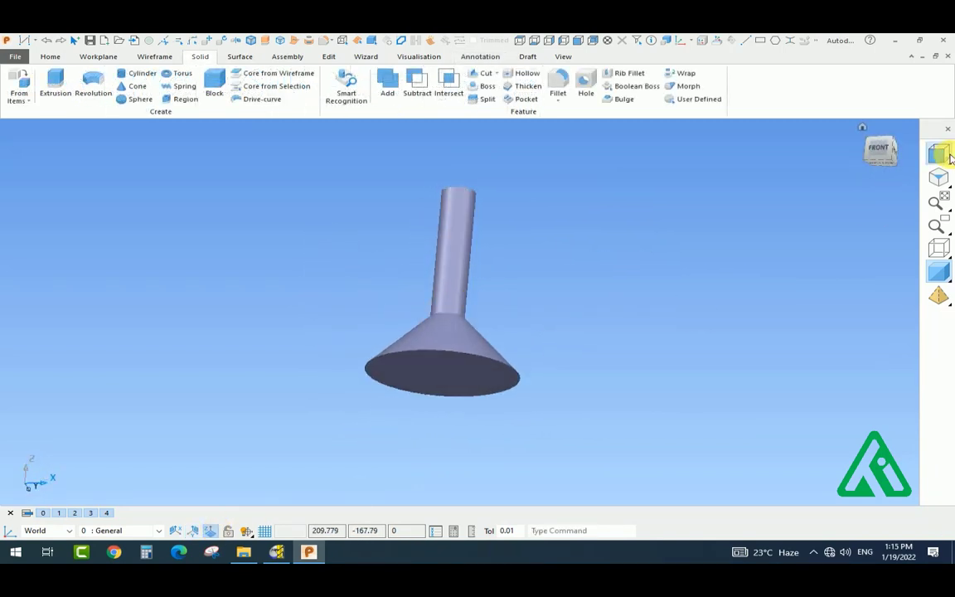
click(945, 155)
click(136, 72)
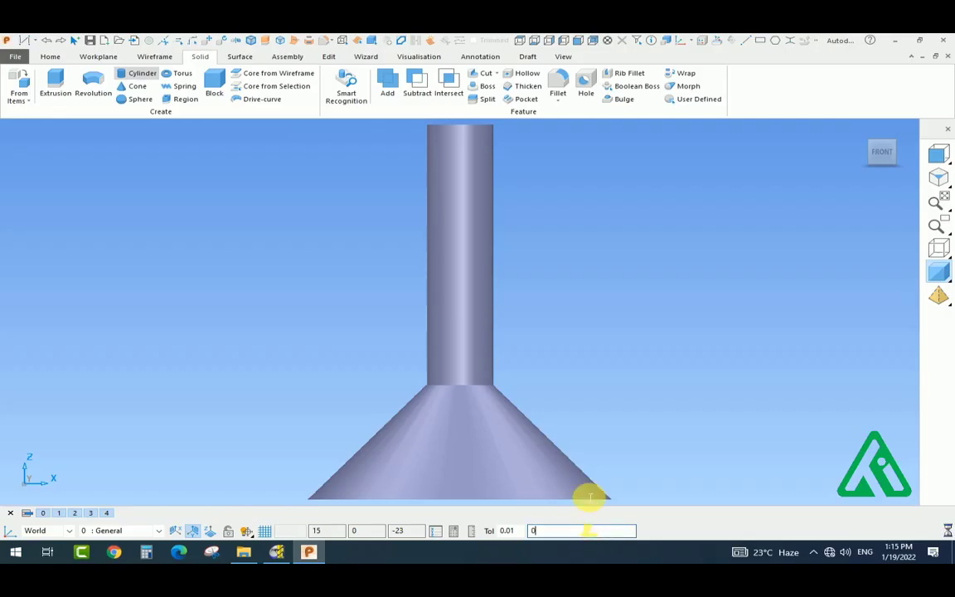
key(Escape)
middle_drag(761, 299, 346, 452)
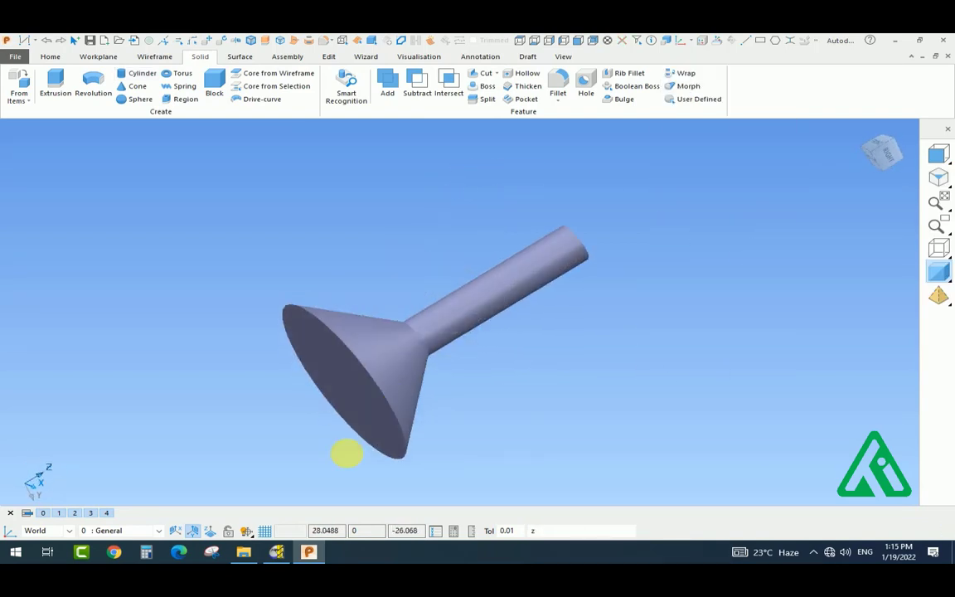
Place another cylinder at the origin on the XY plane, coaxial with the existing cylinder and cone
click(212, 532)
click(131, 75)
click(548, 531)
text(0)
key(Return)
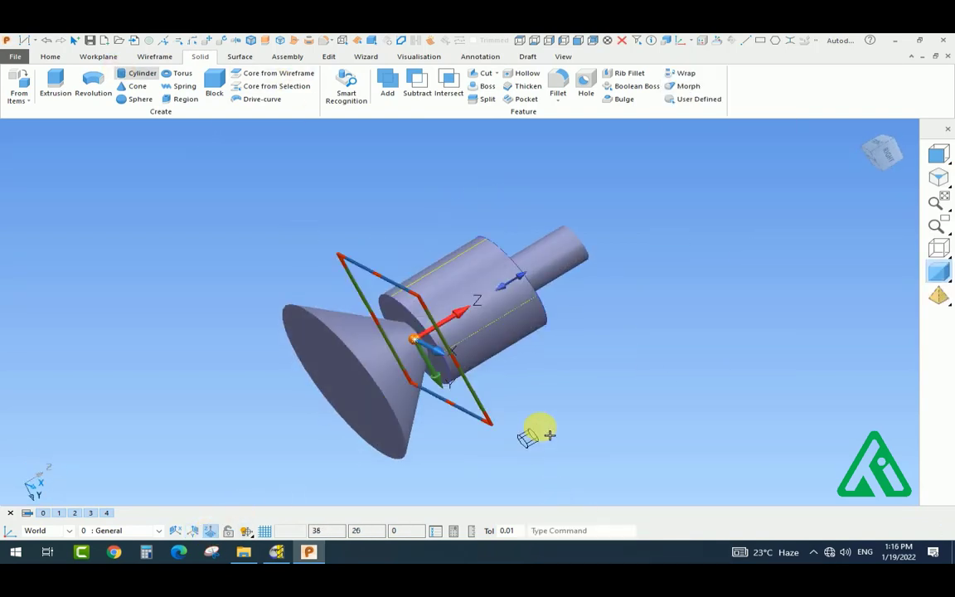
right_click(605, 349)
key(Escape)
key(Escape)
middle_drag(545, 352, 590, 331)
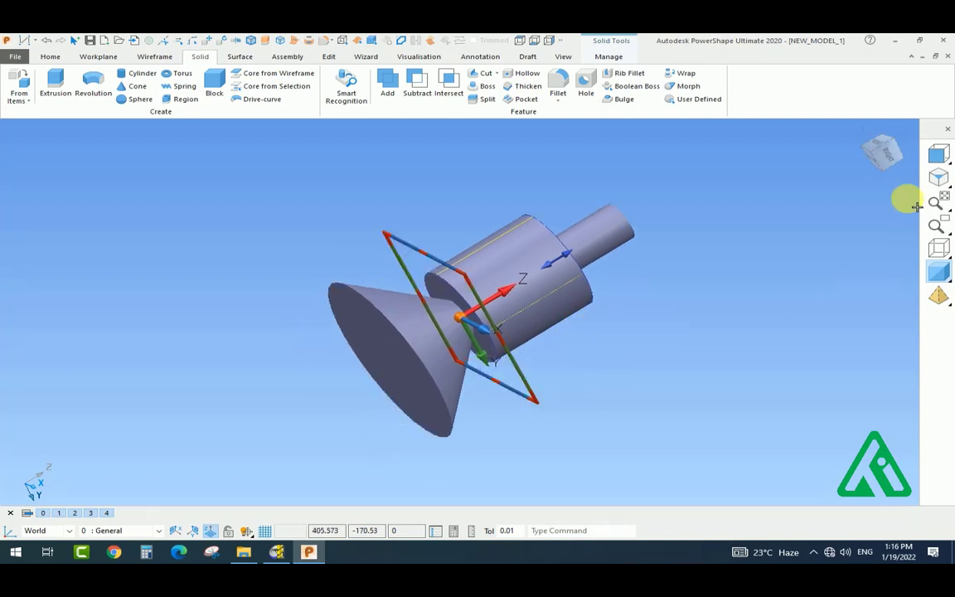
Display the model as wireframe in the front view
click(938, 155)
click(938, 248)
scroll(669, 385, down, 1)
shift+middle_drag(669, 385, 681, 320)
click(650, 352)
shift+middle_drag(648, 354, 587, 376)
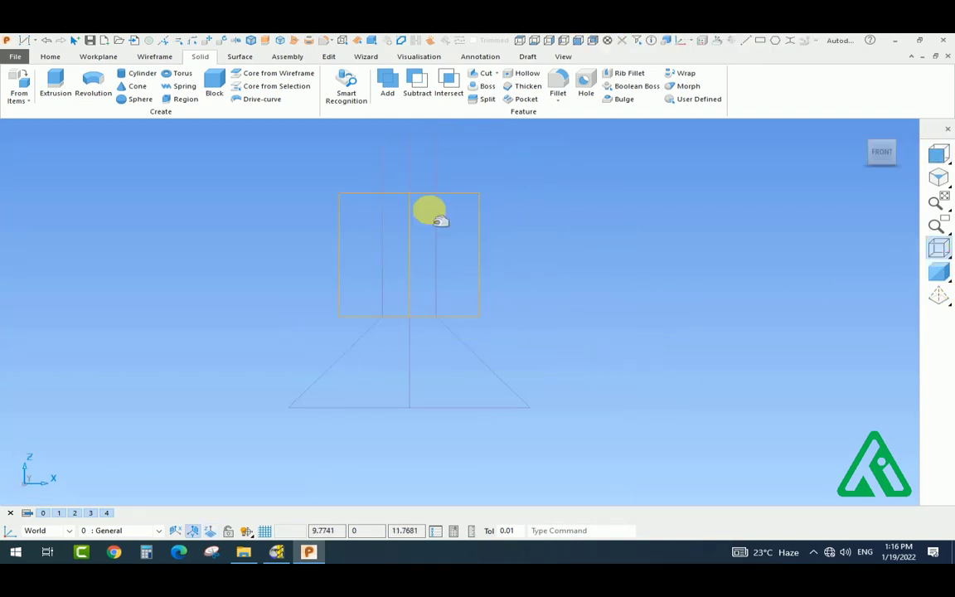
Measure the vertical distance from the new cylinder's top edge to the cone's base
click(474, 56)
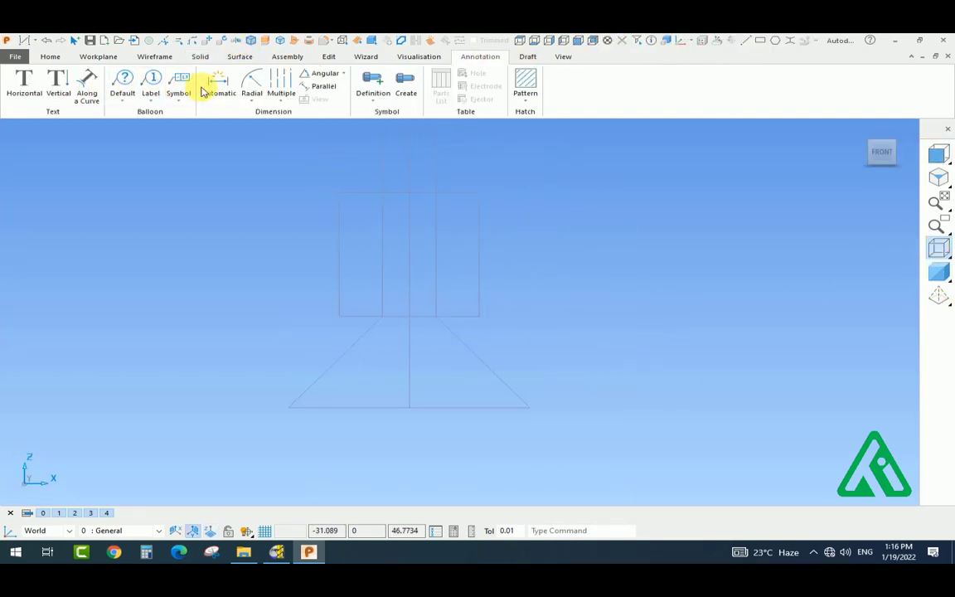
click(203, 91)
click(485, 243)
click(580, 426)
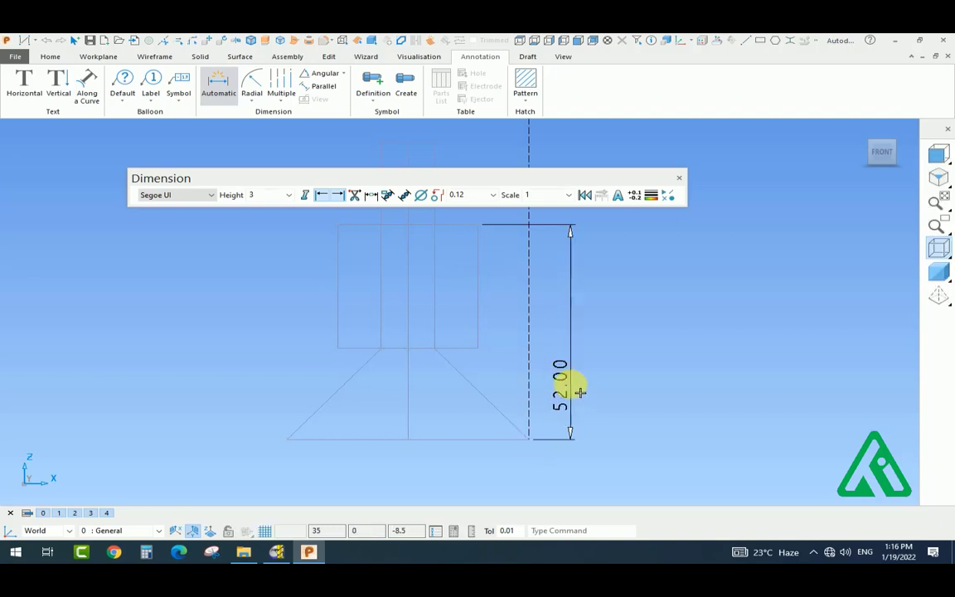
key(Escape)
key(Escape)
click(679, 177)
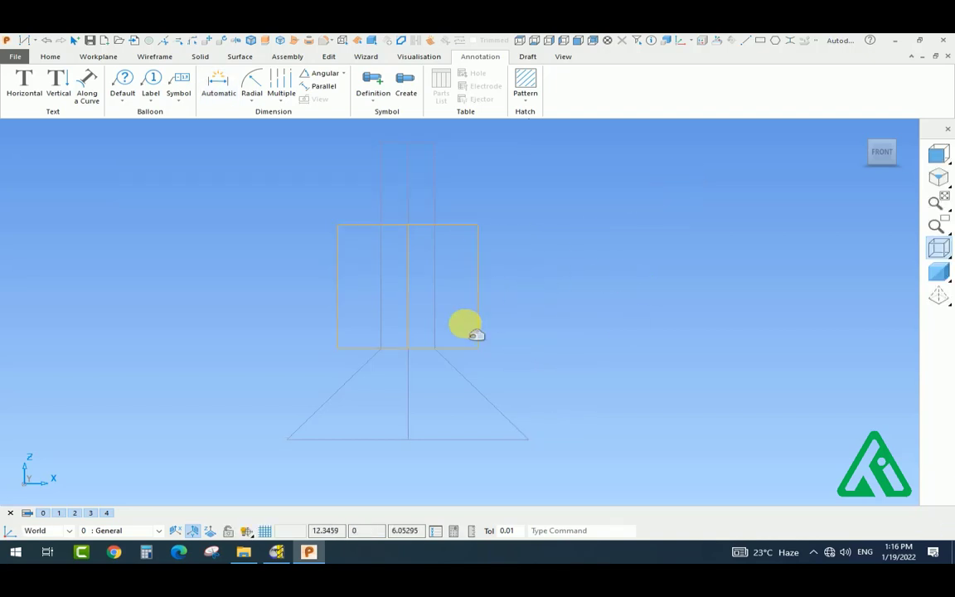
Set the new wide cylinder's length to 14.5 and its diameter to 26
double_click(476, 333)
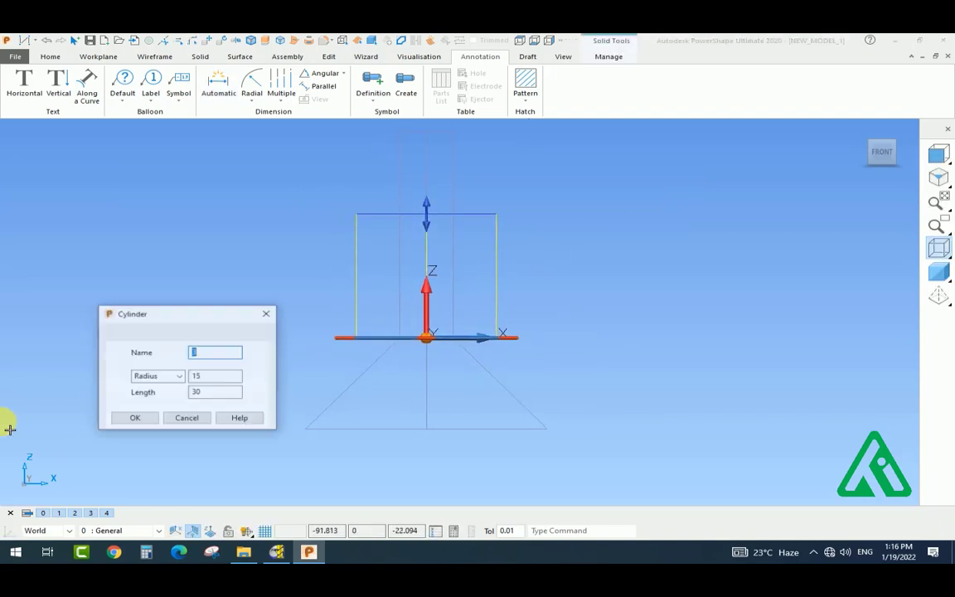
drag(210, 393, 173, 408)
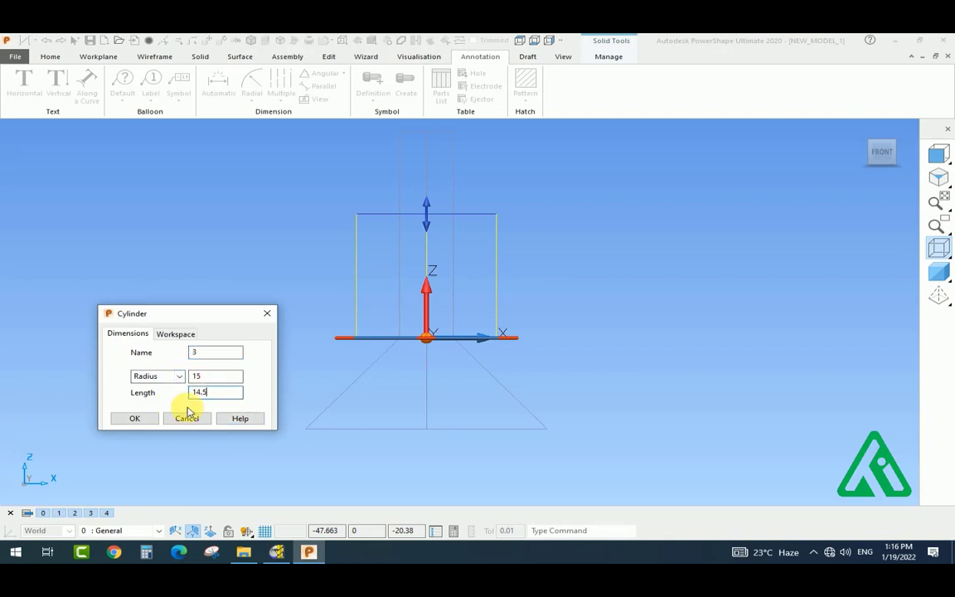
text(14.5)
key(Return)
click(182, 378)
click(172, 398)
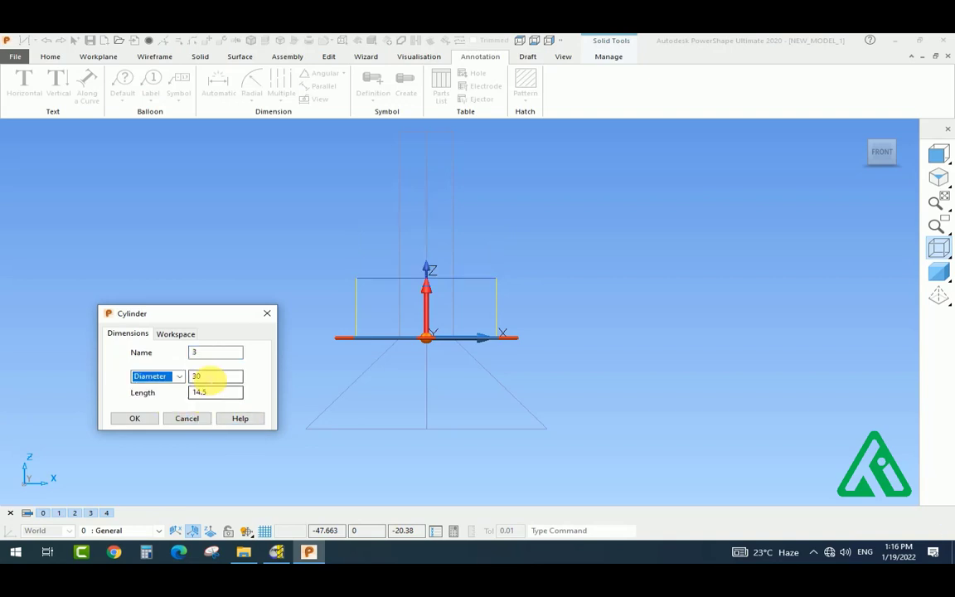
drag(212, 378, 168, 383)
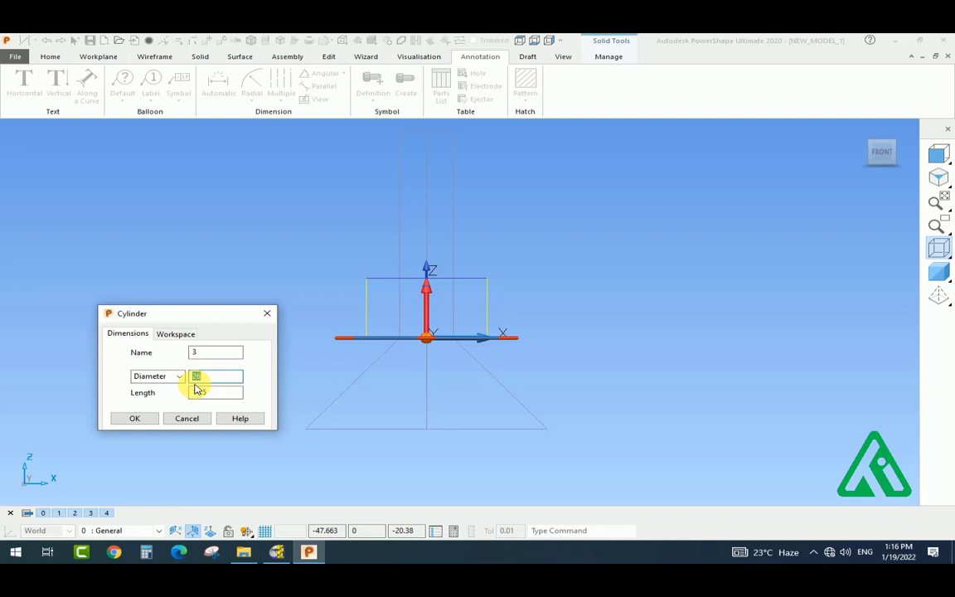
click(132, 416)
Reduce the cone's base radius to match the wide cylinder's 26 diameter, keeping its top radius and length
double_click(358, 398)
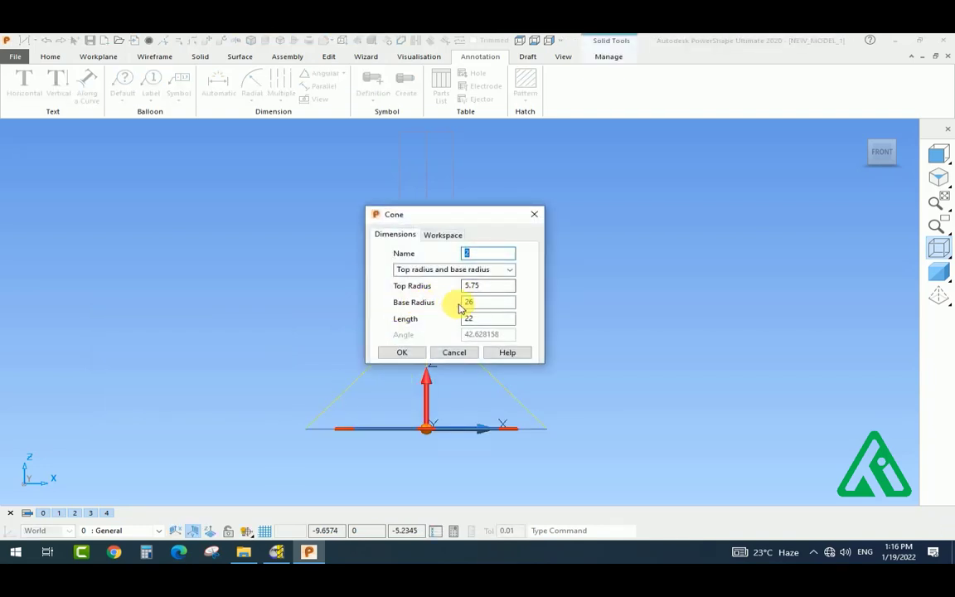
double_click(464, 304)
click(456, 351)
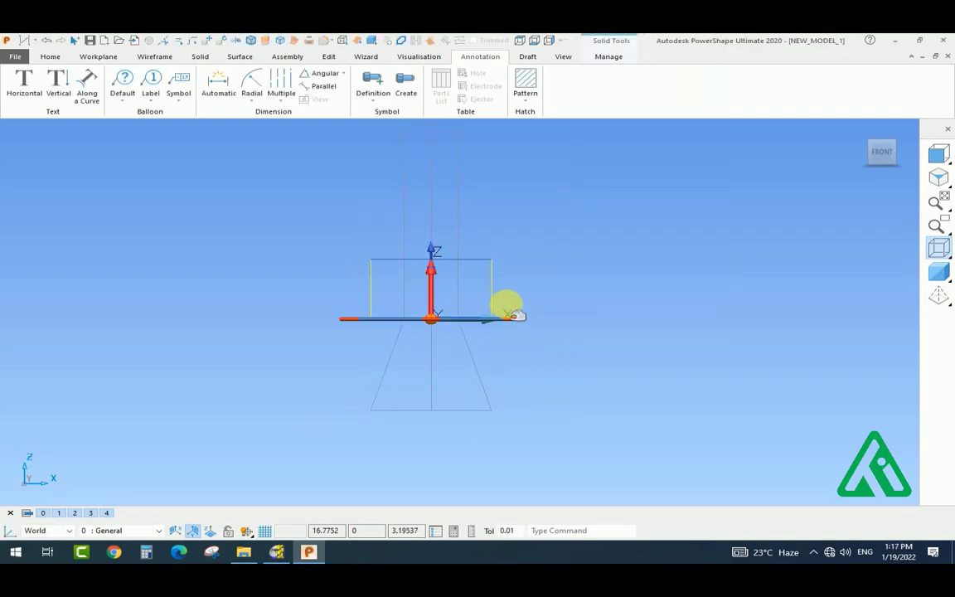
Measure the height from the shortened wide cylinder's top edge to the resized cone's base
click(217, 83)
click(491, 261)
click(495, 409)
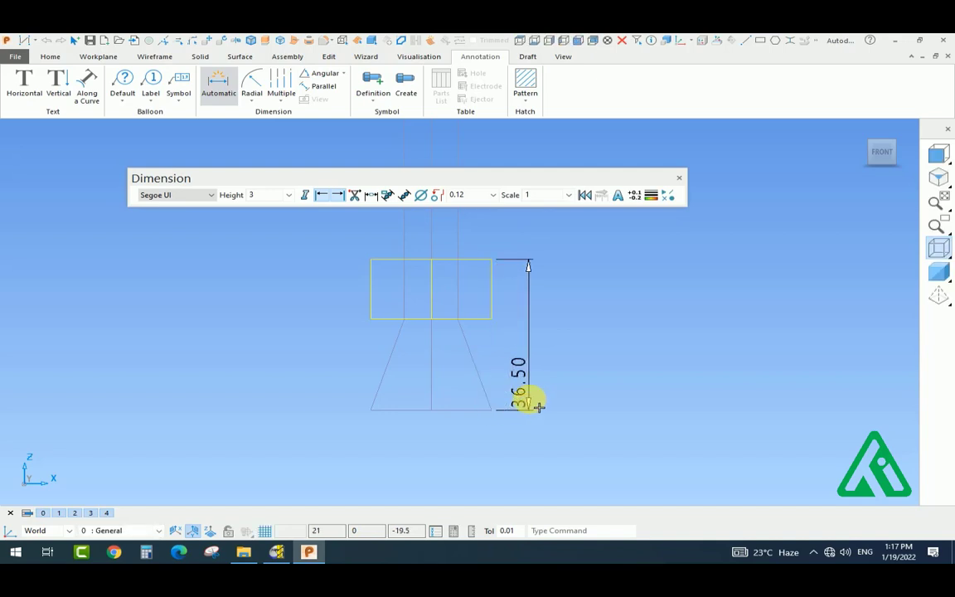
key(Escape)
key(Escape)
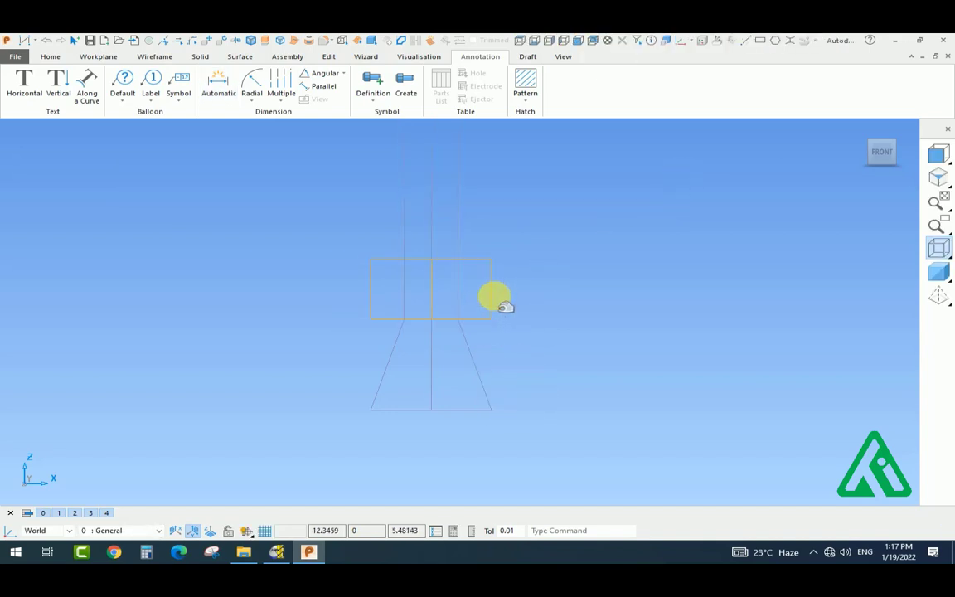
Move the wide cylinder by -36.5 along Z to beneath the cone, and display the solids shaded
click(493, 298)
click(209, 39)
click(382, 160)
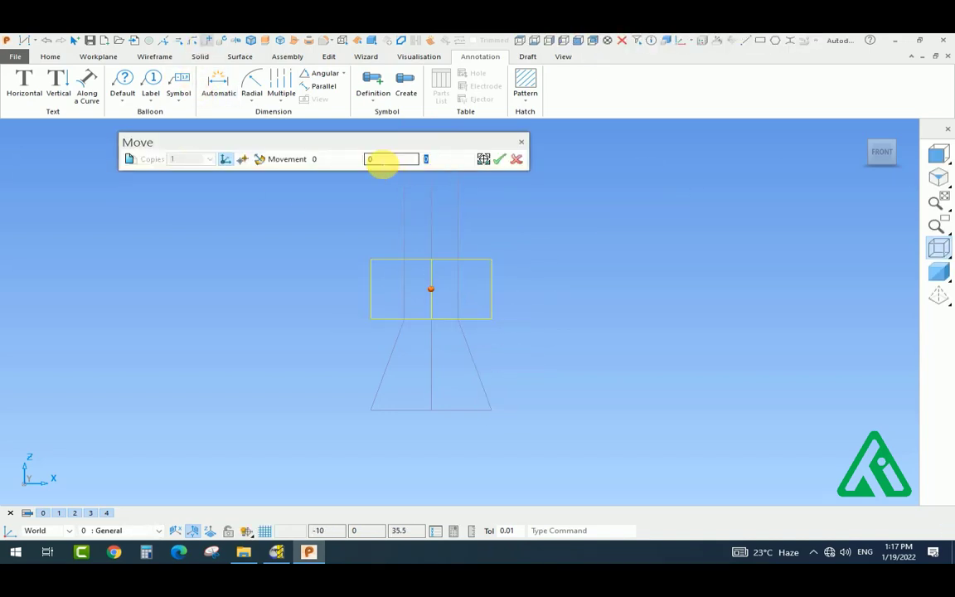
text(-36.5)
key(Return)
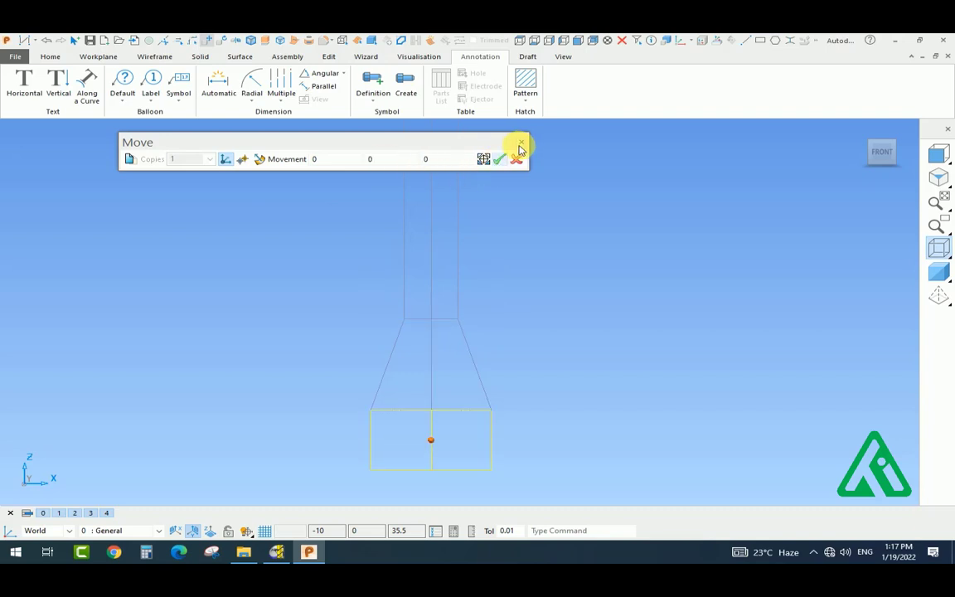
click(499, 158)
key(ctrl+shift+s)
mouse_move(549, 436)
middle_down()
mouse_move(265, 291)
mouse_move(419, 397)
mouse_move(447, 290)
middle_up()
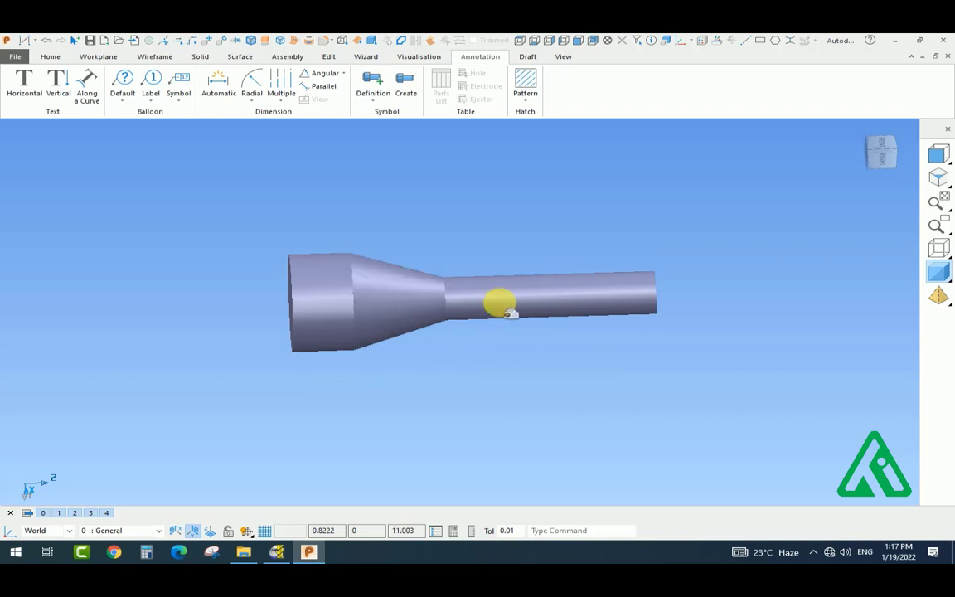
mouse_move(538, 377)
middle_down()
mouse_move(571, 309)
mouse_move(586, 316)
middle_up()
Check the narrow cylinder's length with a block fitted around it
click(586, 315)
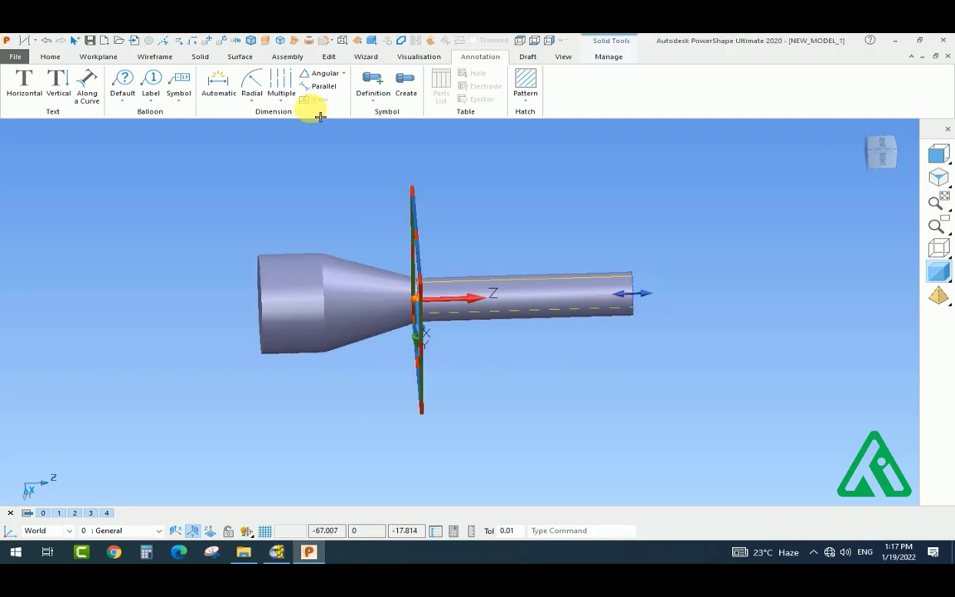
click(250, 41)
click(567, 267)
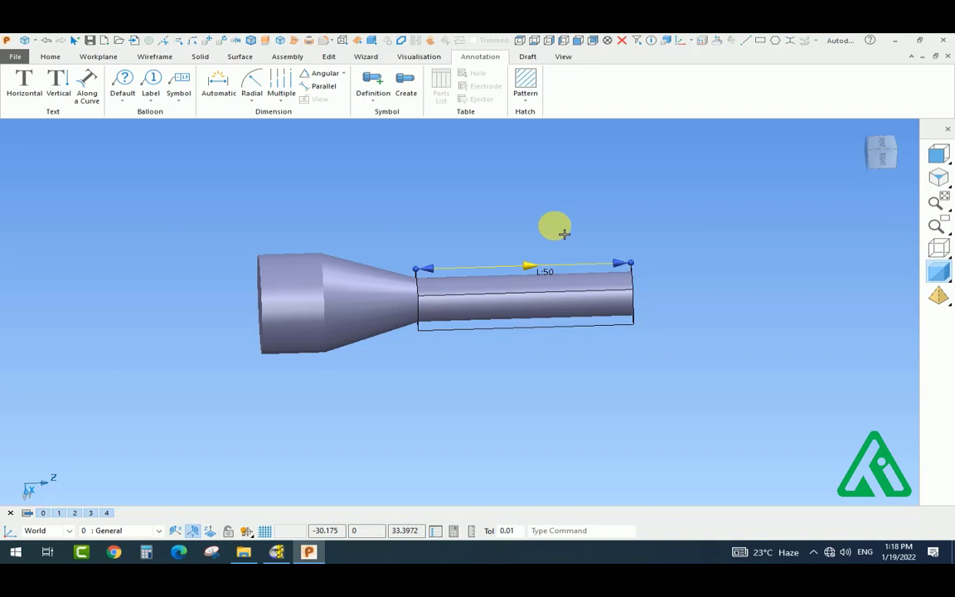
click(563, 234)
Set the narrow cylinder's length to 11.5, keeping its radius
double_click(207, 393)
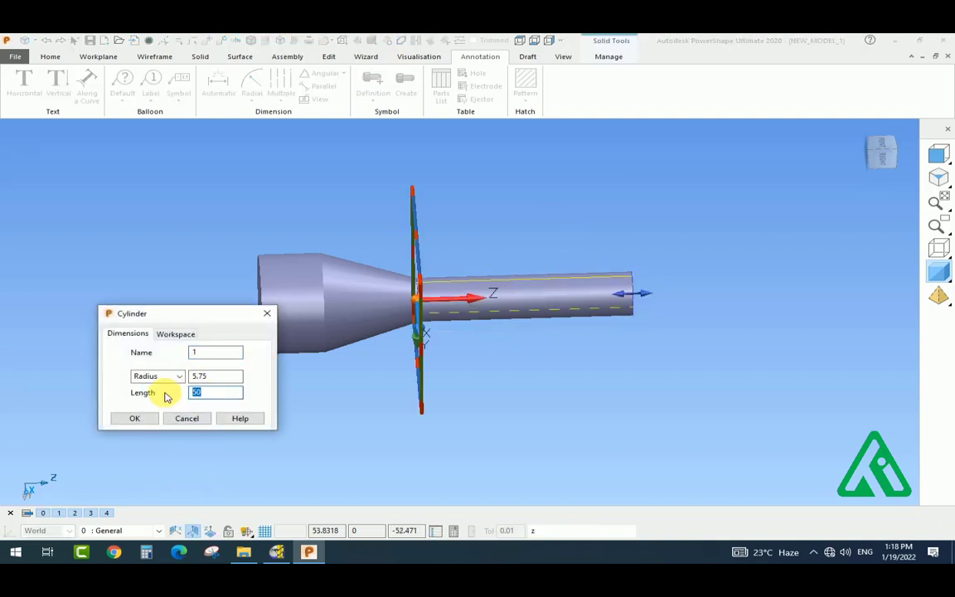
text(11.5)
key(Return)
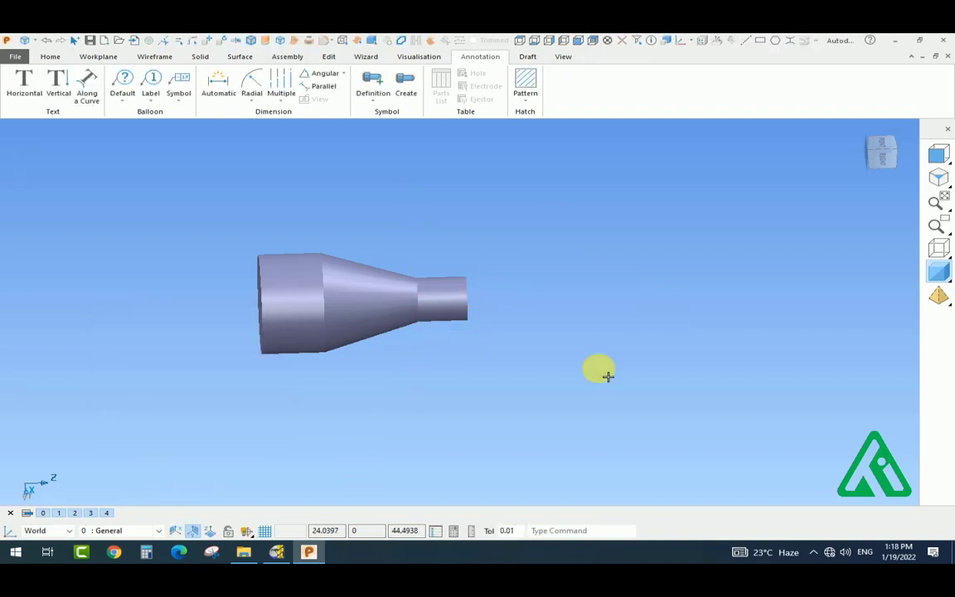
Create a full circular arc around the rim of the narrow cylinder's free end face
middle_drag(608, 372, 408, 368)
click(99, 58)
click(149, 58)
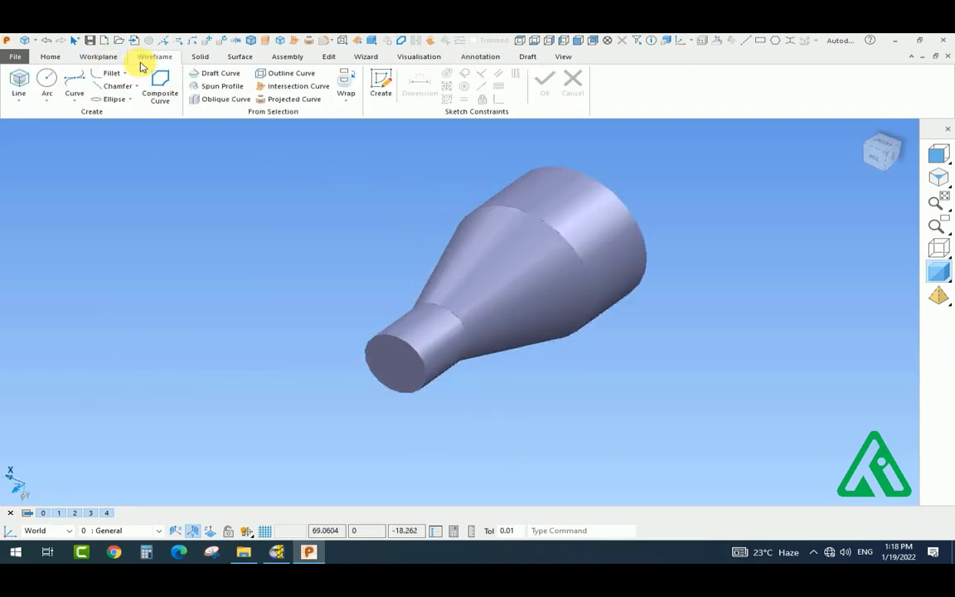
click(47, 91)
click(40, 146)
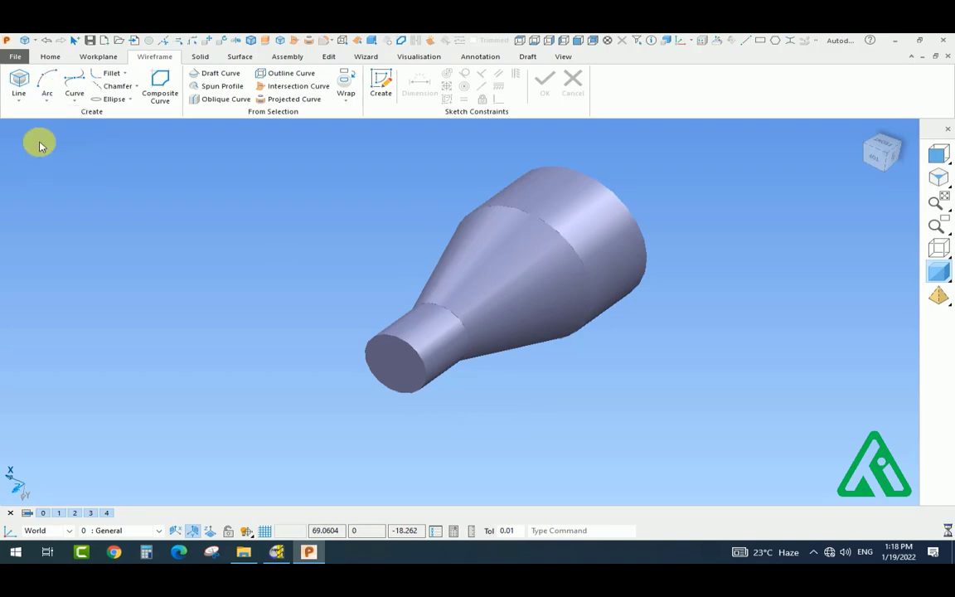
click(384, 390)
click(413, 346)
click(374, 337)
click(440, 401)
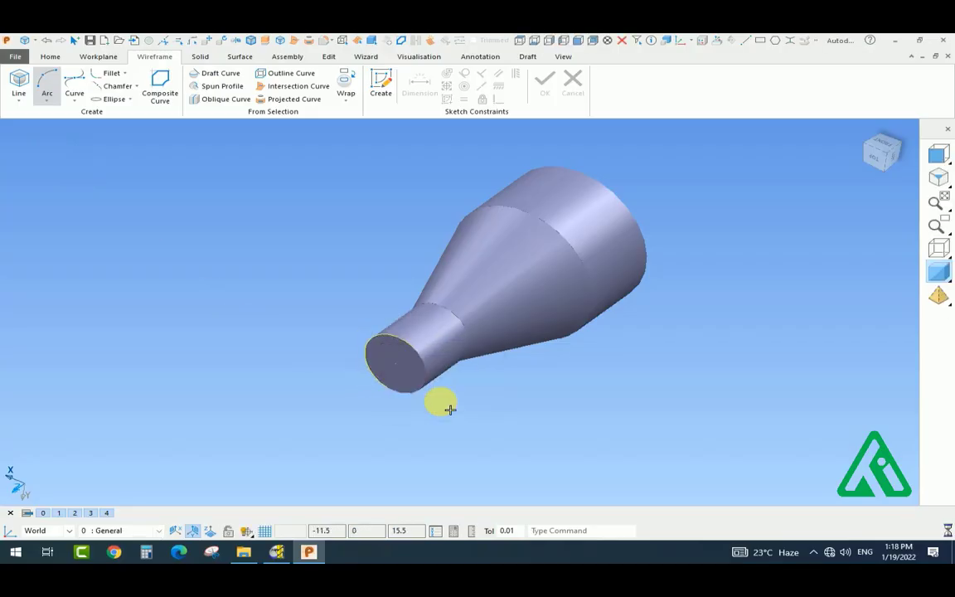
Set the end-face circle's diameter to 3, keeping it centred on the face
click(49, 78)
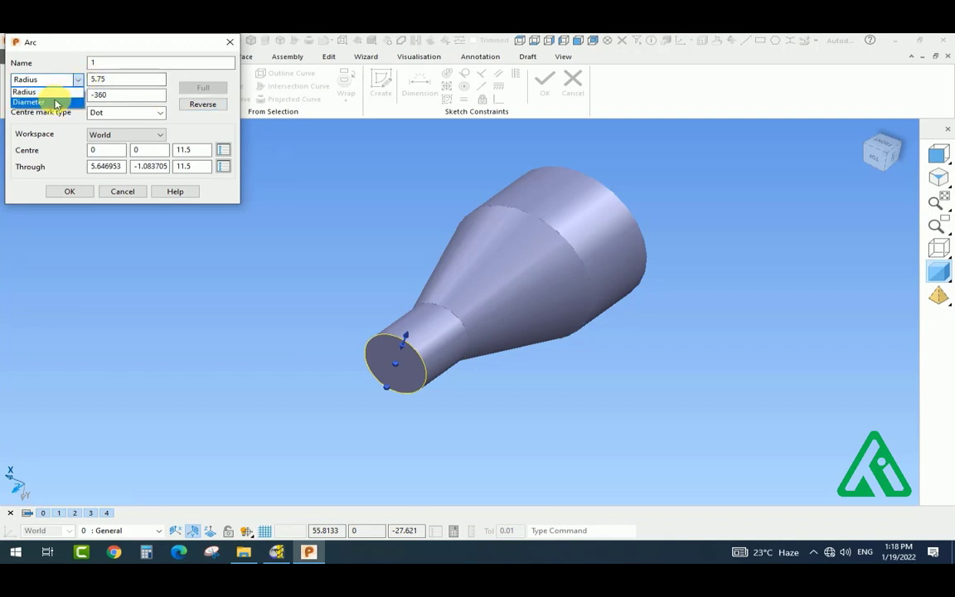
click(55, 99)
text(3)
click(70, 193)
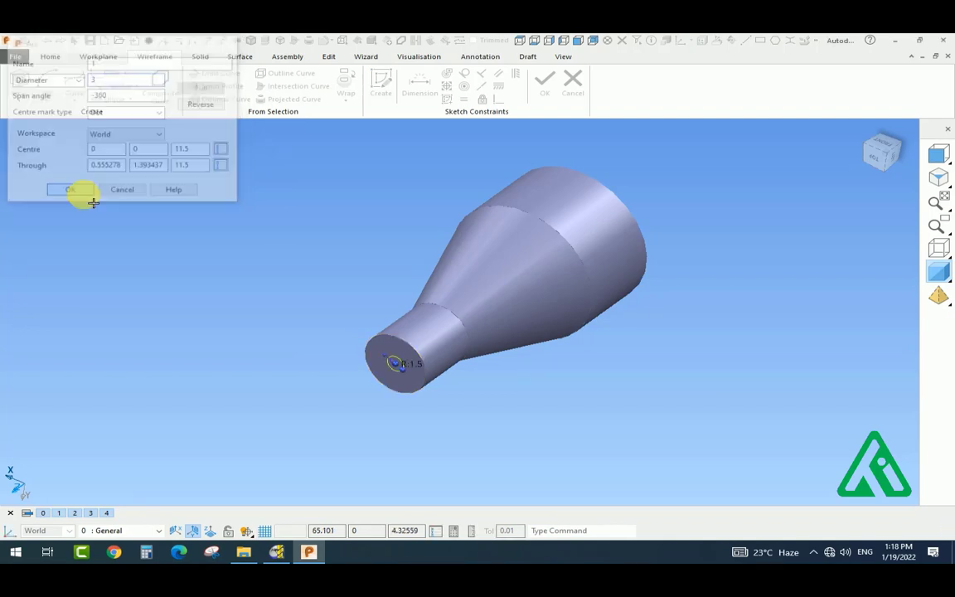
Cut a blind hole 50 deep into the narrow cylinder from the small end-face circle
middle_drag(683, 254, 447, 151)
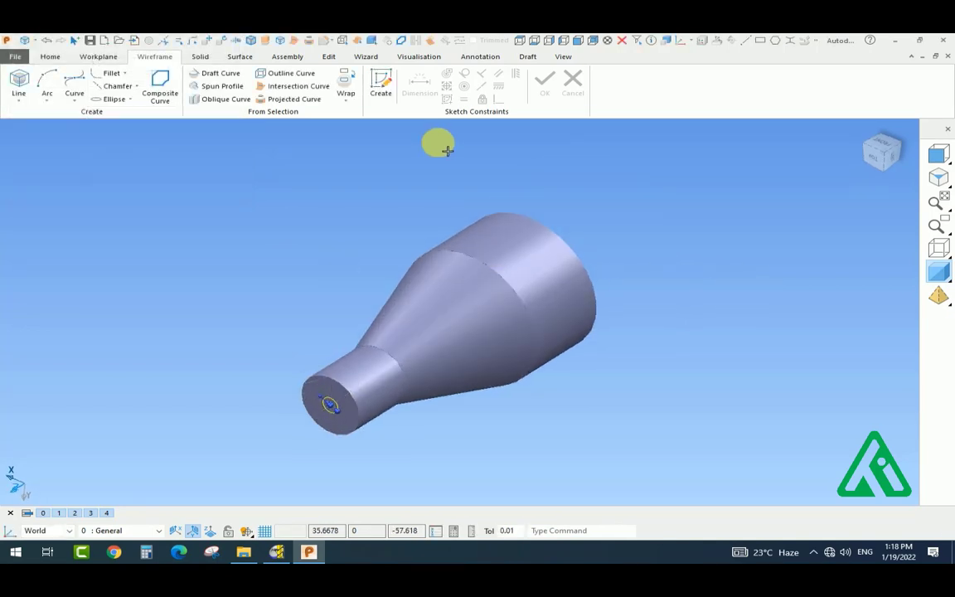
click(201, 55)
click(484, 76)
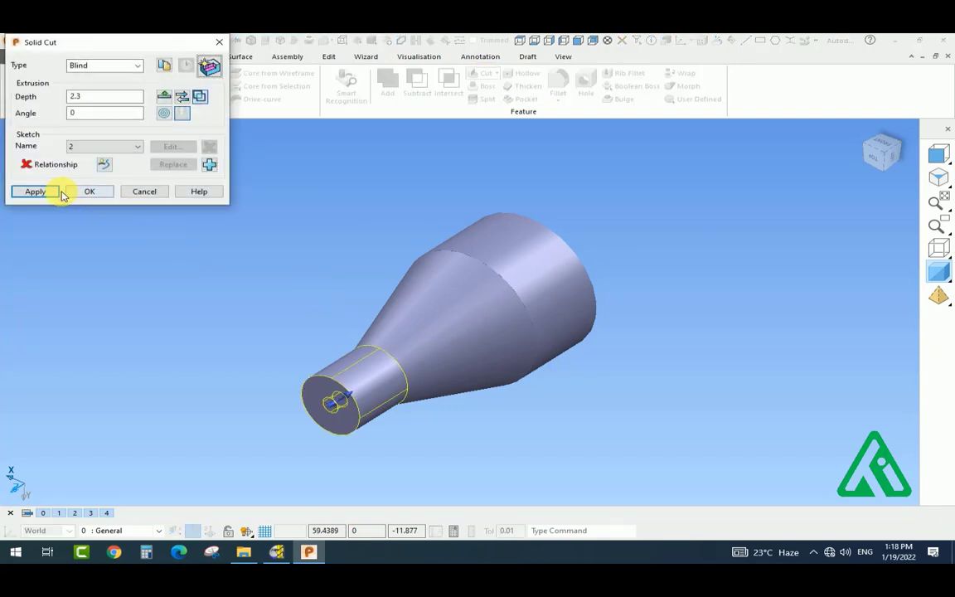
double_click(75, 96)
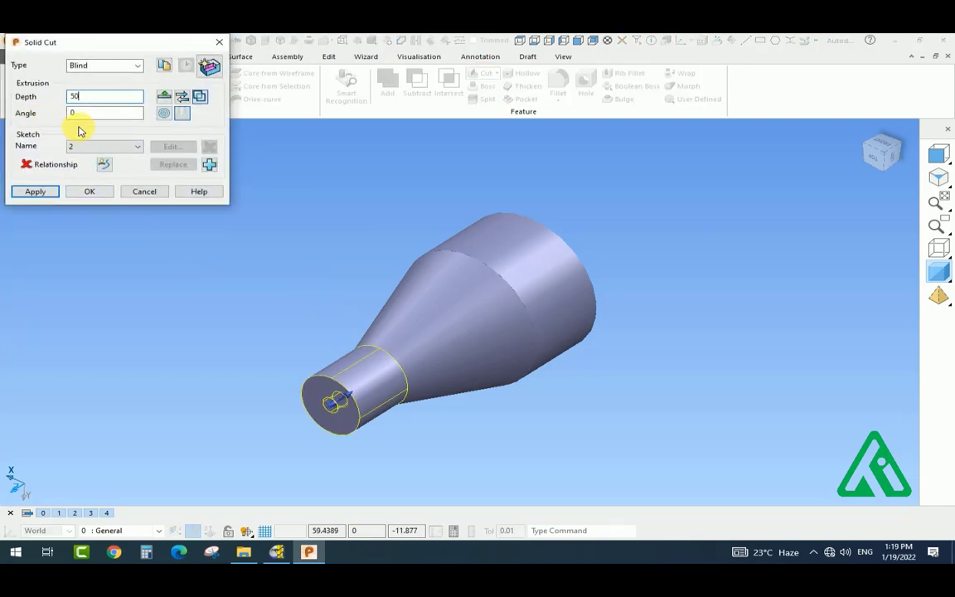
middle_drag(348, 332, 414, 365)
click(100, 191)
right_click(201, 251)
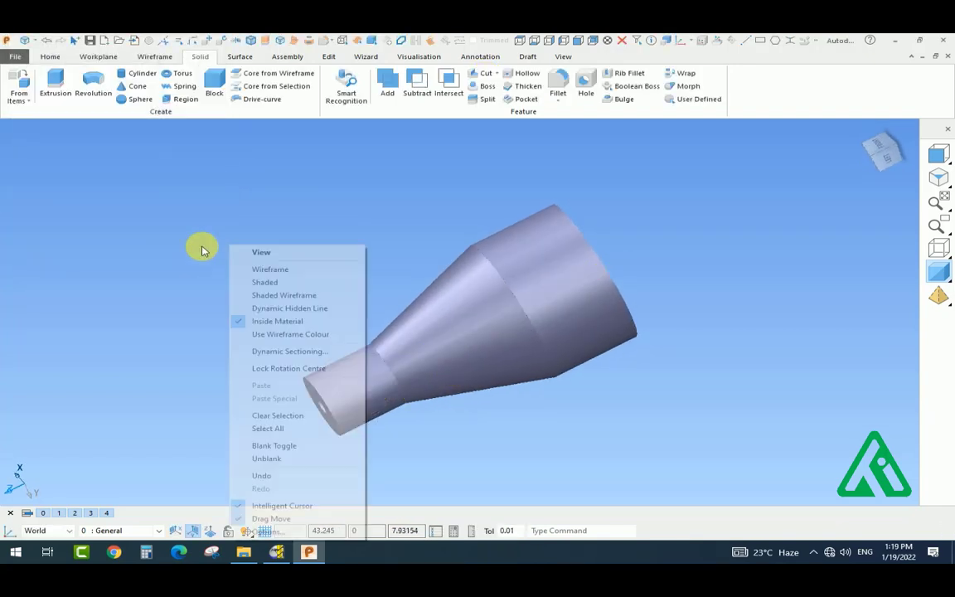
middle_drag(201, 250, 469, 366)
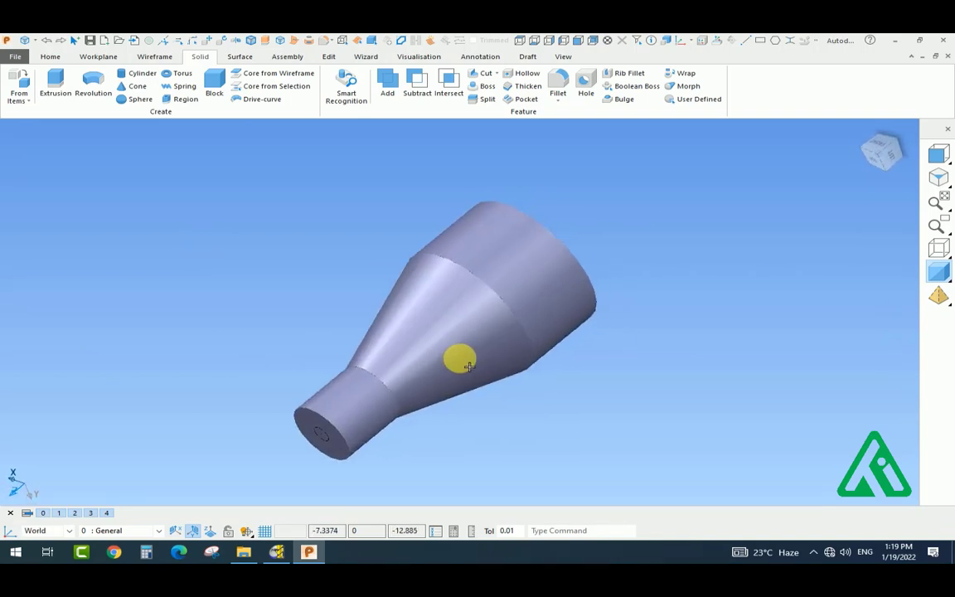
Join the narrow cylinder, the cone and the wide cylinder into one solid with Boolean addition
click(373, 411)
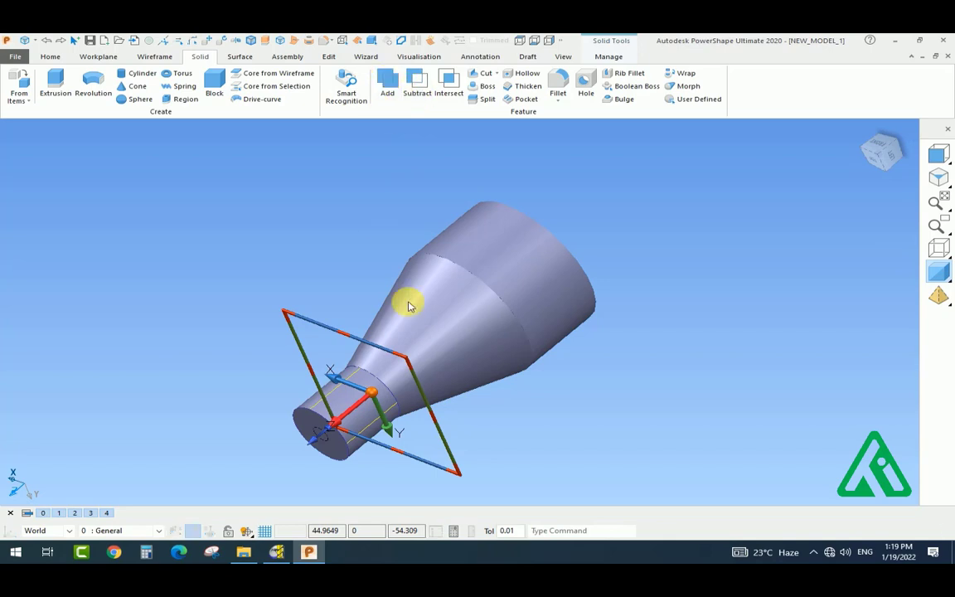
click(418, 334)
click(34, 157)
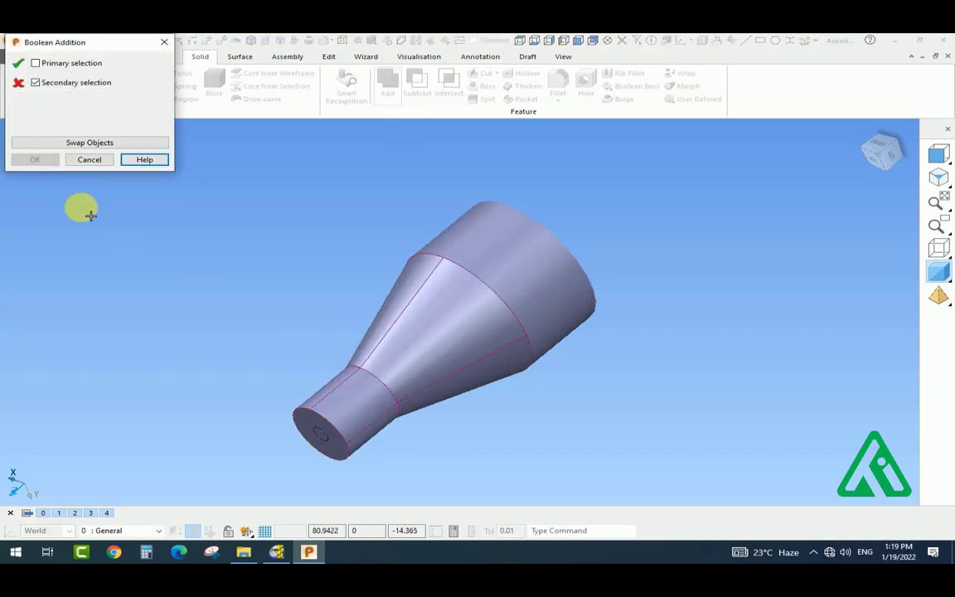
click(464, 266)
click(32, 157)
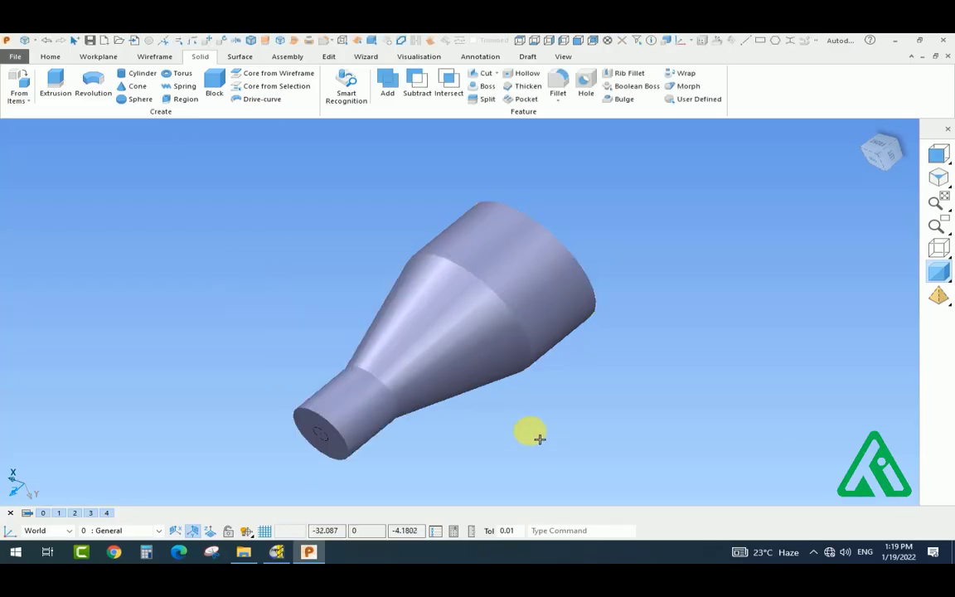
Cut a blind hole 50 deep through the joined solid from the small end-face circle
click(297, 429)
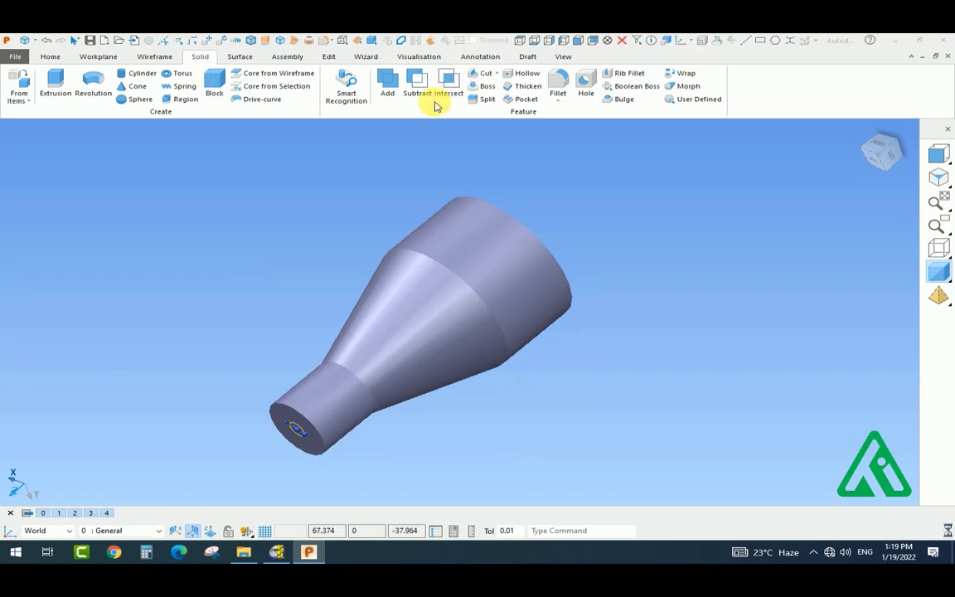
click(485, 73)
text(50)
key(Return)
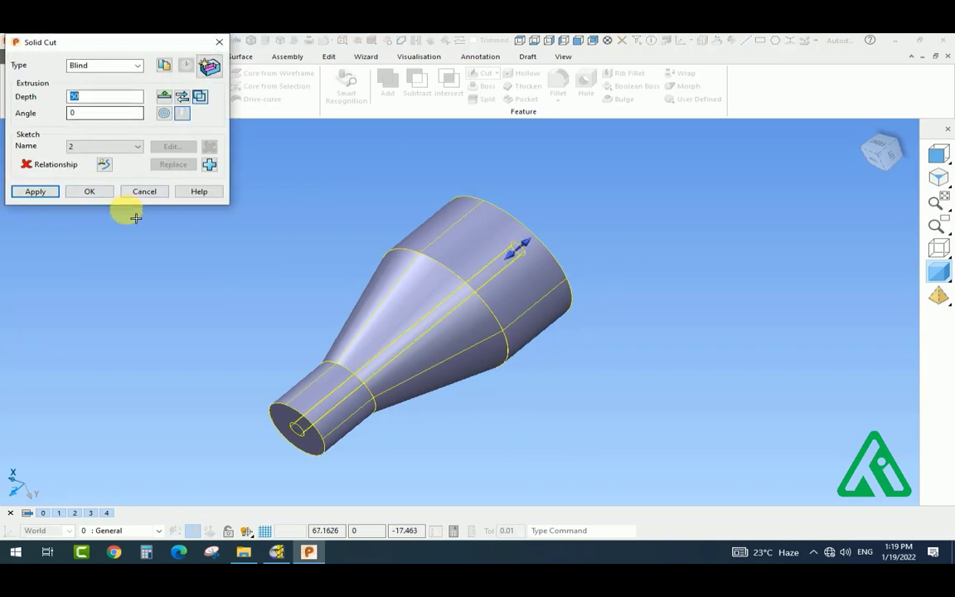
click(85, 195)
right_click(202, 216)
middle_drag(582, 259, 481, 316)
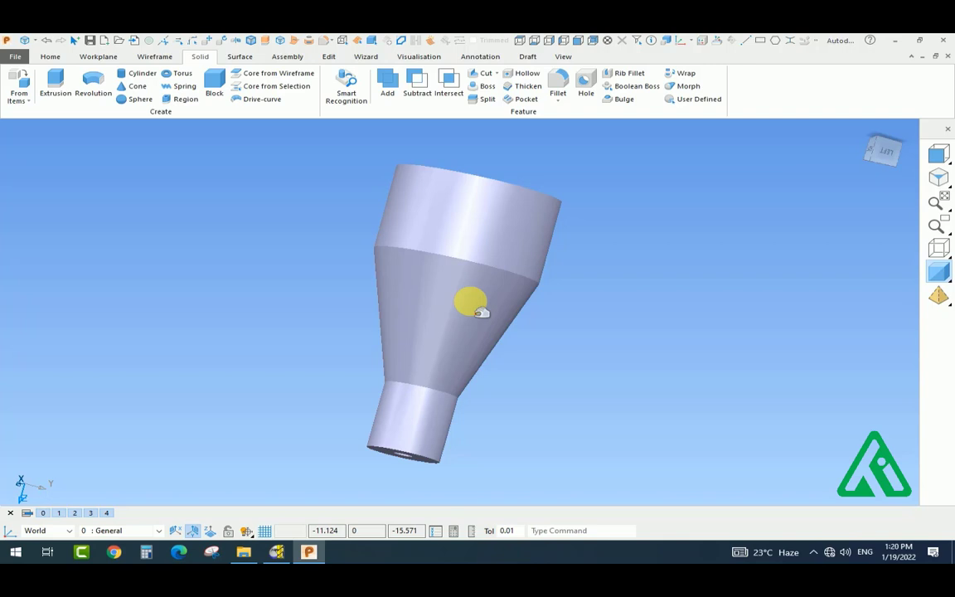
scroll(477, 300, down, 2)
scroll(486, 295, up, 1)
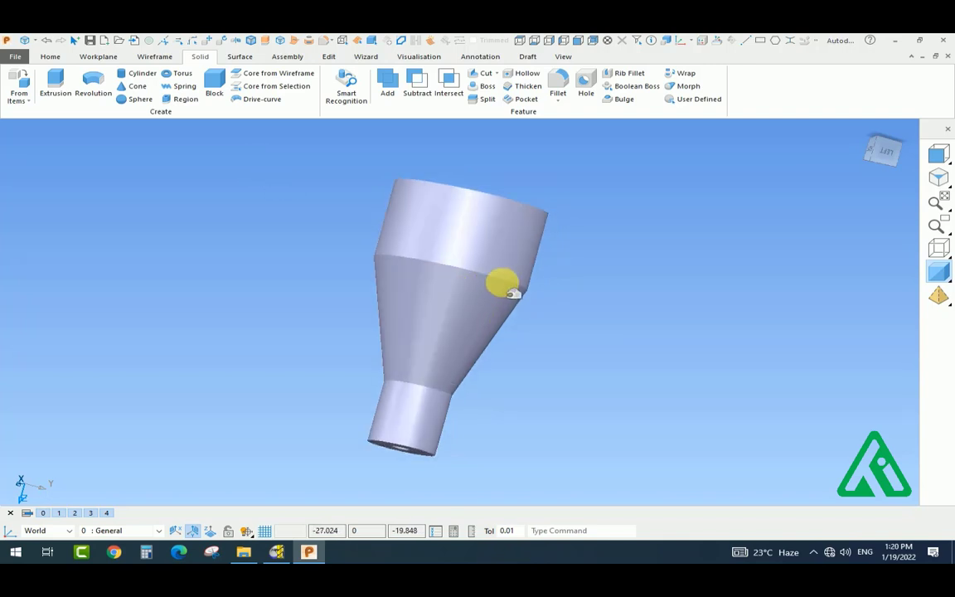
middle_drag(512, 289, 290, 215)
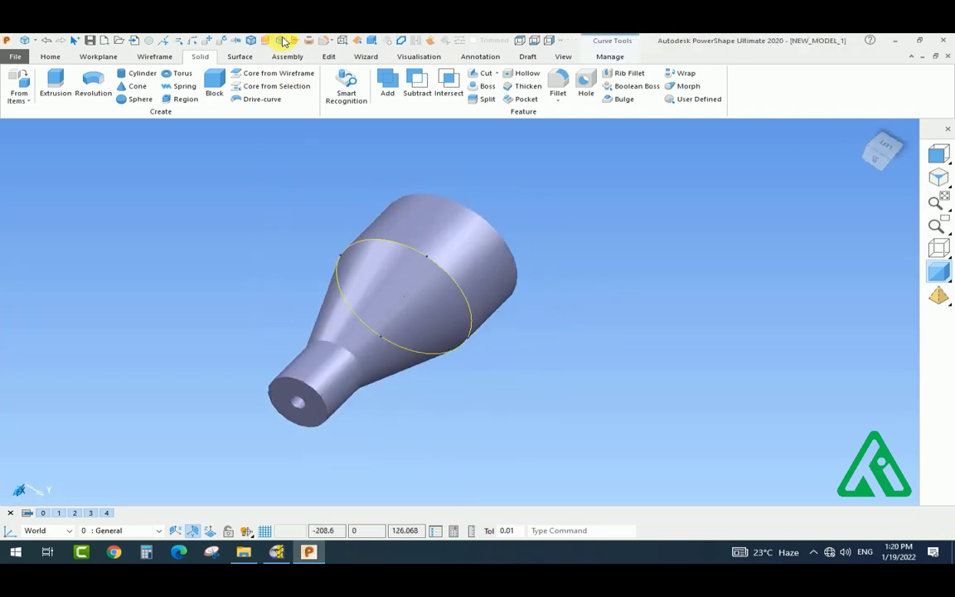
Try setting the cone's base radius to 14, keeping its top radius and length
click(379, 221)
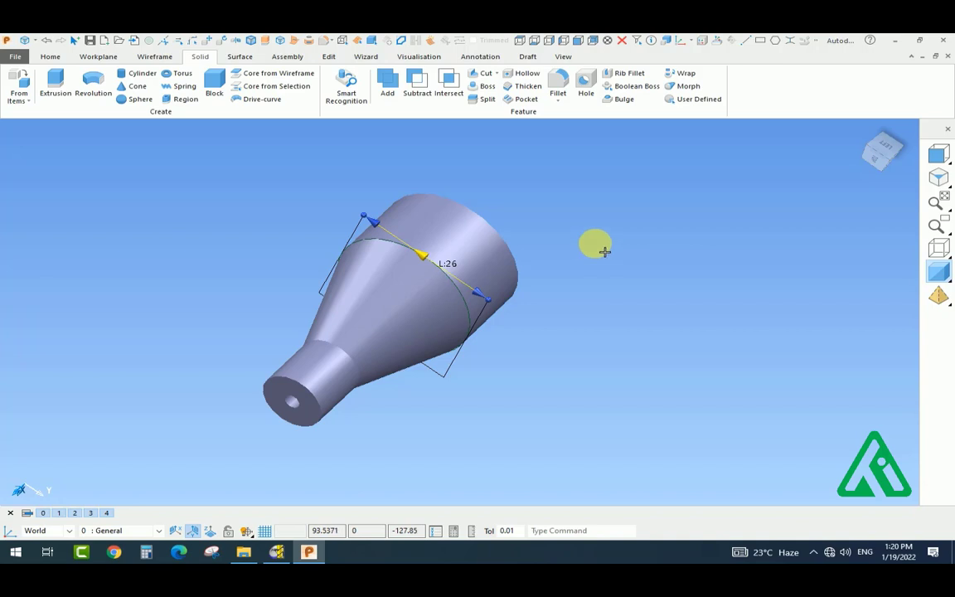
click(604, 251)
double_click(396, 337)
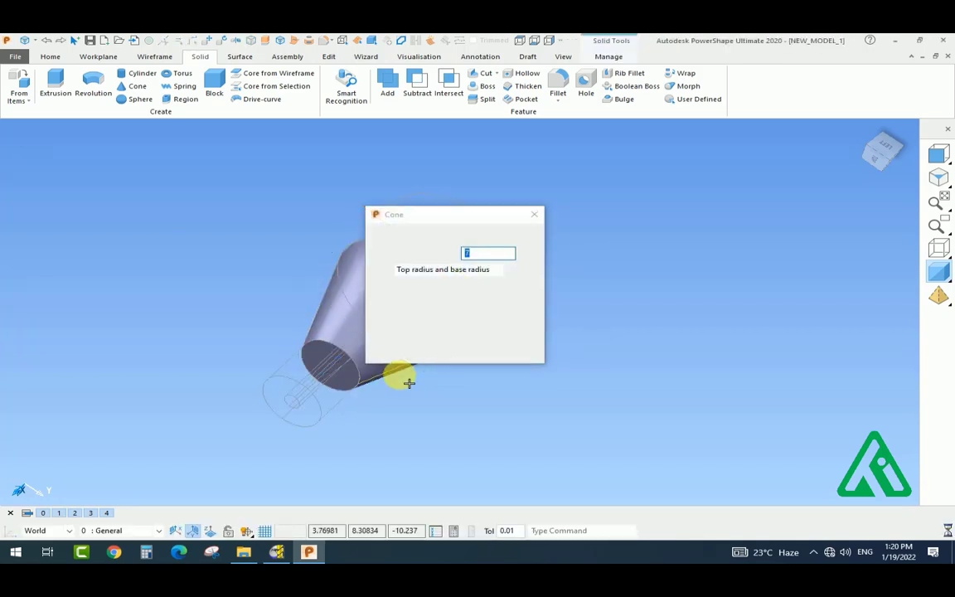
click(469, 302)
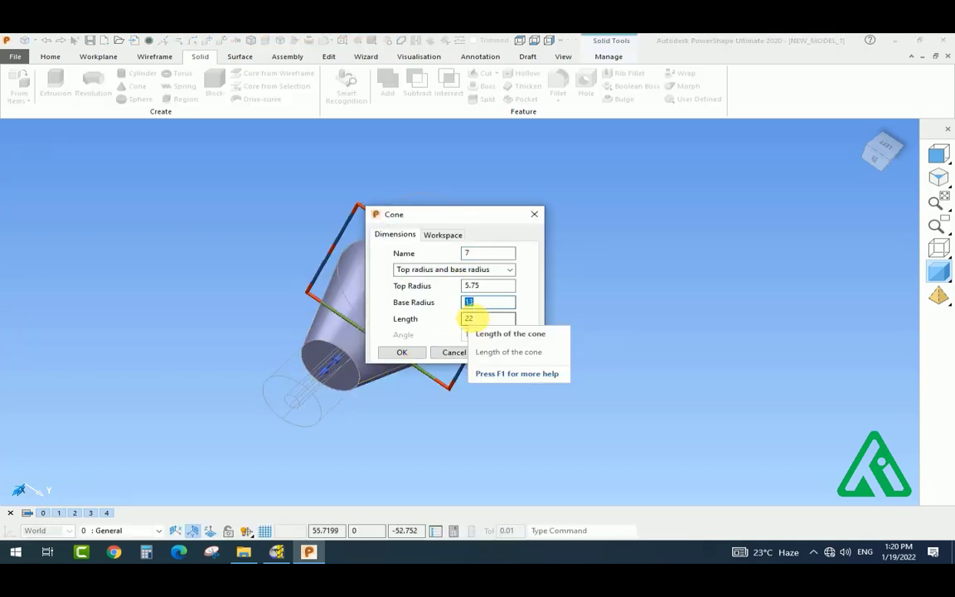
text(14)
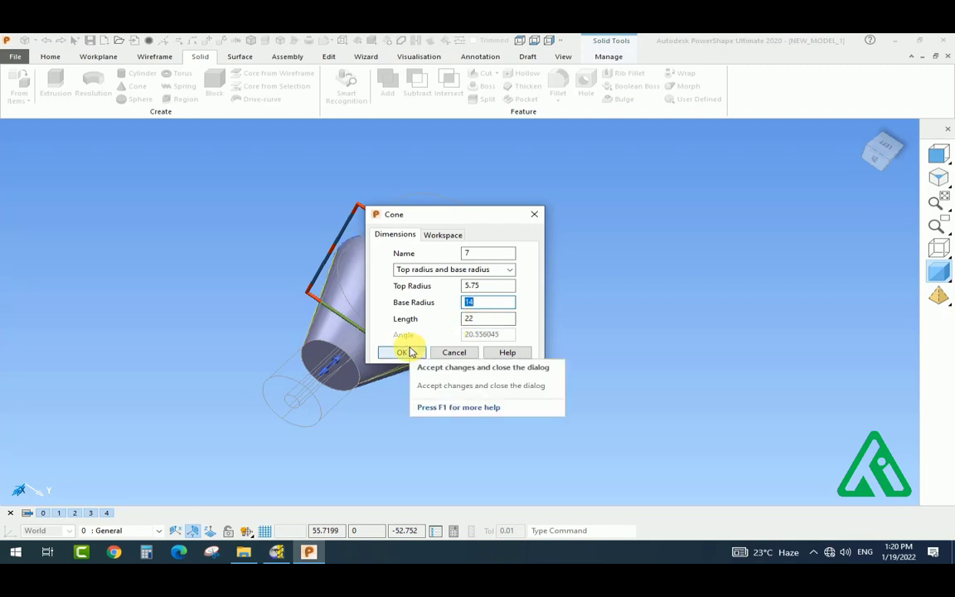
click(402, 352)
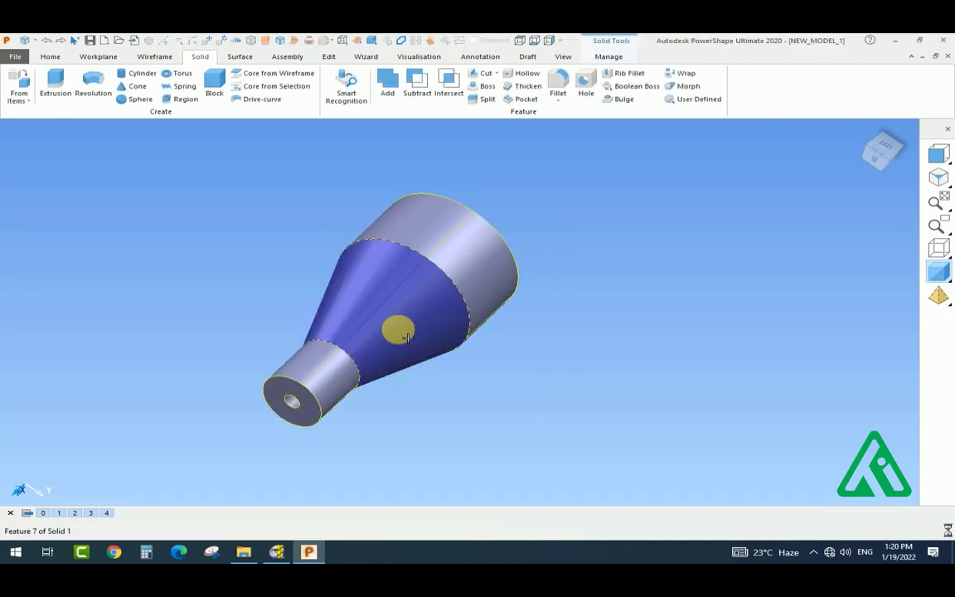
Set the cone's top radius to 6, keeping its base radius and length, and accept the material choice for the part
double_click(405, 309)
drag(448, 214, 612, 214)
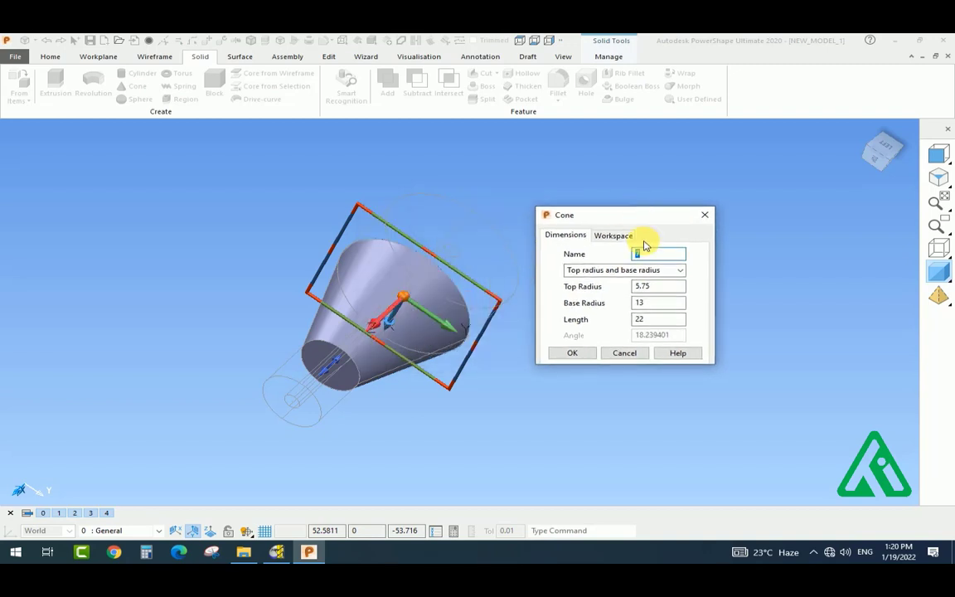
shift+middle_drag(461, 426, 417, 428)
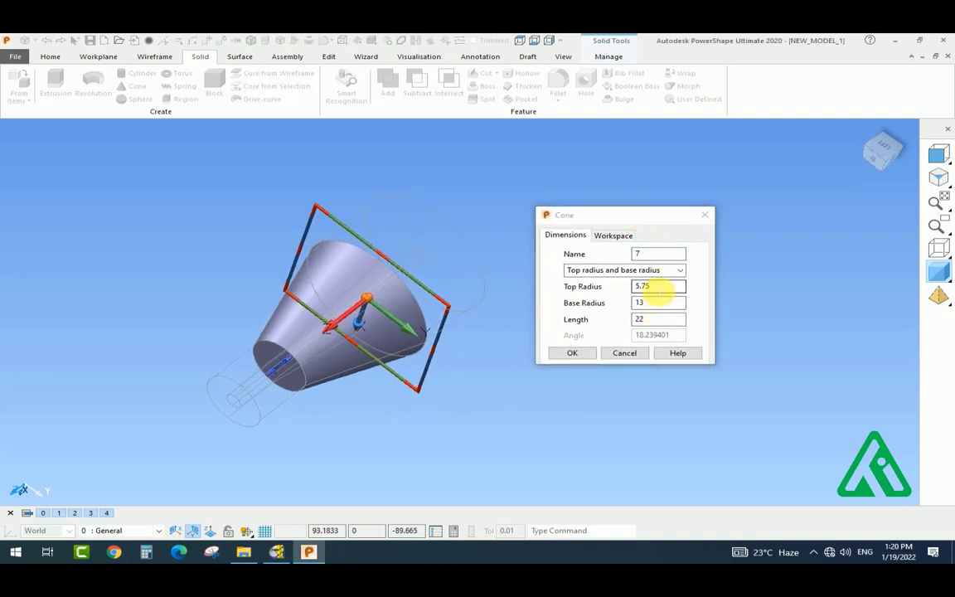
double_click(655, 286)
text(6)
key(Return)
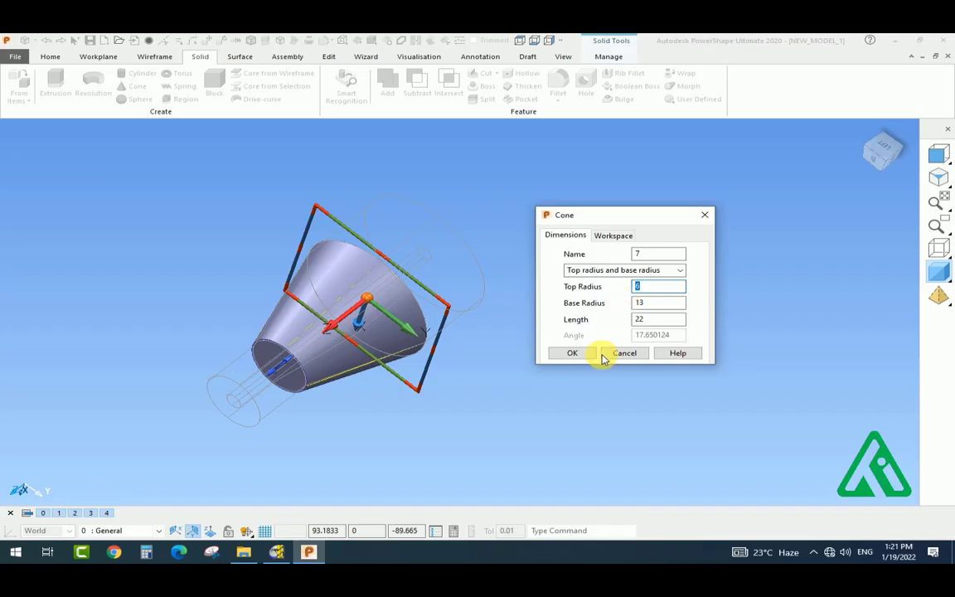
click(579, 356)
click(545, 388)
middle_drag(363, 444, 487, 401)
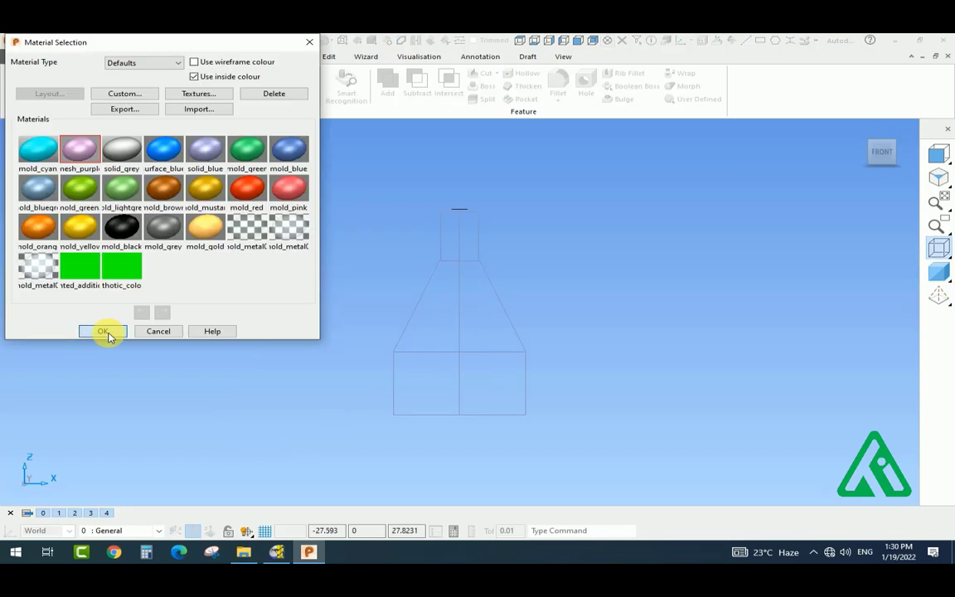
click(105, 331)
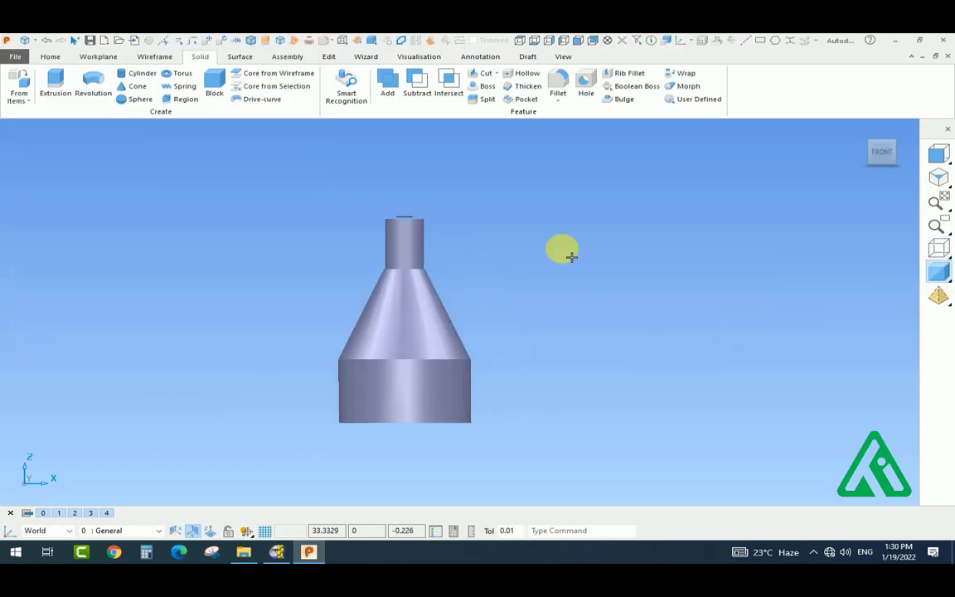
Draw a vertical line about 42 long from the origin along the part's axis, ending beyond the wide cylinder's base
click(25, 39)
click(28, 59)
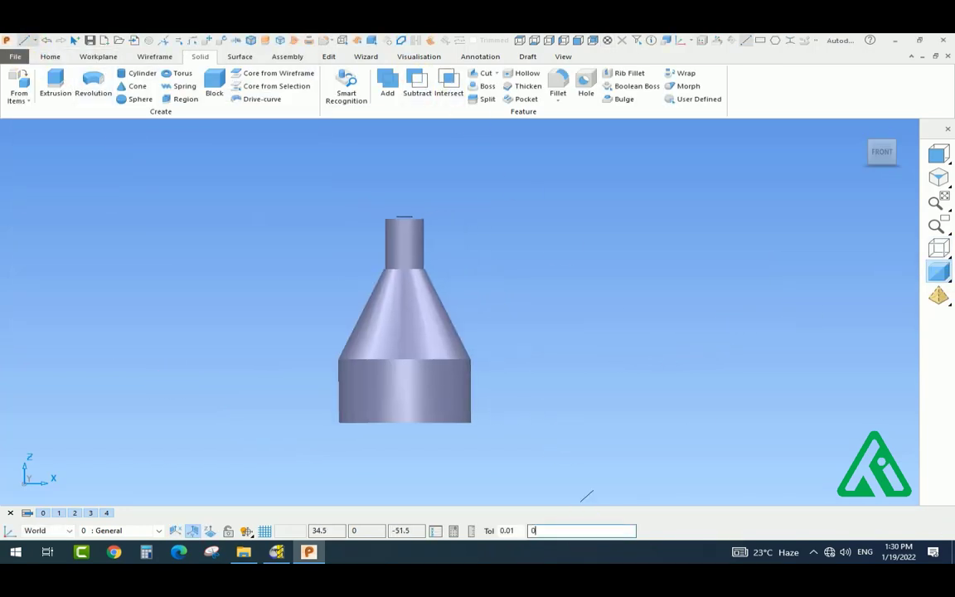
key(Return)
click(938, 247)
click(404, 451)
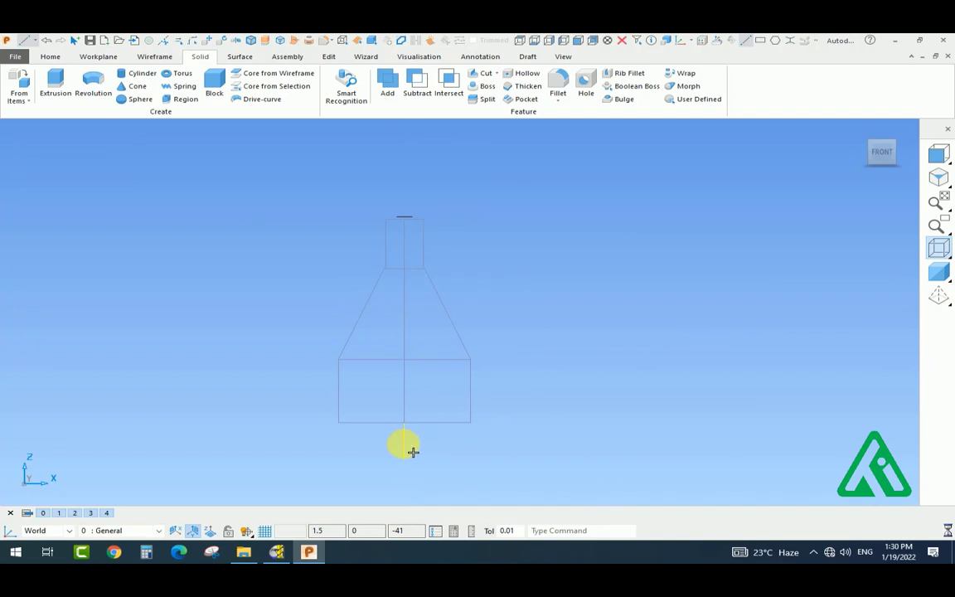
key(Escape)
Set the axis line's length to 60
double_click(405, 443)
click(245, 69)
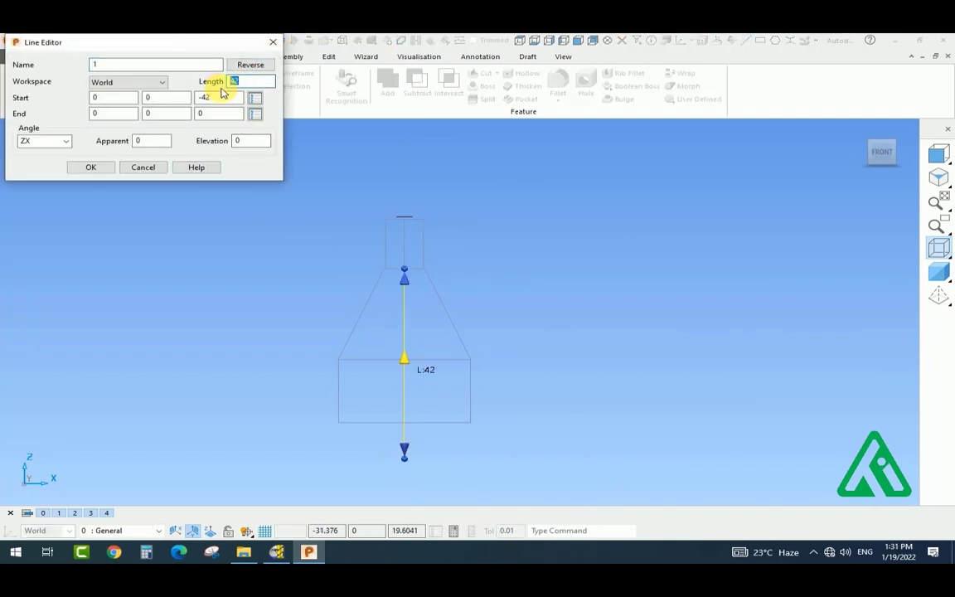
key(Return)
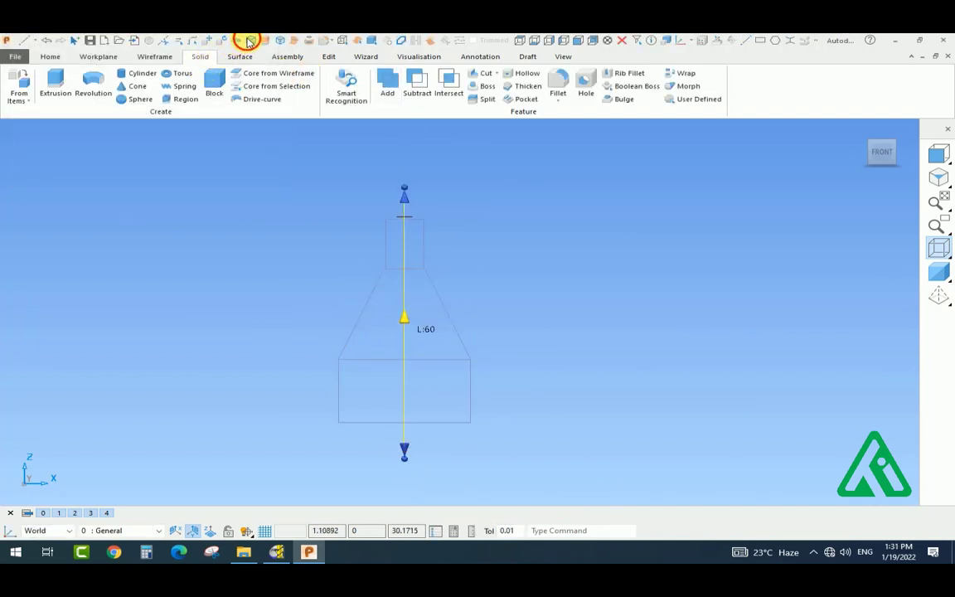
Create one offset copy of the axis line on each side along X, at equal distances, keeping the original
click(249, 39)
click(268, 159)
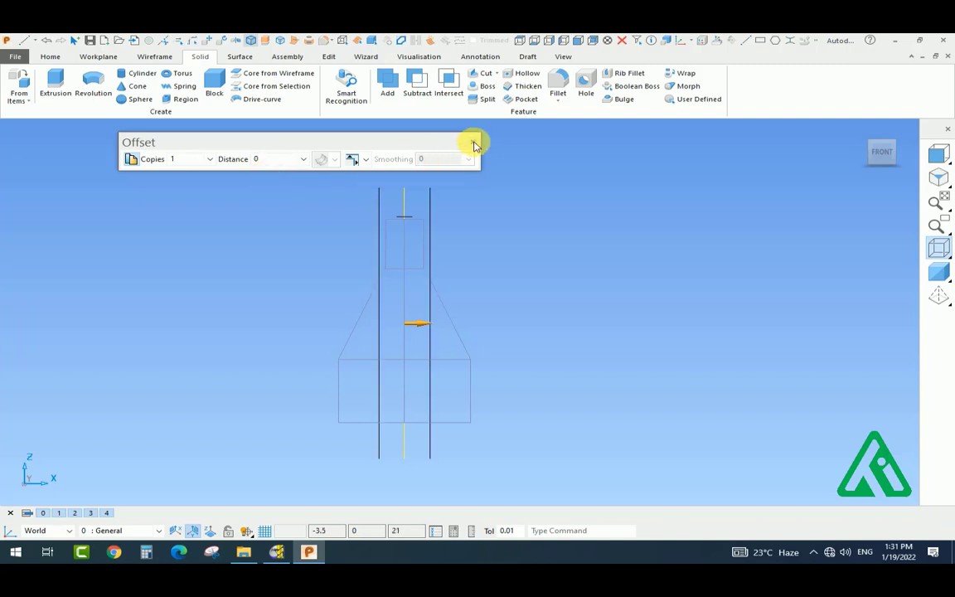
click(475, 145)
scroll(451, 330, up, 1)
Extrude the +X offset line 40 equally in both directions and cut the part flat along it
click(330, 217)
mouse_move(330, 216)
middle_down()
mouse_move(334, 205)
mouse_move(497, 249)
middle_up()
click(937, 271)
click(938, 155)
click(489, 240)
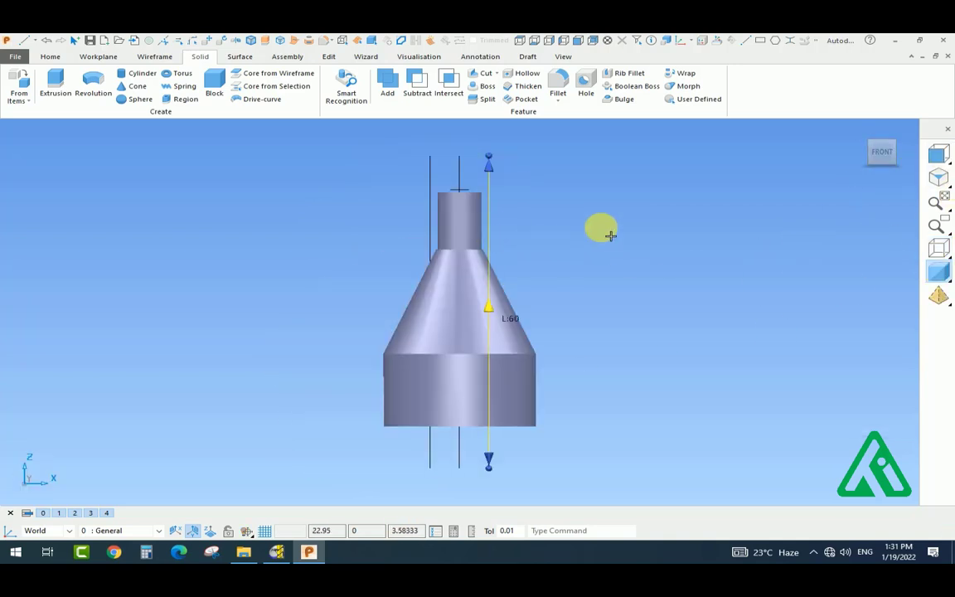
middle_drag(609, 235, 488, 304)
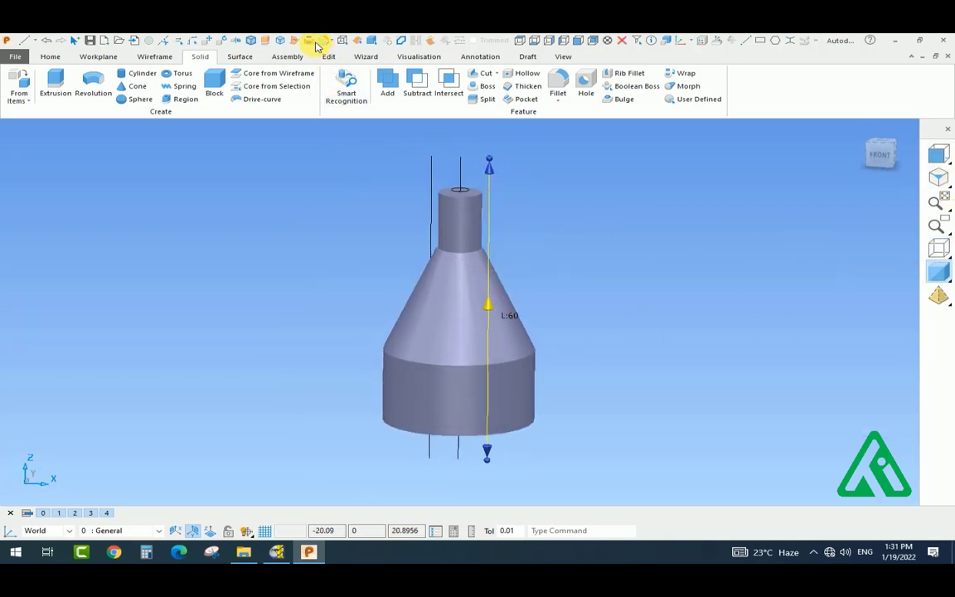
click(56, 81)
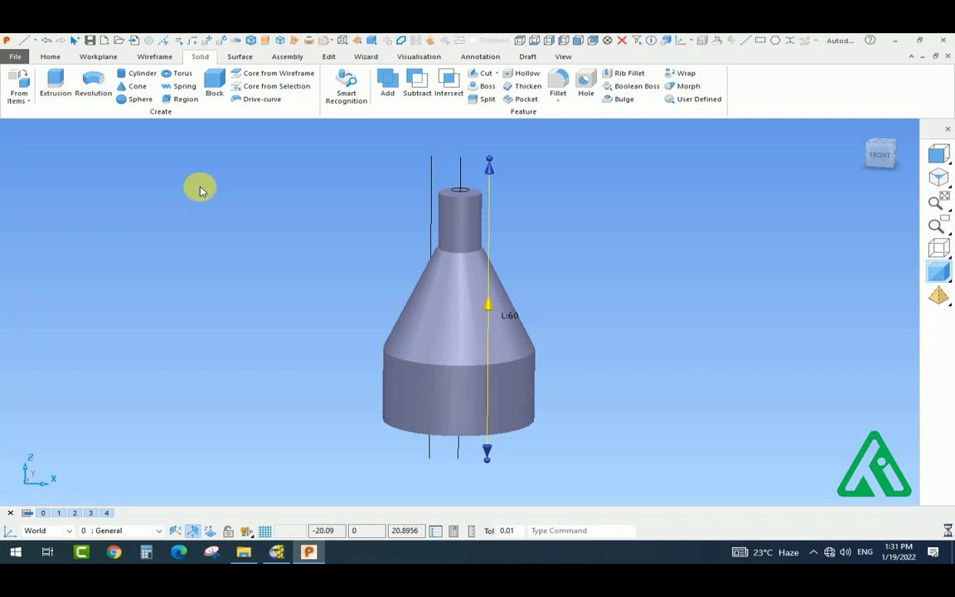
click(100, 315)
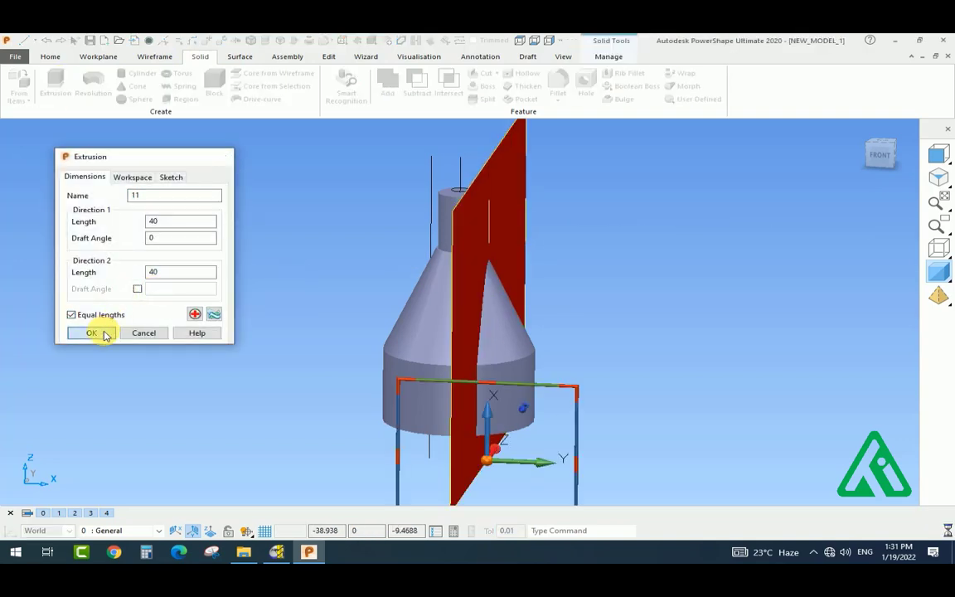
click(95, 332)
Extrude the -X offset line 40 equally in both directions and cut the part's opposite side flat along it
click(431, 207)
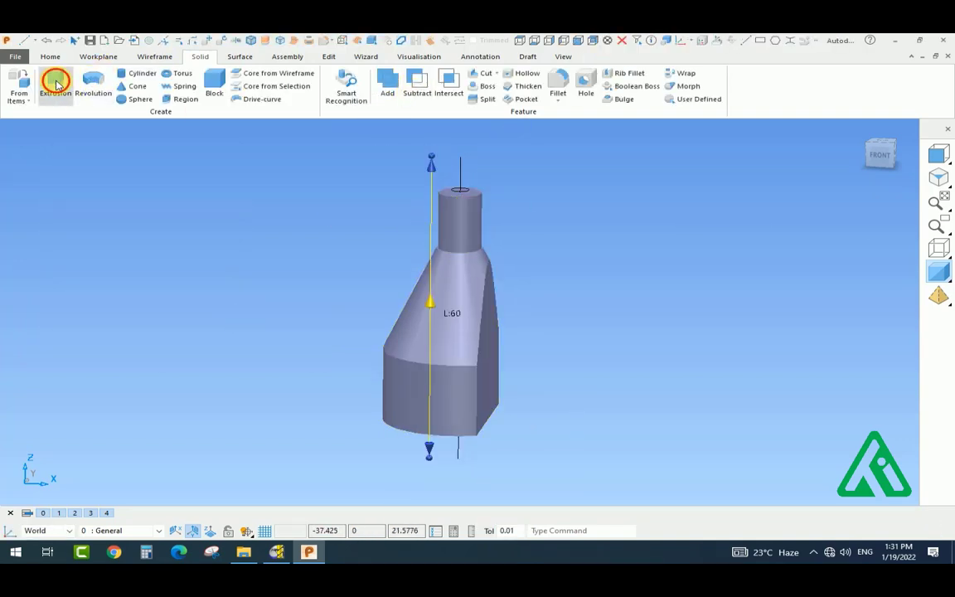
click(56, 80)
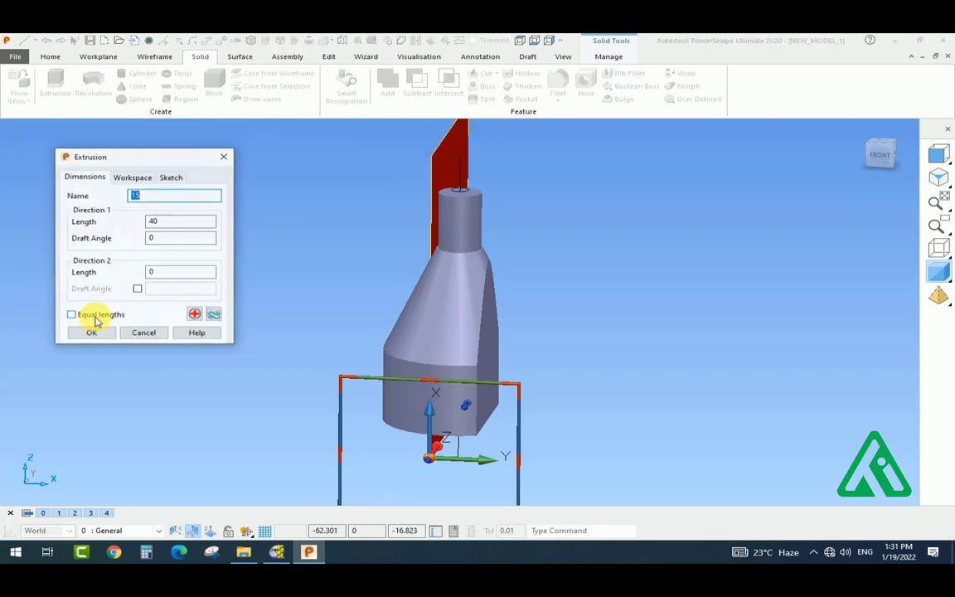
click(96, 314)
click(94, 333)
right_click(239, 247)
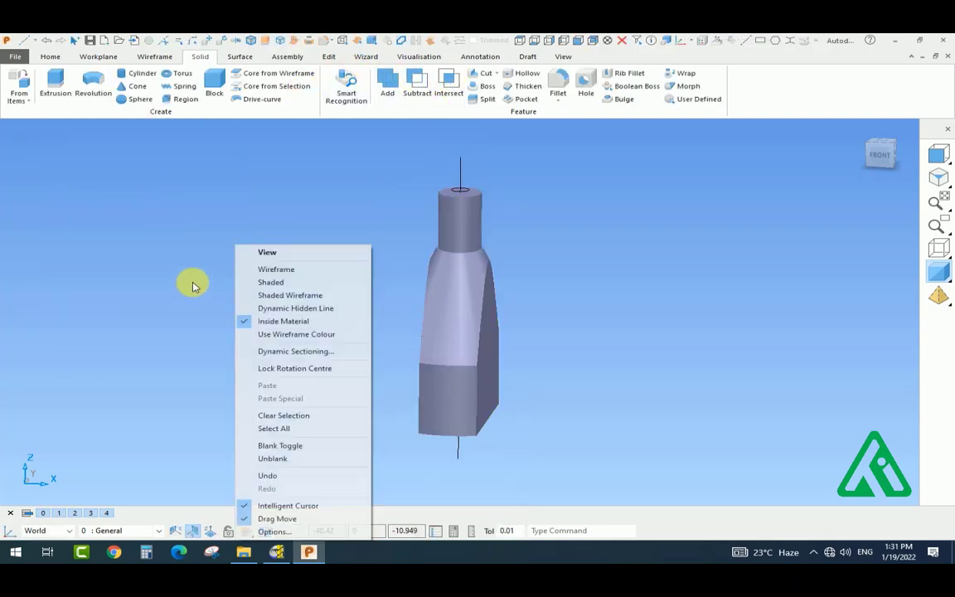
Apply the mesh_purple default material to the whole solid
click(473, 292)
click(176, 56)
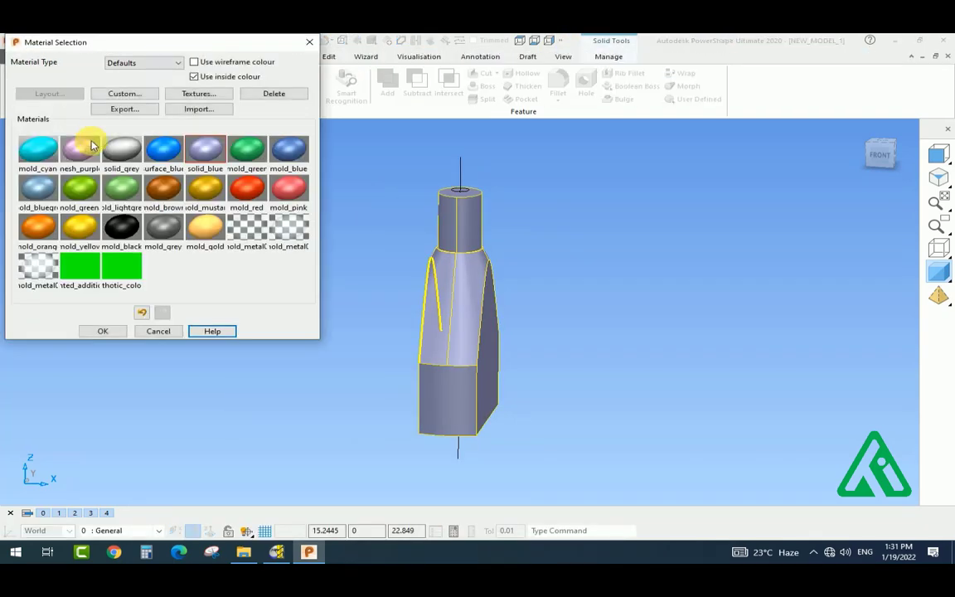
click(92, 145)
click(98, 331)
Create offset copies of the axis line on both sides along Y, working in the wireframe left view
middle_drag(154, 377, 937, 220)
click(881, 152)
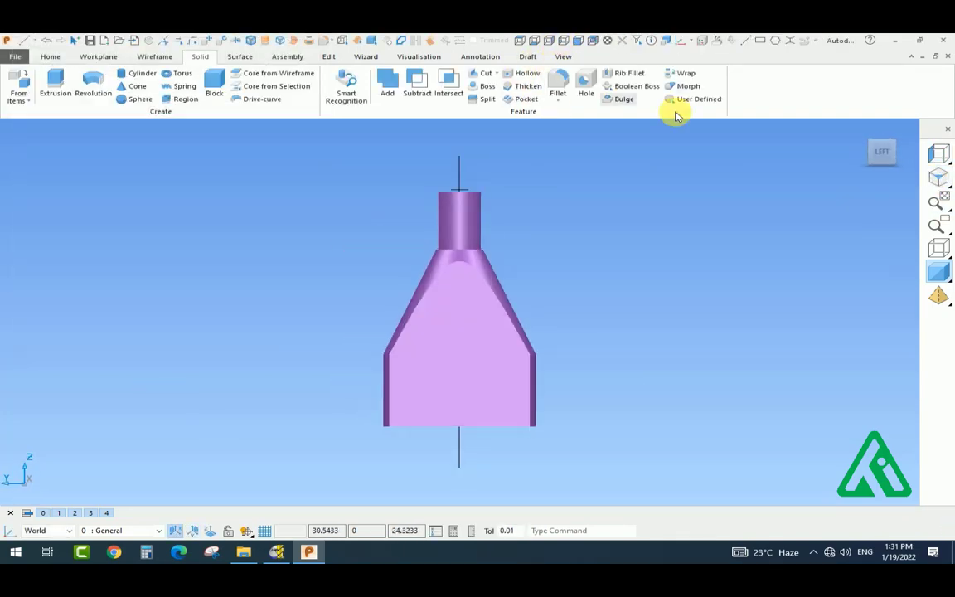
click(938, 247)
click(459, 172)
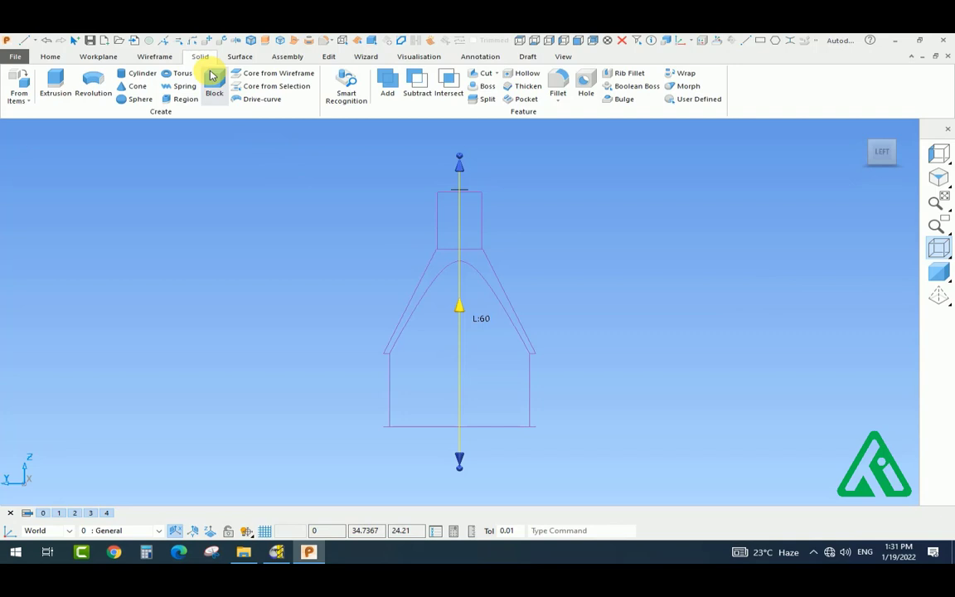
click(247, 39)
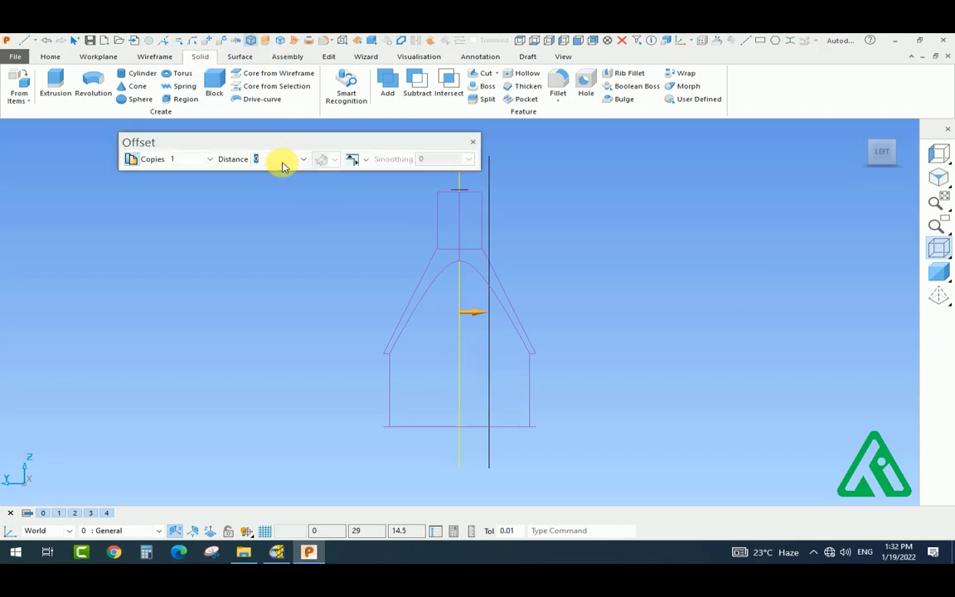
click(472, 142)
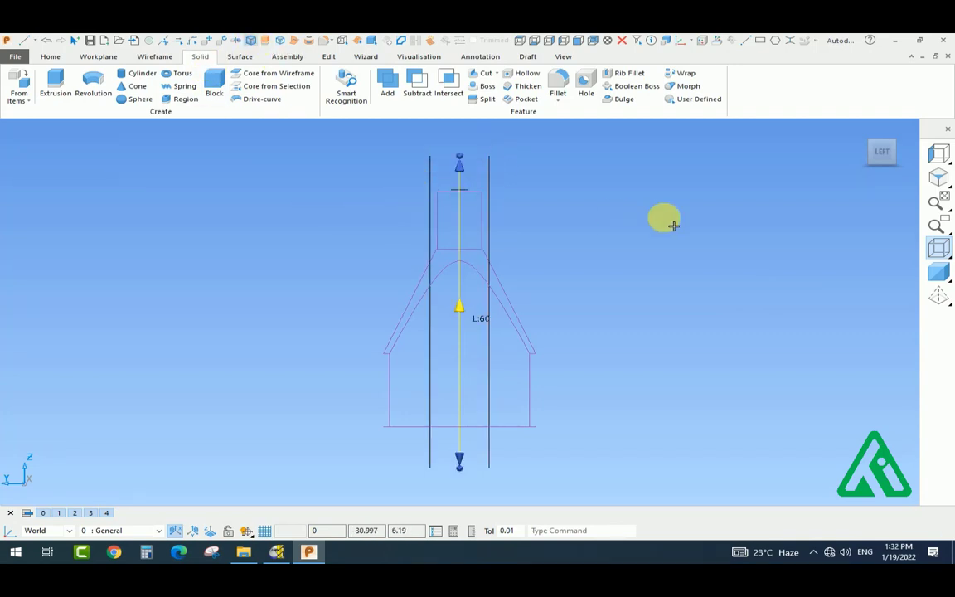
click(641, 199)
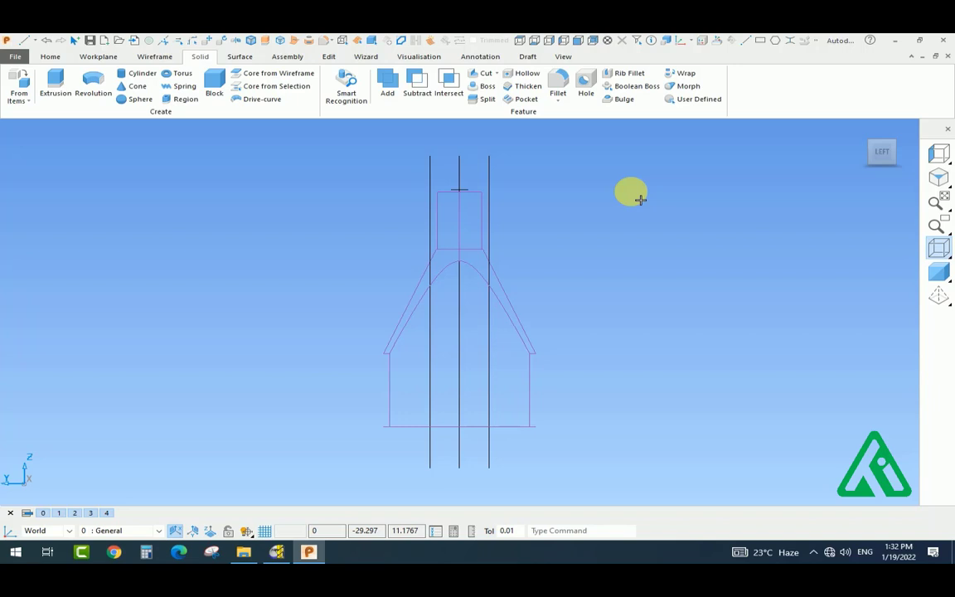
scroll(523, 481, up, 1)
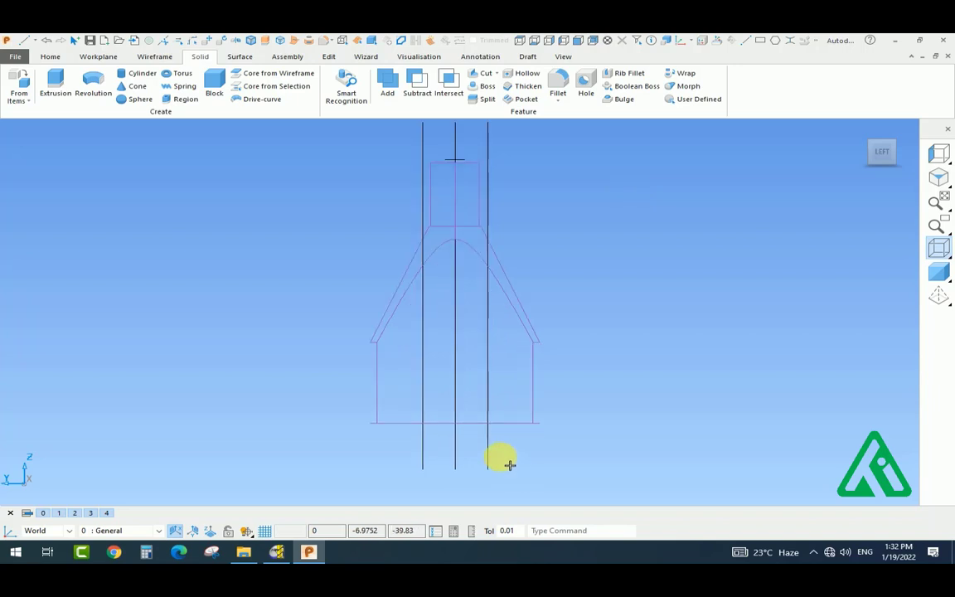
click(517, 423)
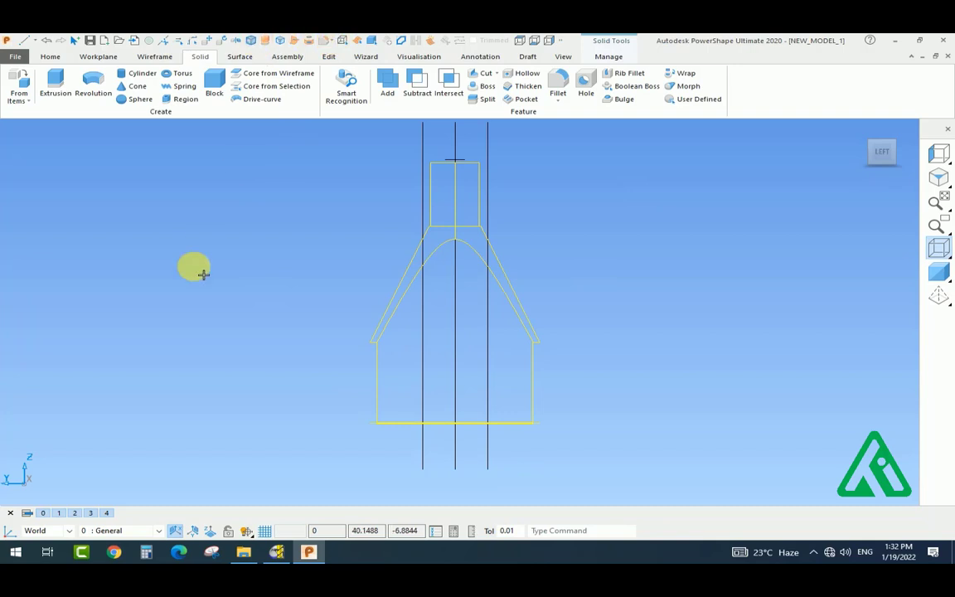
click(203, 274)
click(370, 423)
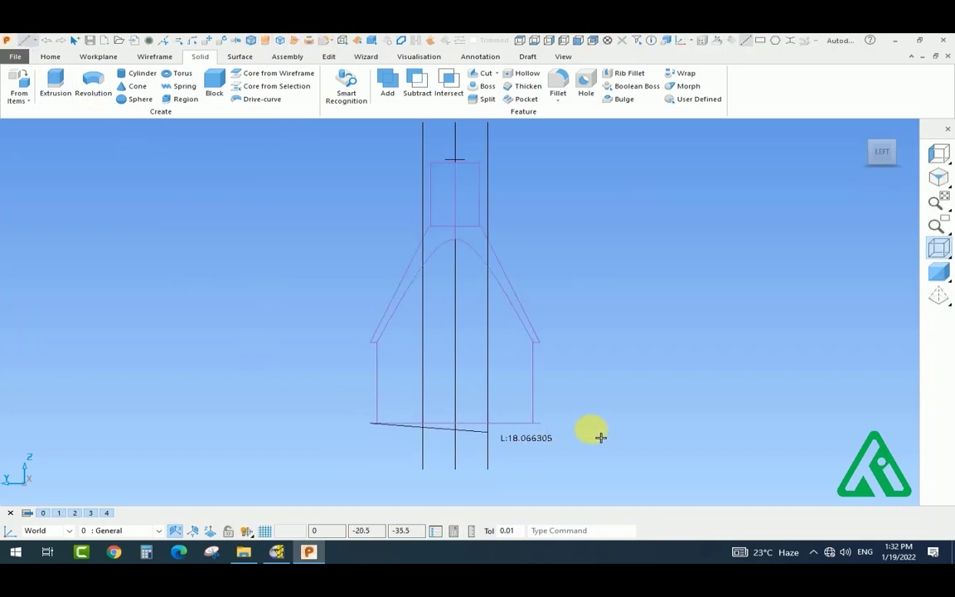
click(606, 424)
key(Escape)
mouse_move(506, 370)
middle_down()
mouse_move(513, 418)
mouse_move(586, 417)
middle_up()
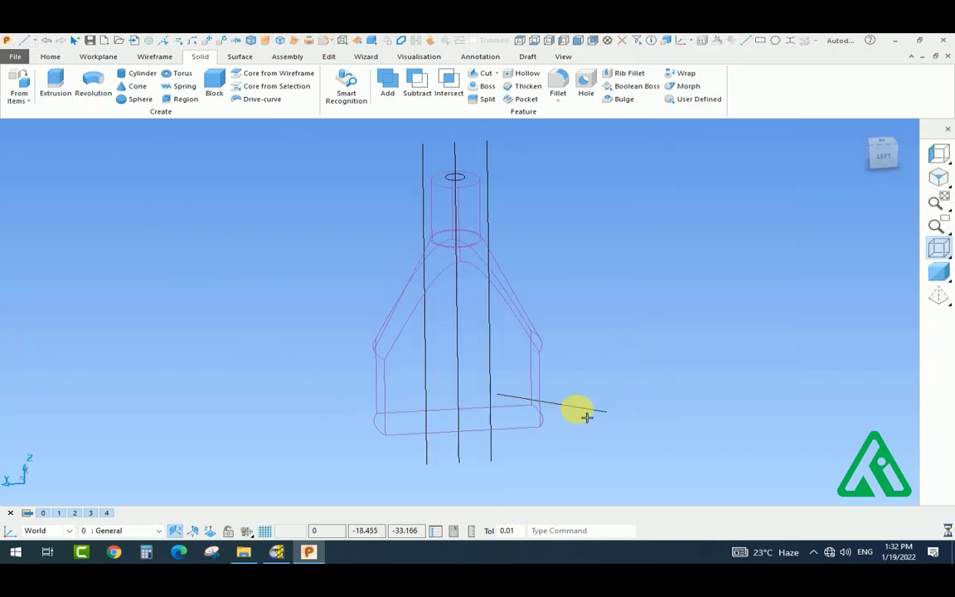
key(ctrl+a)
click(882, 155)
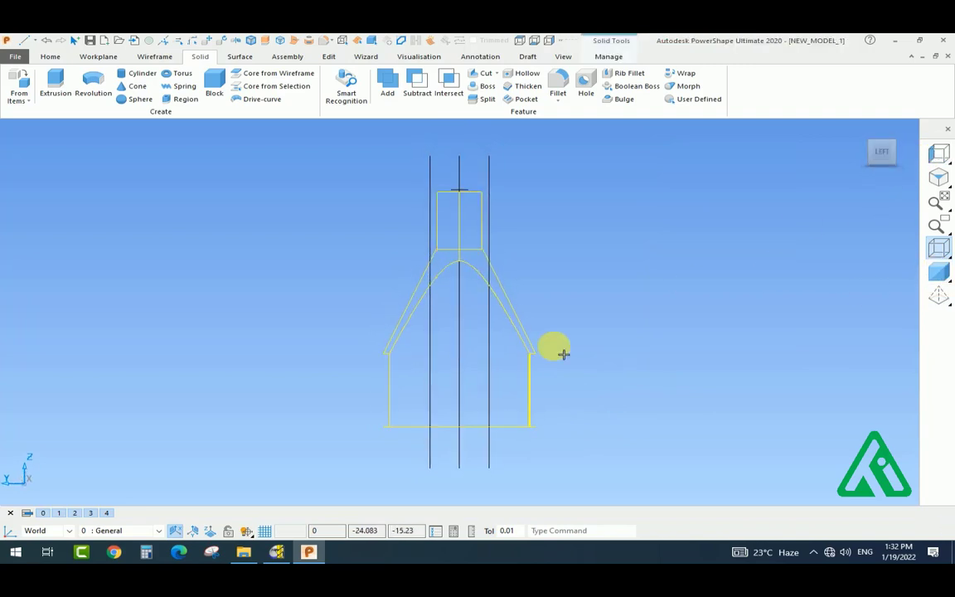
Create a wireframe bounding box around the solid and offset a copy of its bottom edge 24 upward
click(214, 83)
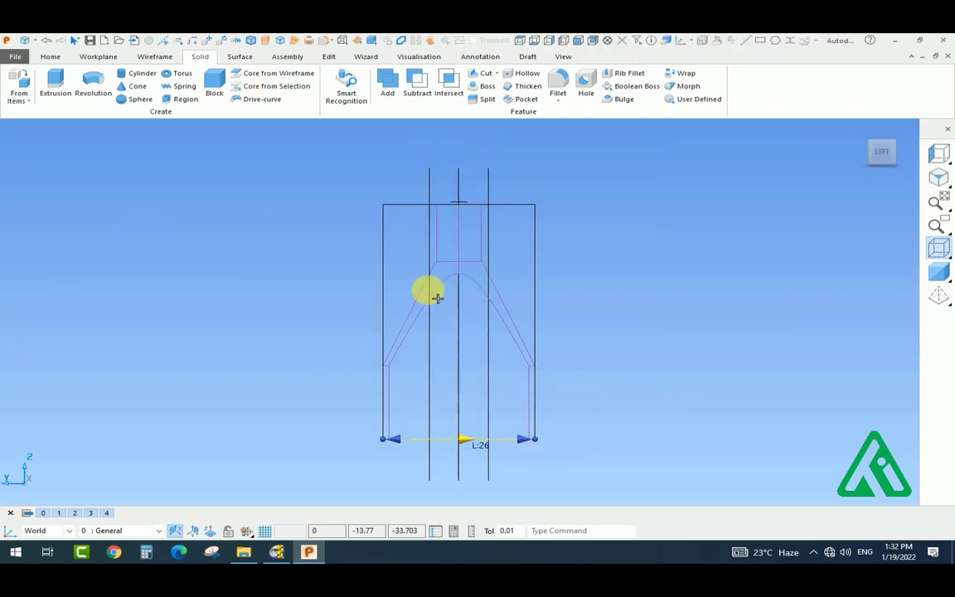
click(251, 41)
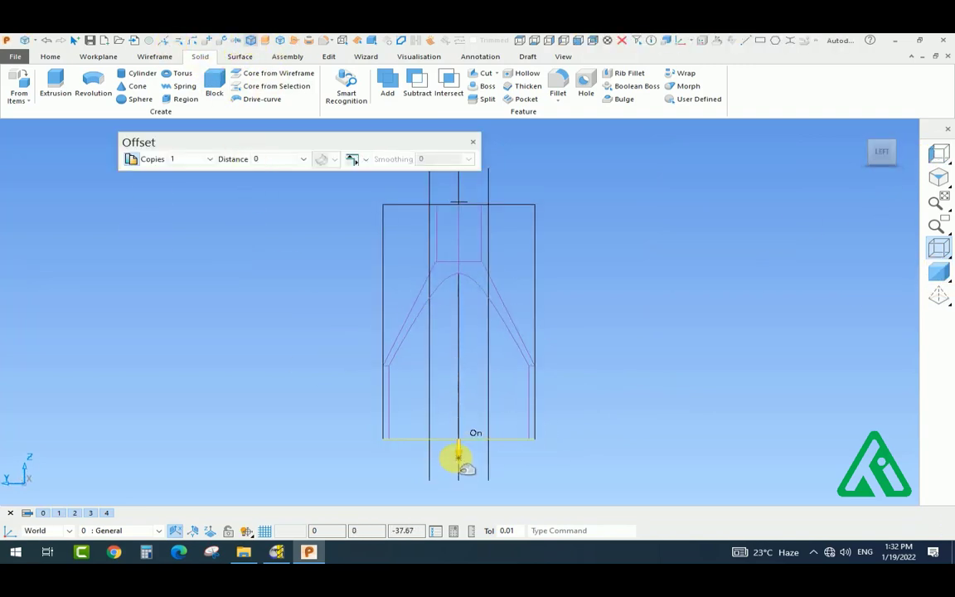
click(458, 452)
double_click(259, 162)
text(24)
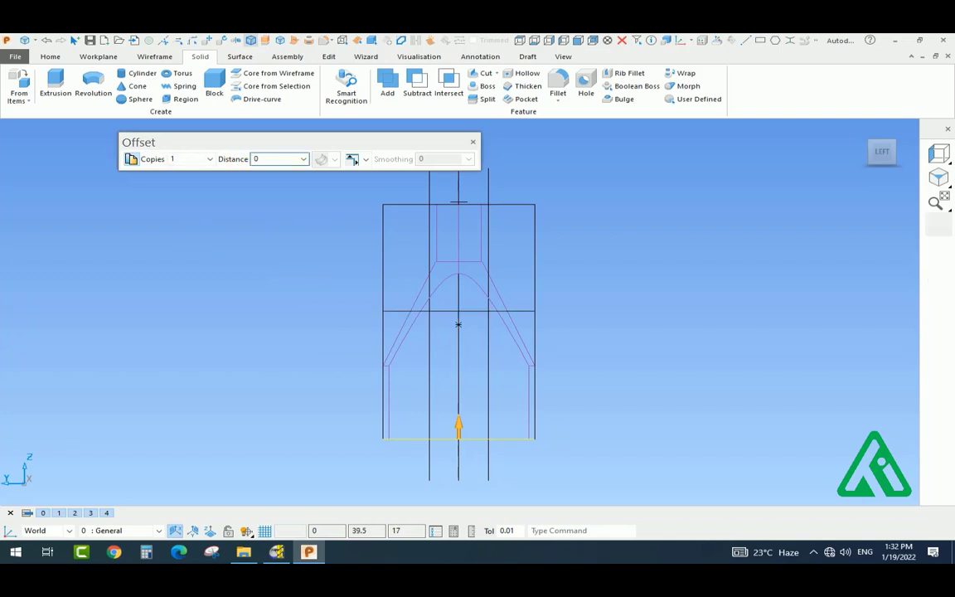
key(Return)
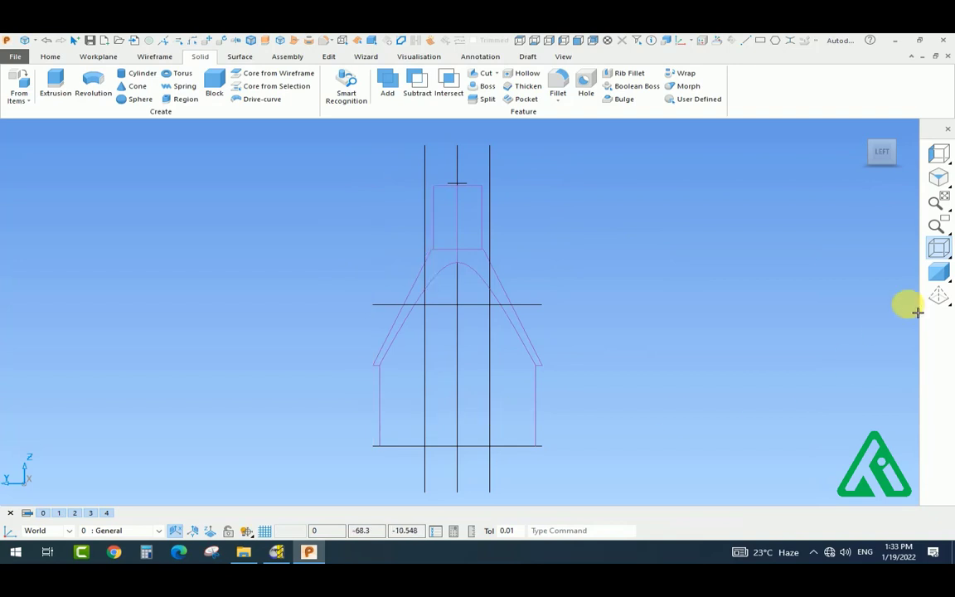
click(938, 272)
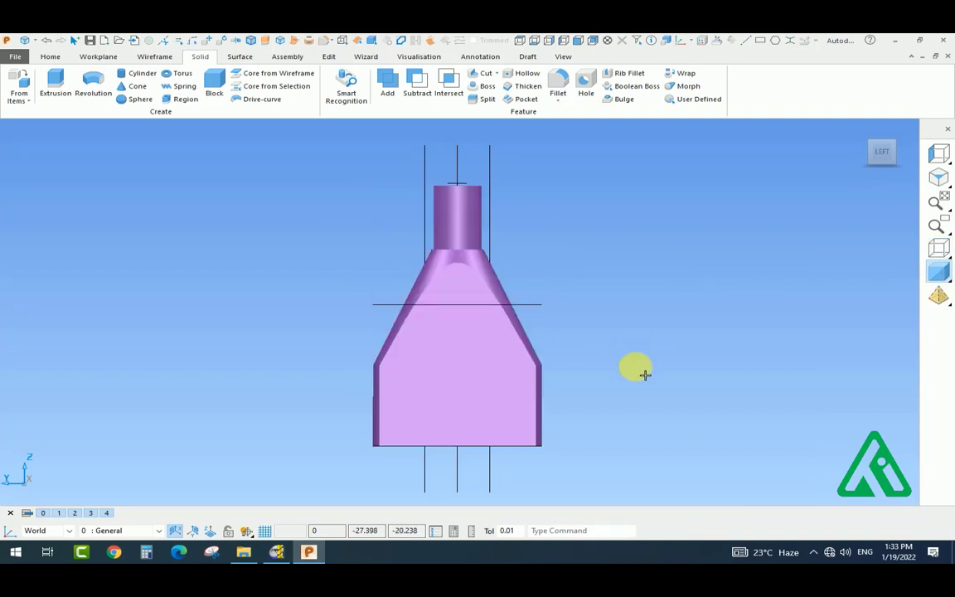
click(938, 248)
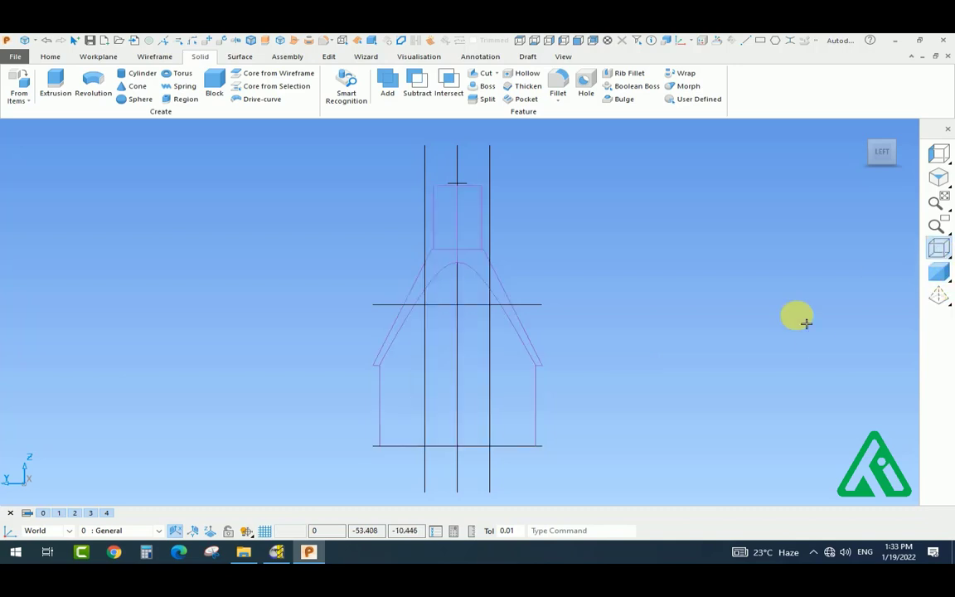
shift+middle_drag(555, 432, 503, 362)
shift+click(451, 323)
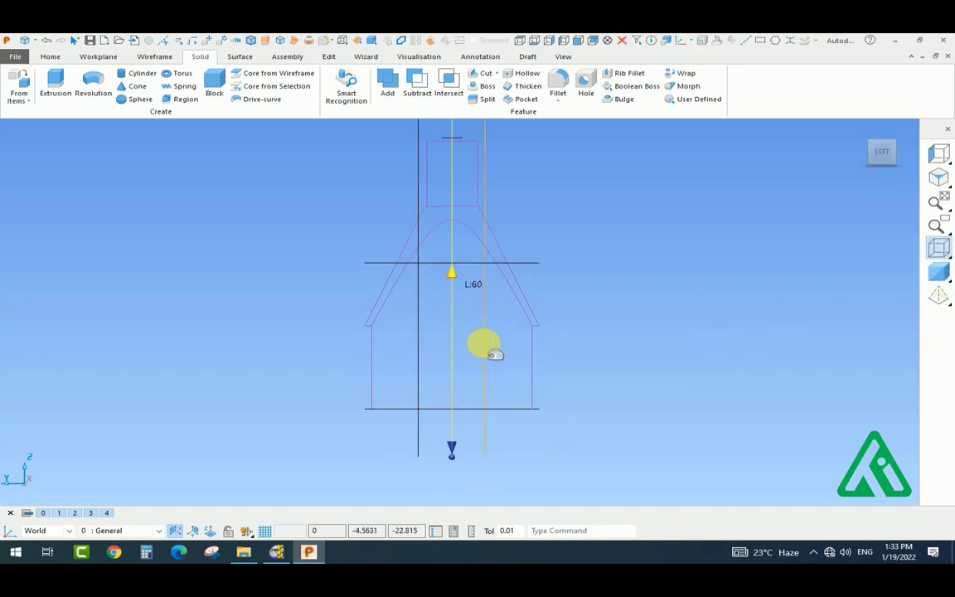
middle_drag(587, 329, 370, 103)
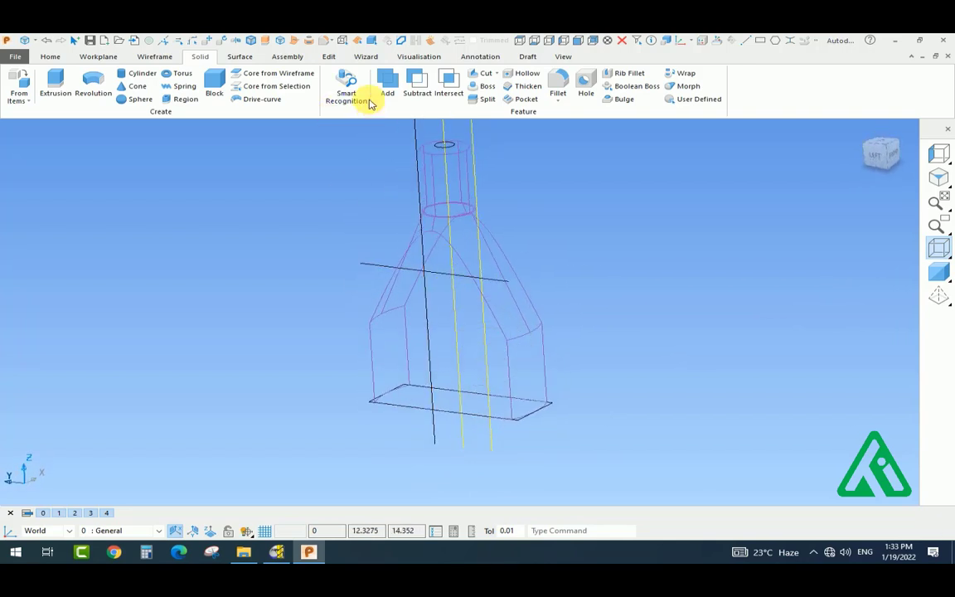
middle_drag(410, 340, 433, 173)
text(z)
click(433, 173)
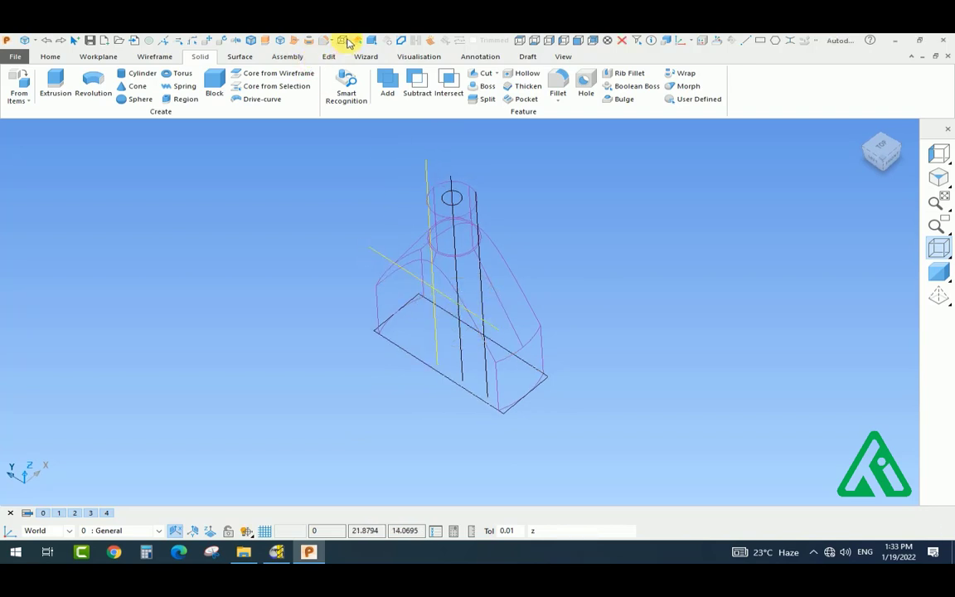
click(282, 42)
shift+middle_drag(469, 177, 458, 208)
key(ctrl+z)
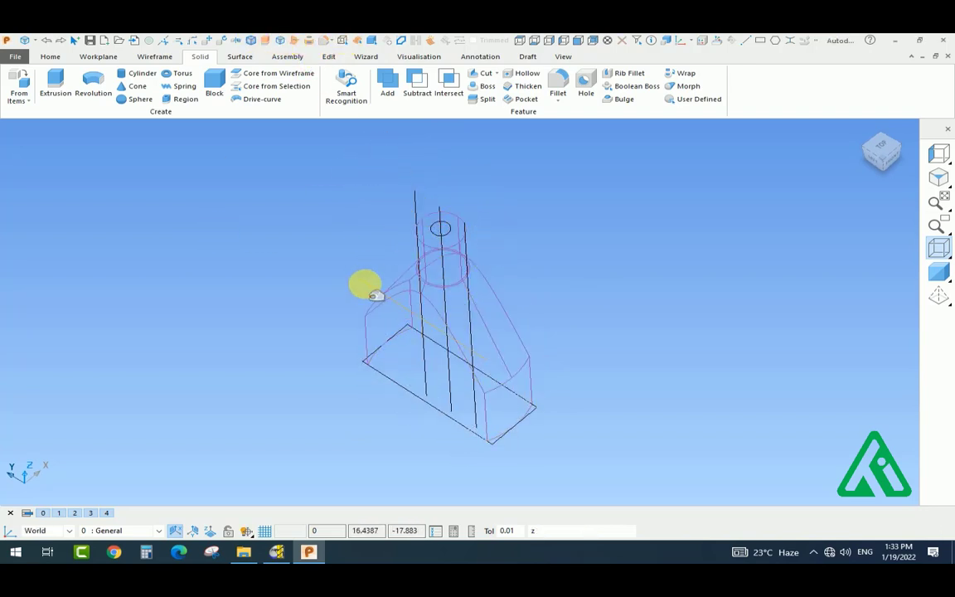
Move the raised horizontal line along X into the plane of the vertical axis line and its offsets
click(365, 285)
shift+middle_drag(382, 250, 368, 274)
click(211, 42)
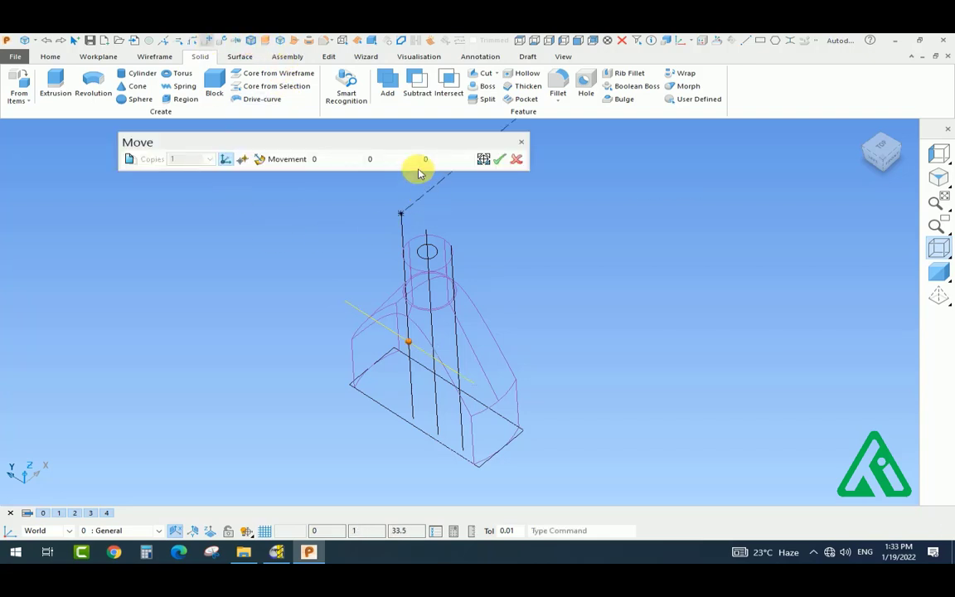
click(519, 156)
key(ctrl+Left)
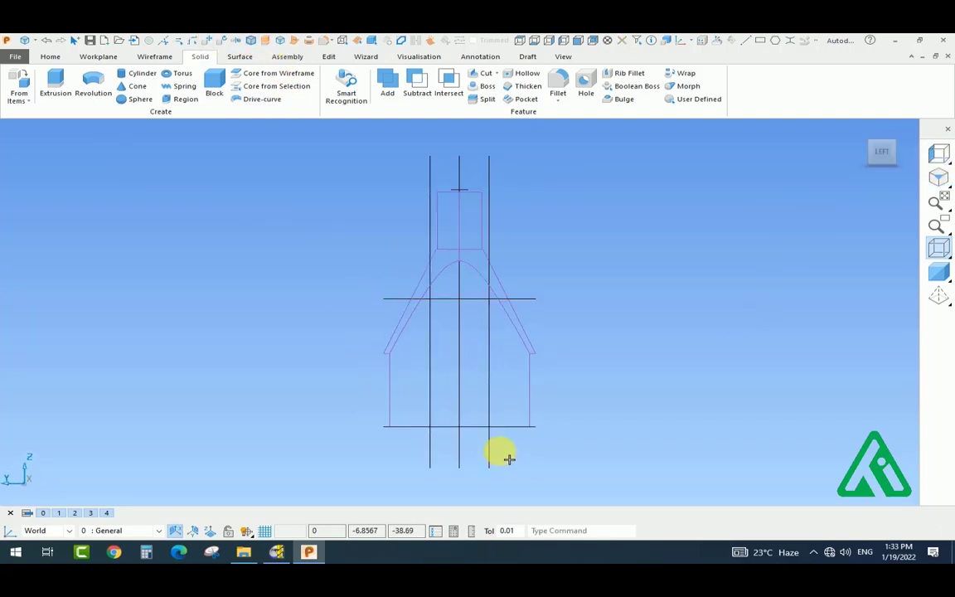
Create an open composite curve from the two outer vertical lines below the horizontal line and the horizontal segment between them
alt+click(431, 385)
click(446, 300)
click(474, 301)
click(490, 321)
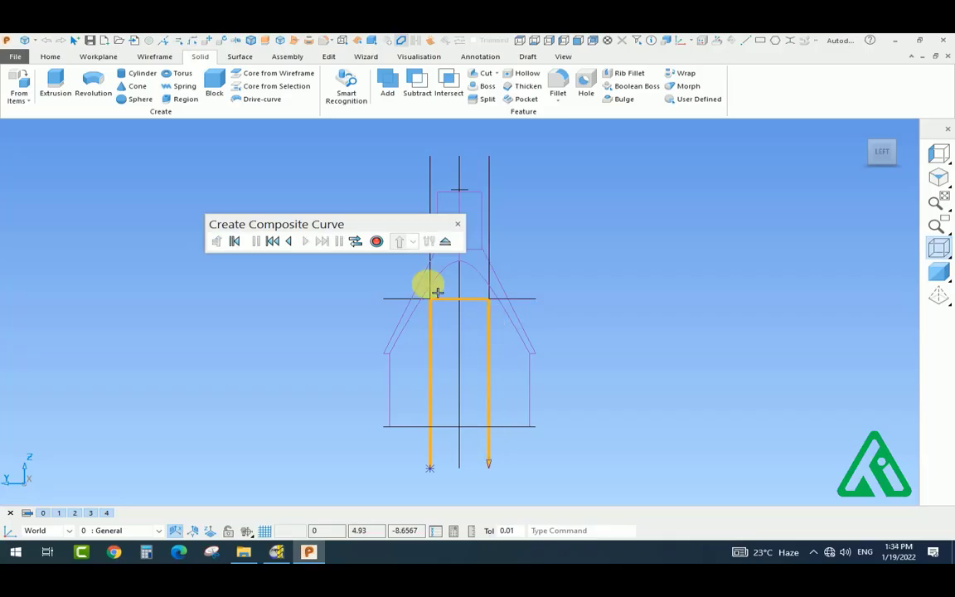
click(443, 241)
Try to cut the solid with the open composite curve, and try extruding that curve instead
click(940, 270)
middle_drag(382, 356, 488, 306)
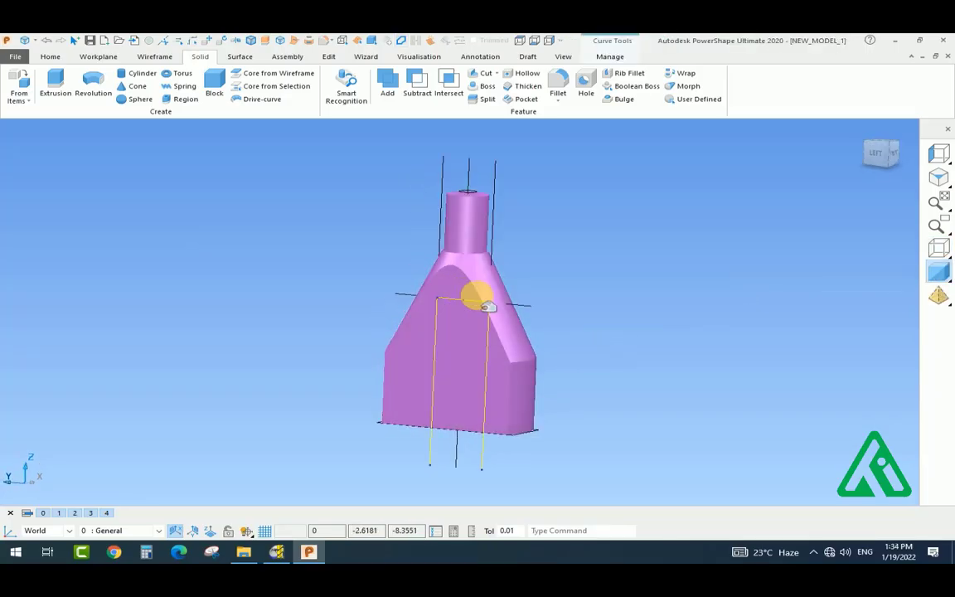
click(487, 76)
click(554, 291)
click(151, 192)
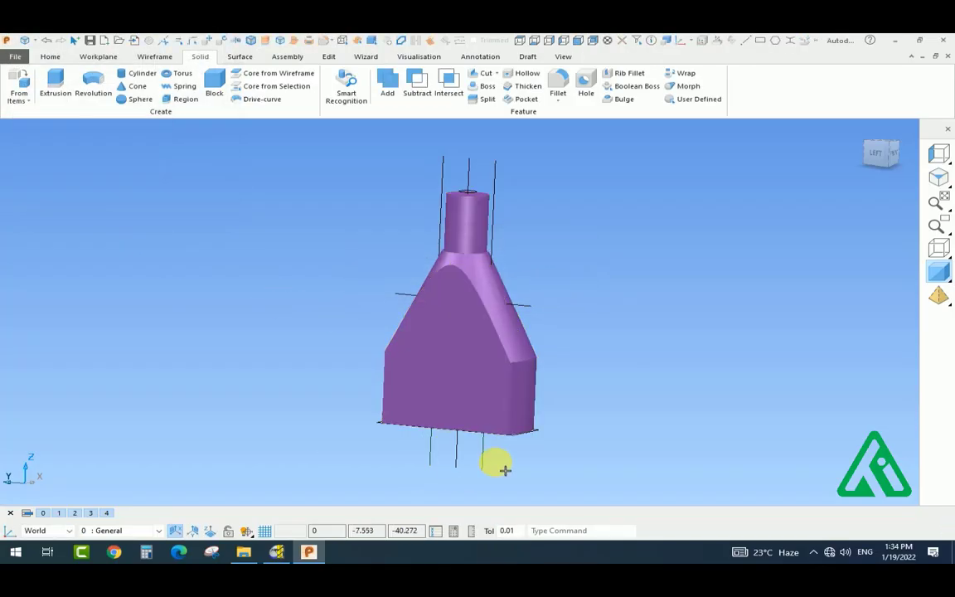
click(483, 75)
click(559, 292)
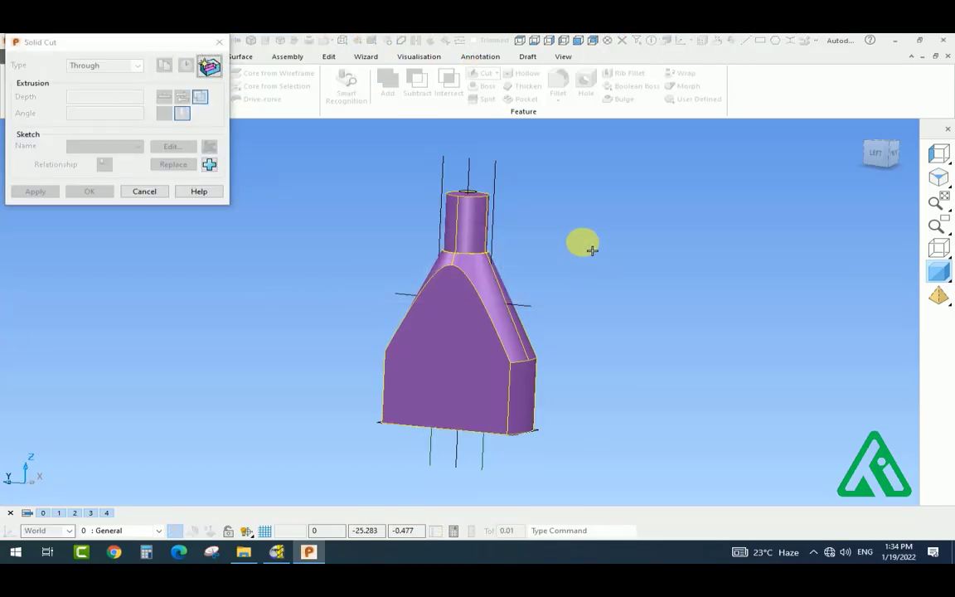
key(Escape)
click(55, 80)
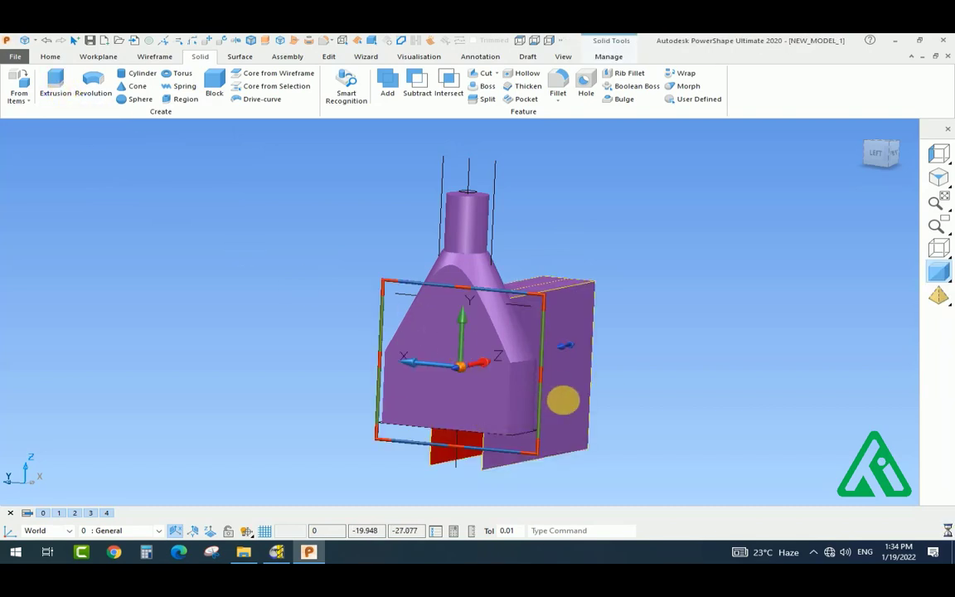
click(149, 333)
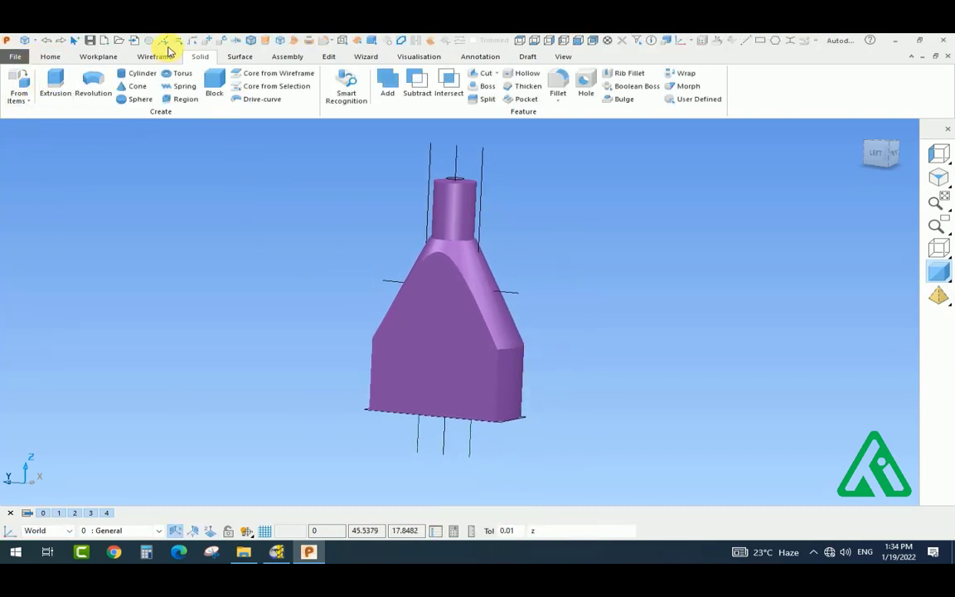
Draw a single line joining the lower ends of the two outer vertical lines to close the slot profile
click(155, 56)
click(21, 101)
click(38, 118)
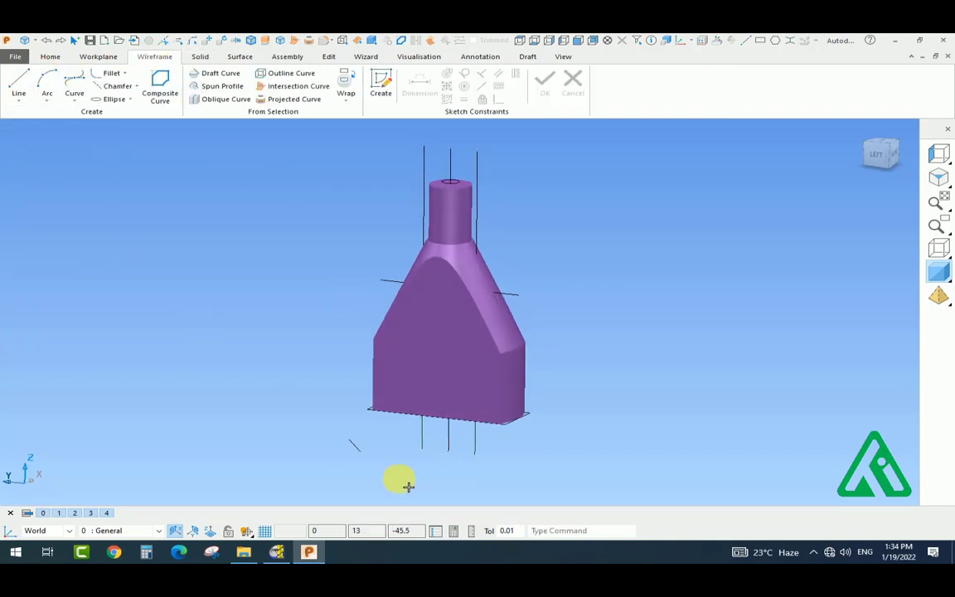
click(421, 448)
click(475, 454)
click(938, 248)
key(Escape)
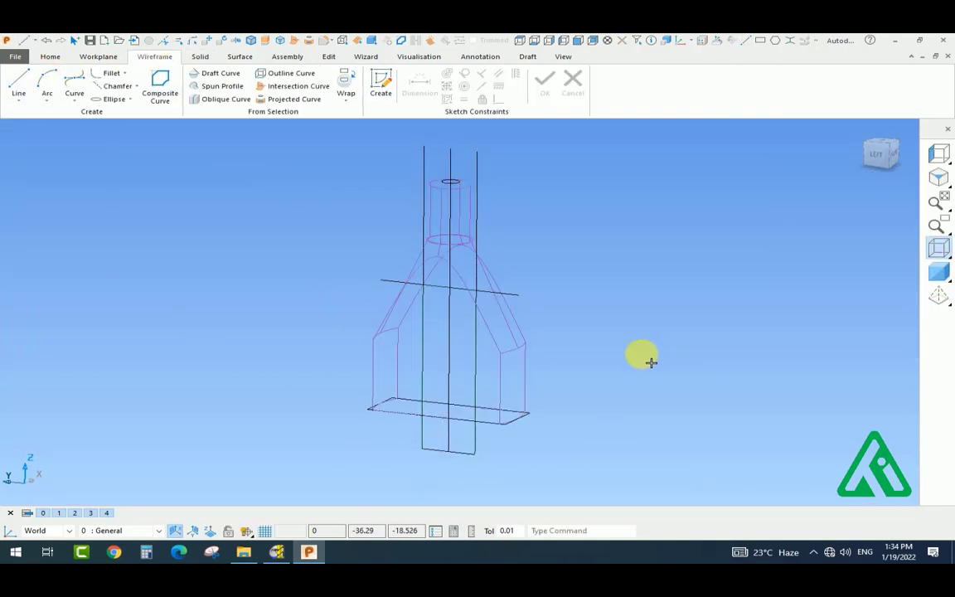
Create a closed rectangular composite curve from the two outer vertical lines, the horizontal line and the new lower line
click(160, 86)
click(423, 354)
click(462, 289)
click(495, 293)
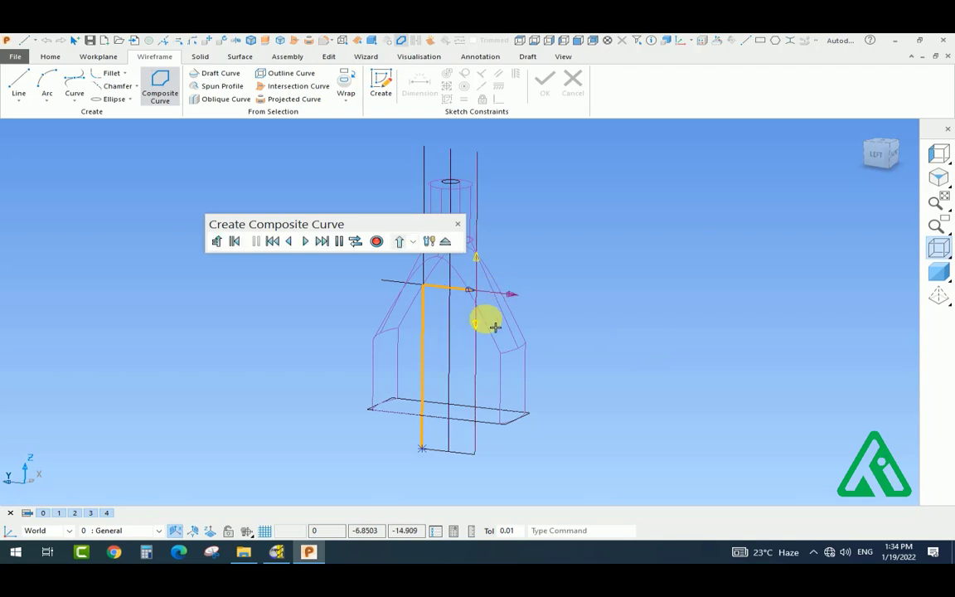
click(476, 364)
click(376, 240)
click(445, 242)
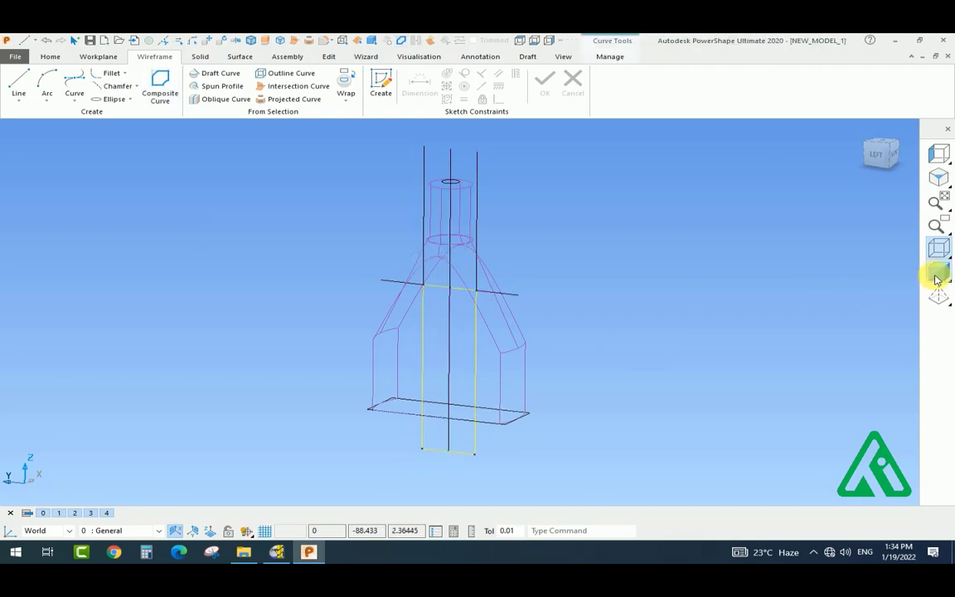
Cut the closed rectangular profile out of the solid through both flat sides, using a blind cut with depth 12
click(938, 272)
click(479, 444)
shift+middle_drag(479, 443, 452, 459)
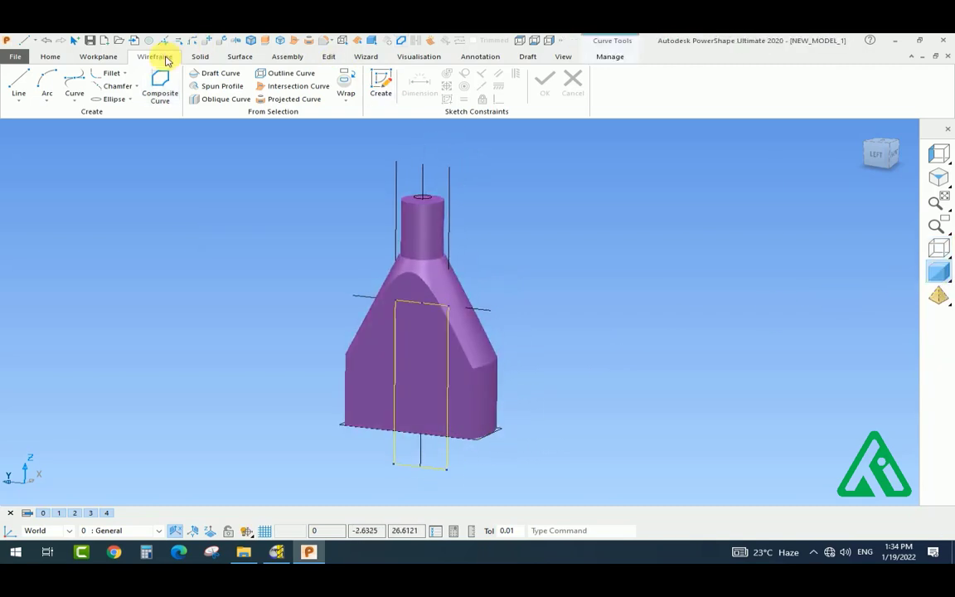
click(202, 58)
click(489, 79)
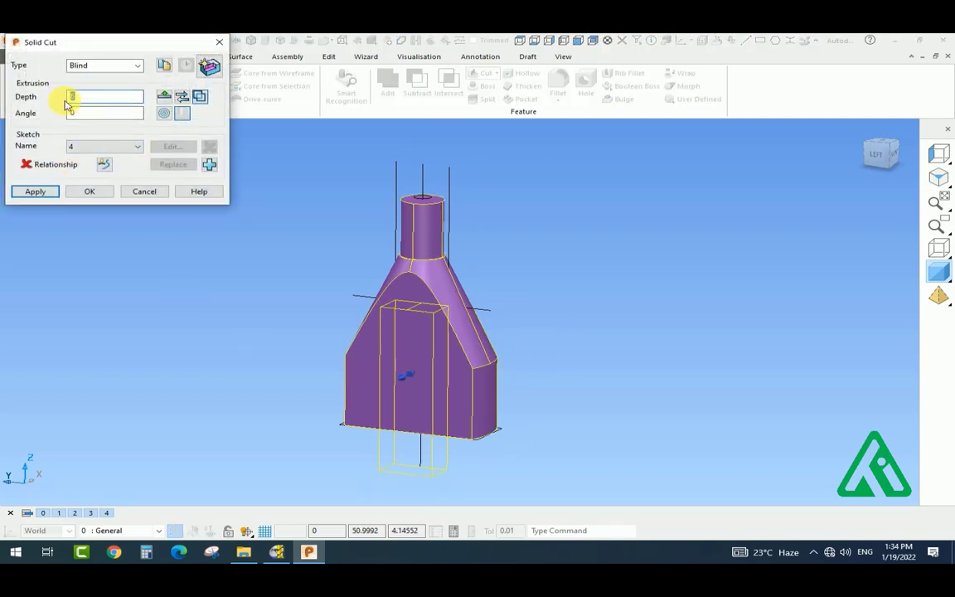
key(Return)
middle_drag(564, 390, 458, 285)
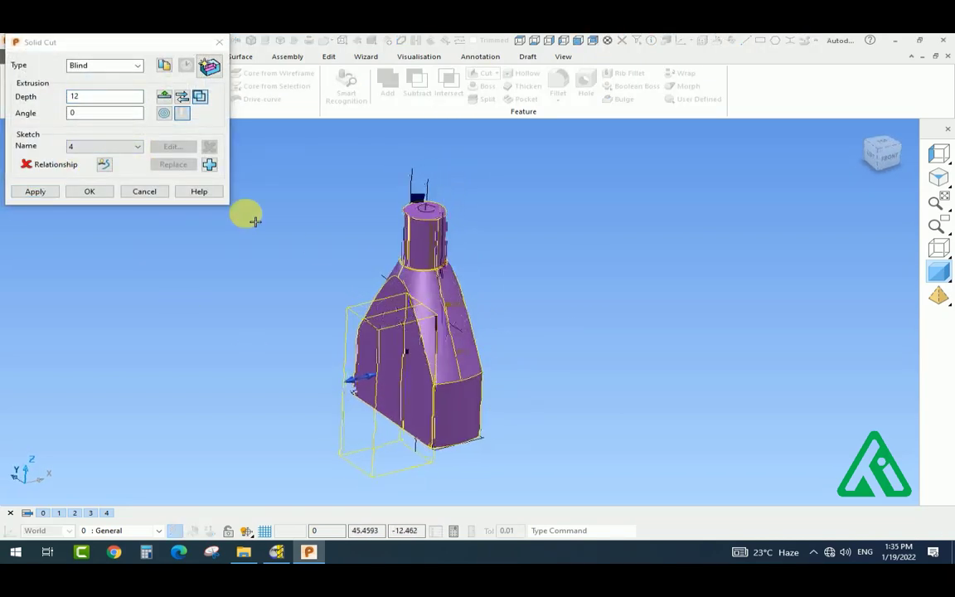
click(182, 99)
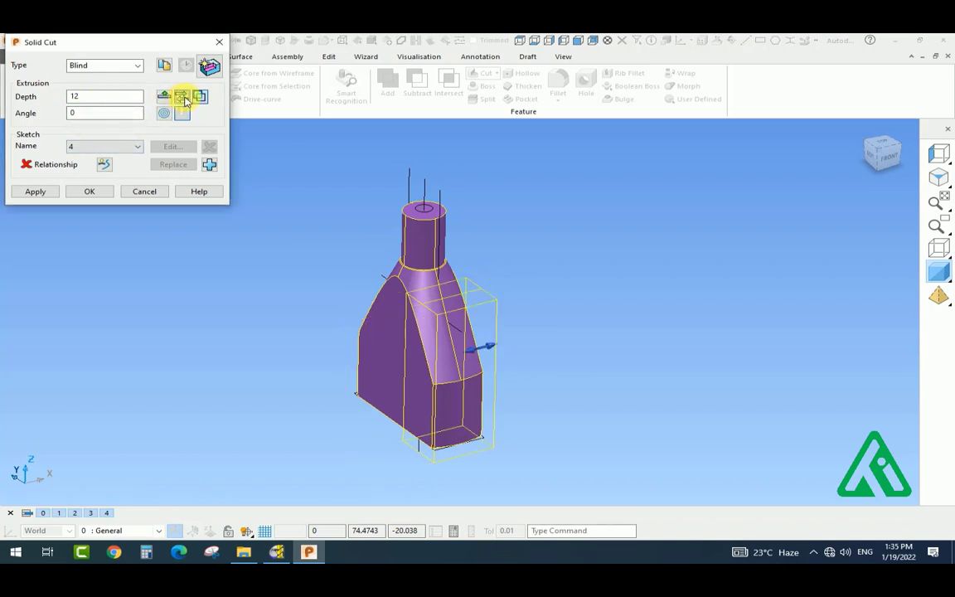
click(97, 196)
right_click(182, 284)
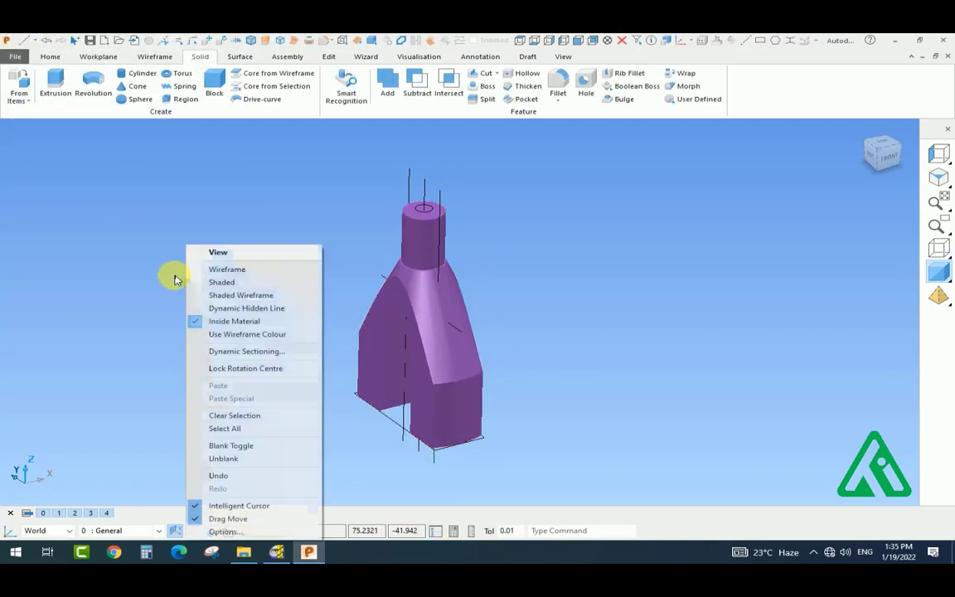
middle_drag(440, 298, 680, 297)
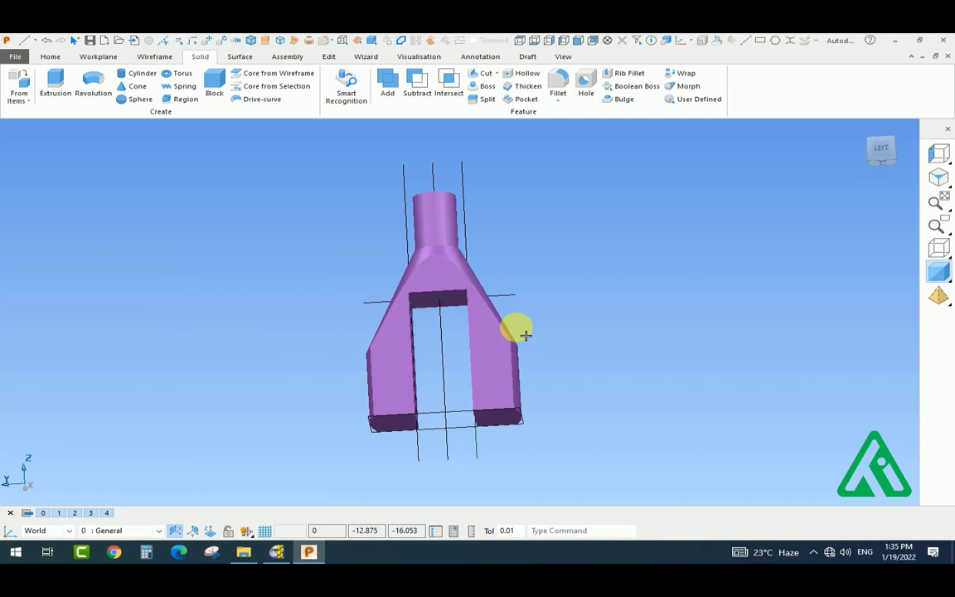
middle_drag(525, 335, 520, 180)
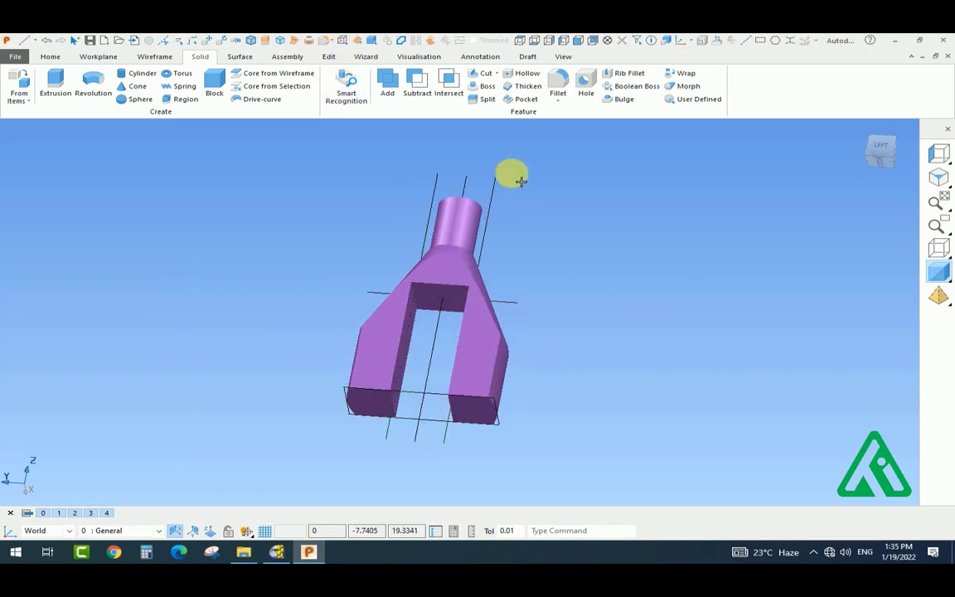
Hide the construction geometry on level 1, keeping the fork's vertical axis line visible
click(466, 184)
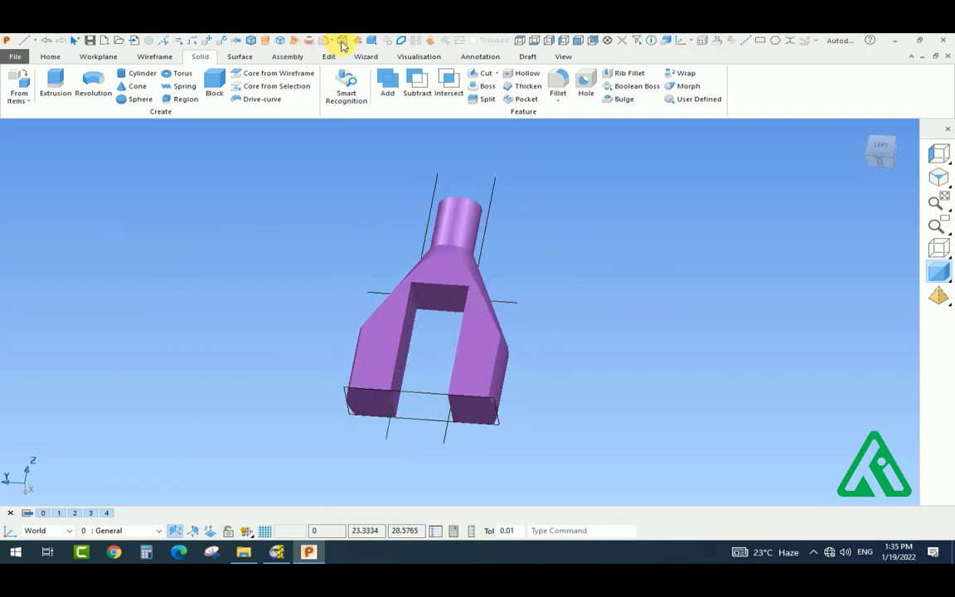
click(59, 512)
key(ctrl+l)
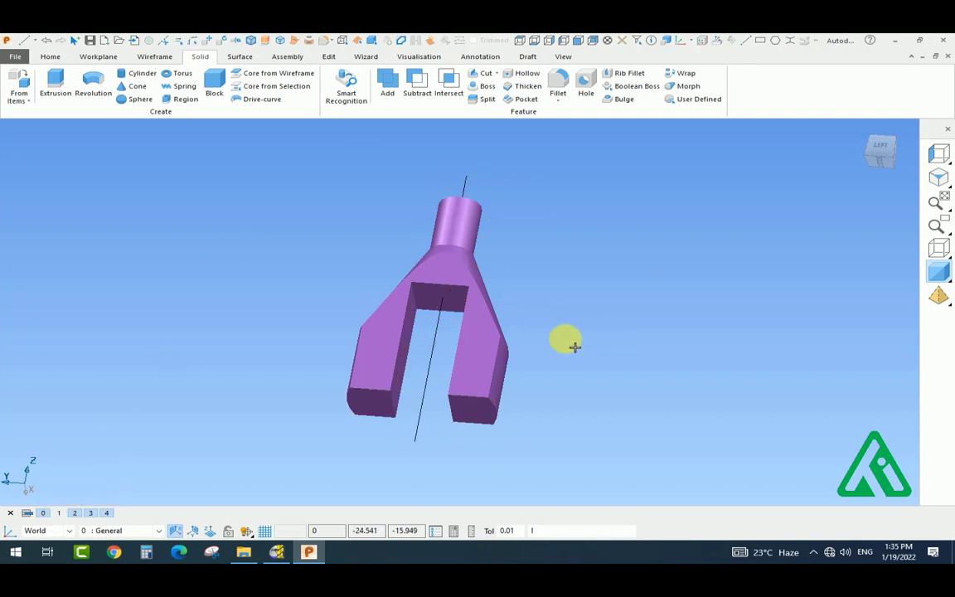
click(943, 157)
click(750, 268)
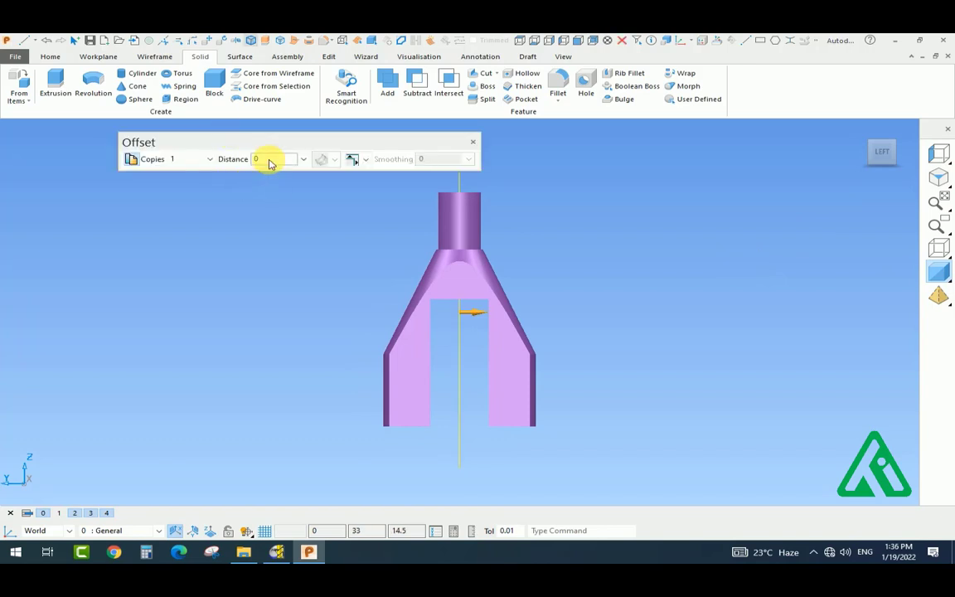
Offset the vertical axis line by 8.9 and by -8.9 to create a parallel line over each prong
double_click(270, 160)
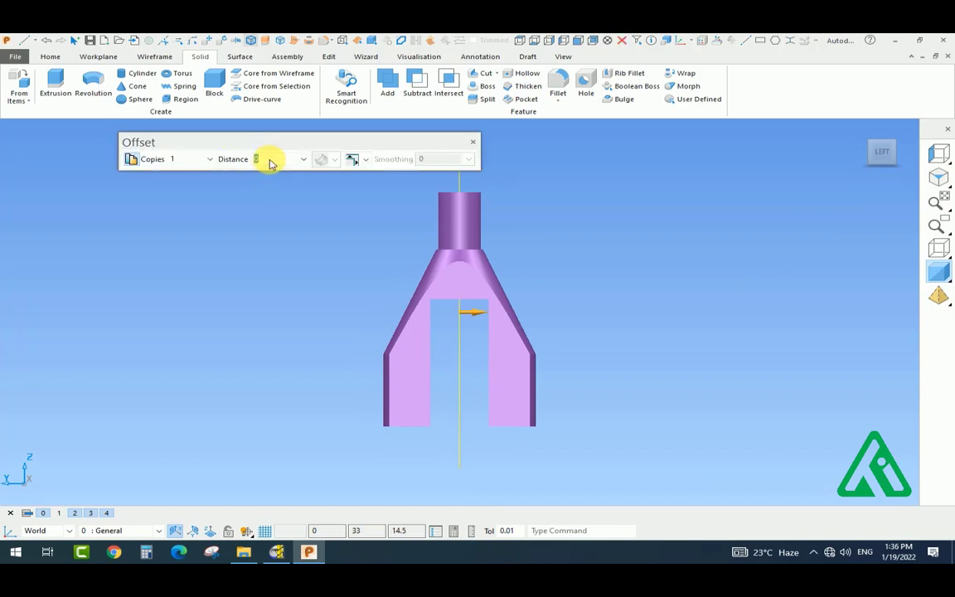
text(8.8)
key(Return)
double_click(291, 160)
text(-)
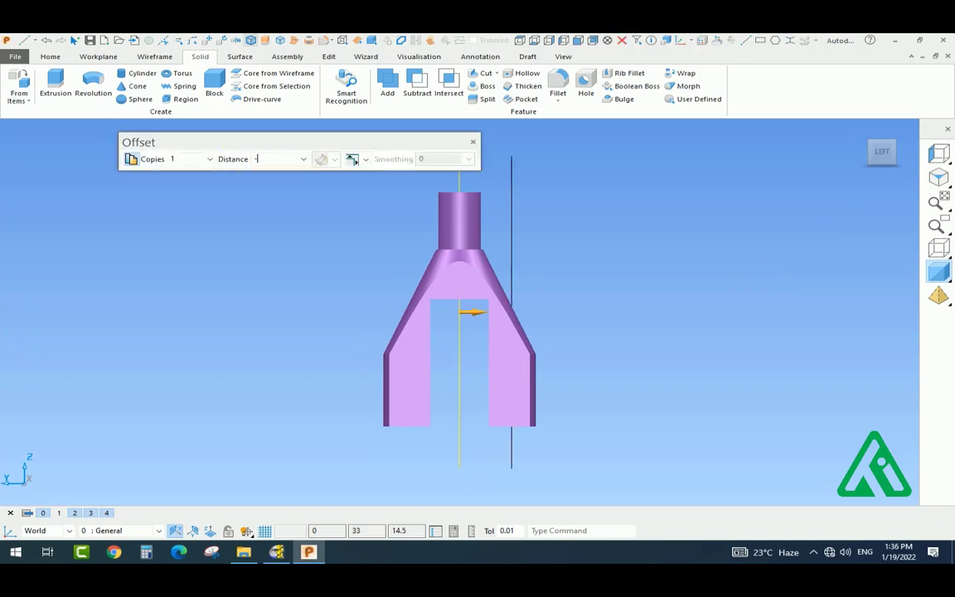
text(8.8)
key(Return)
click(472, 142)
click(578, 239)
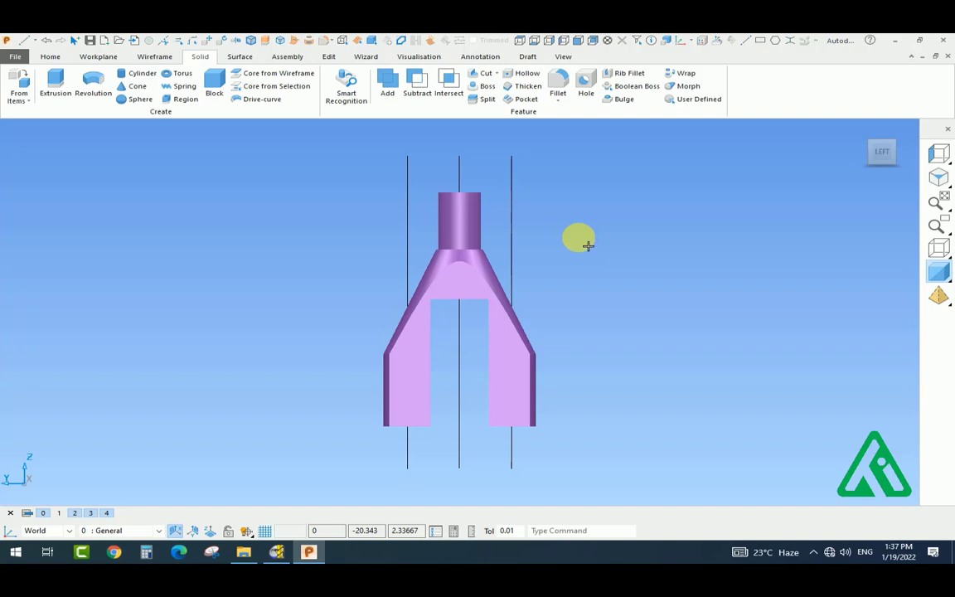
Show level 1 again and offset the line along the fork's lower end upward by 11.5, across both prongs
click(58, 512)
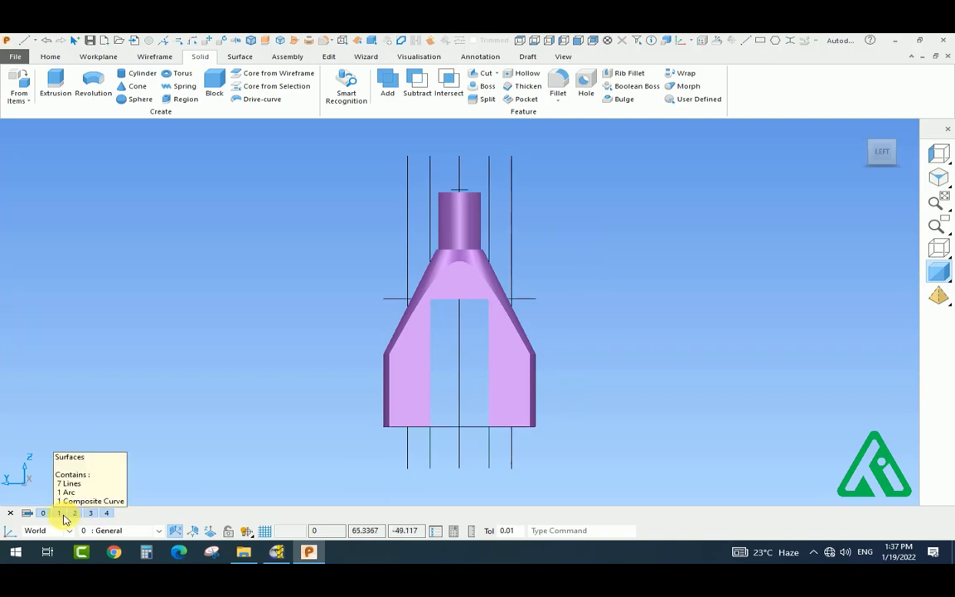
click(480, 431)
click(222, 39)
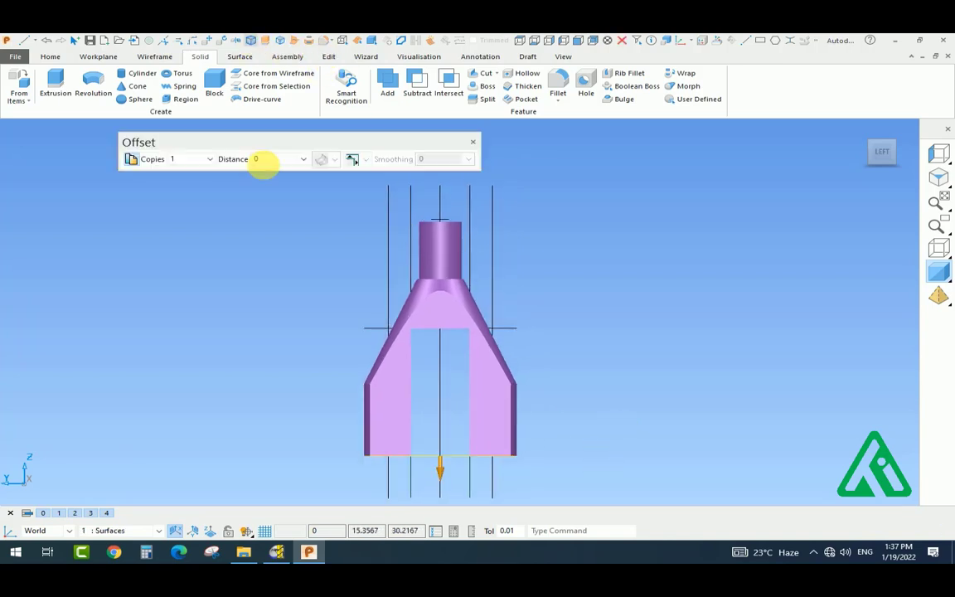
click(258, 158)
text(-)
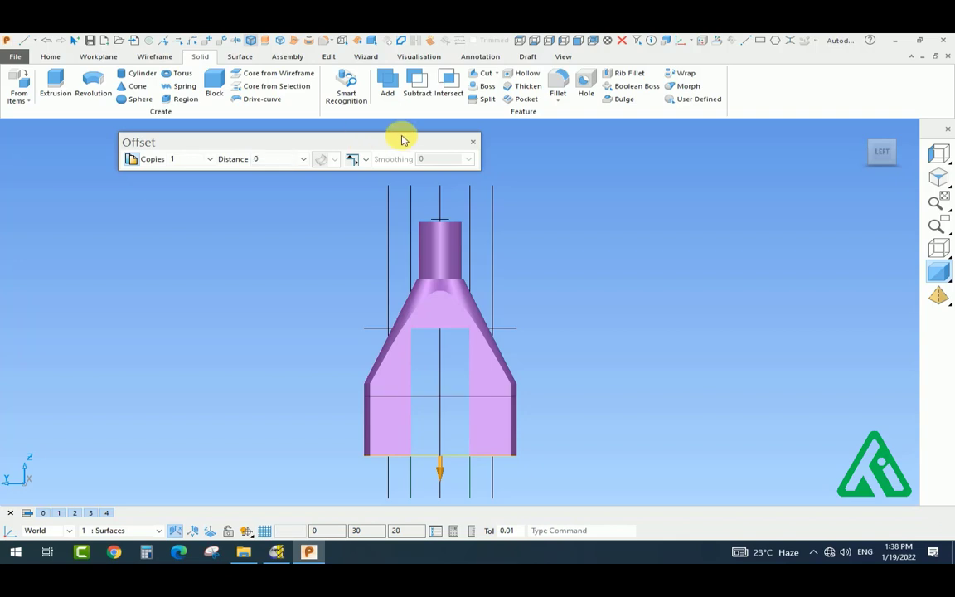
click(473, 142)
click(575, 241)
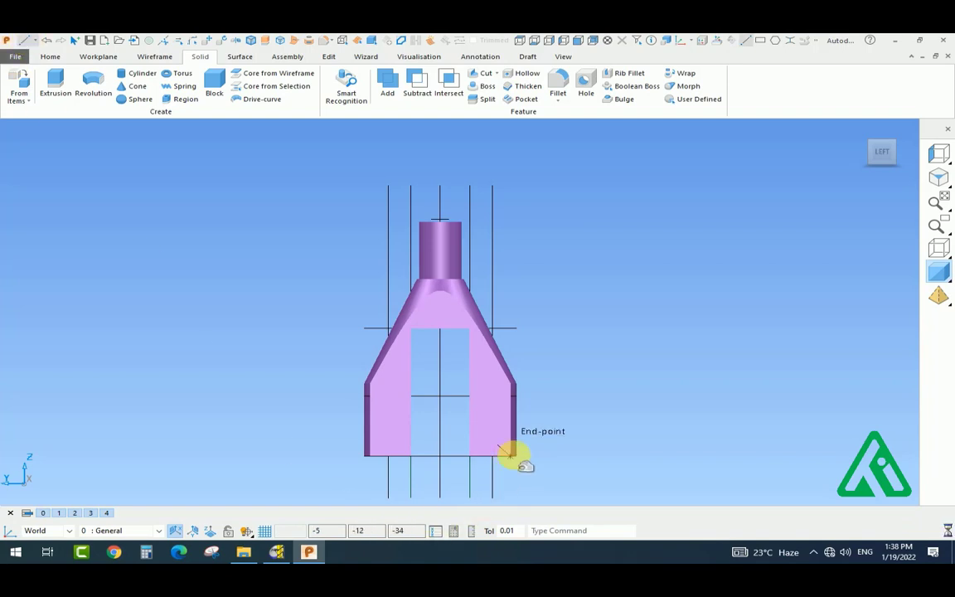
Draw a vertical line along the outer edge of the -Y prong's flat face and offset it inward by 1.6
key(Return)
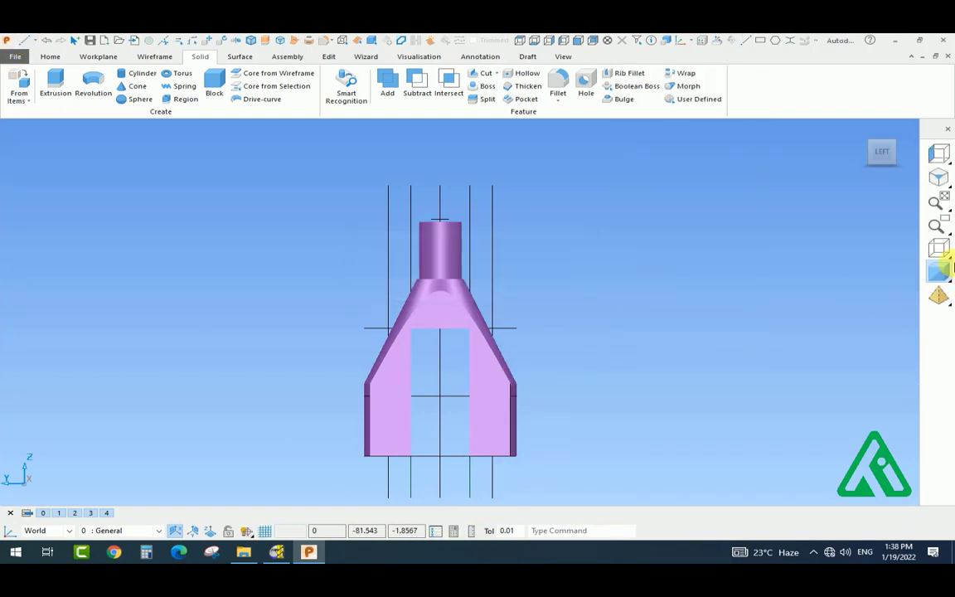
click(938, 247)
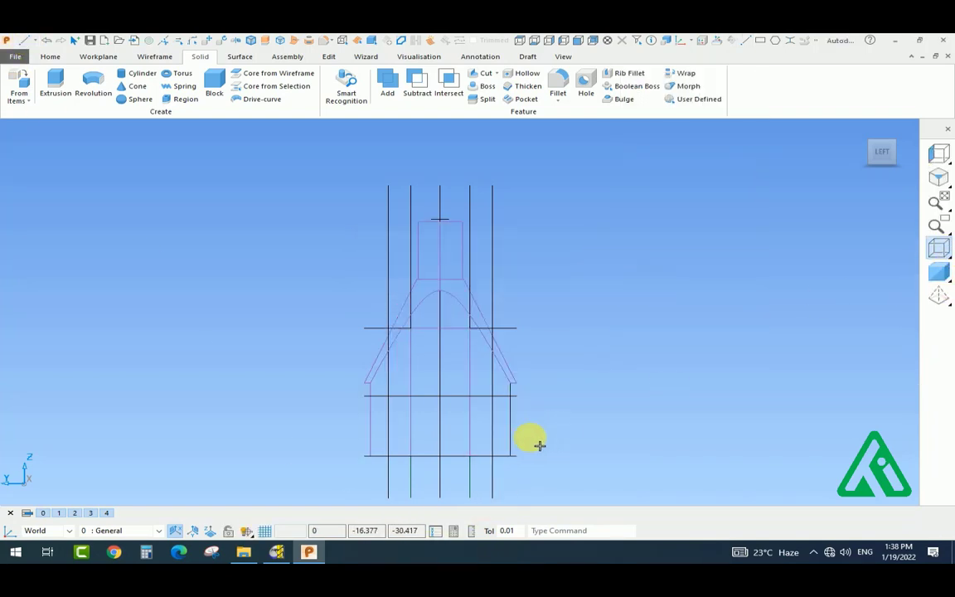
click(251, 40)
click(510, 420)
double_click(263, 159)
text(1.5)
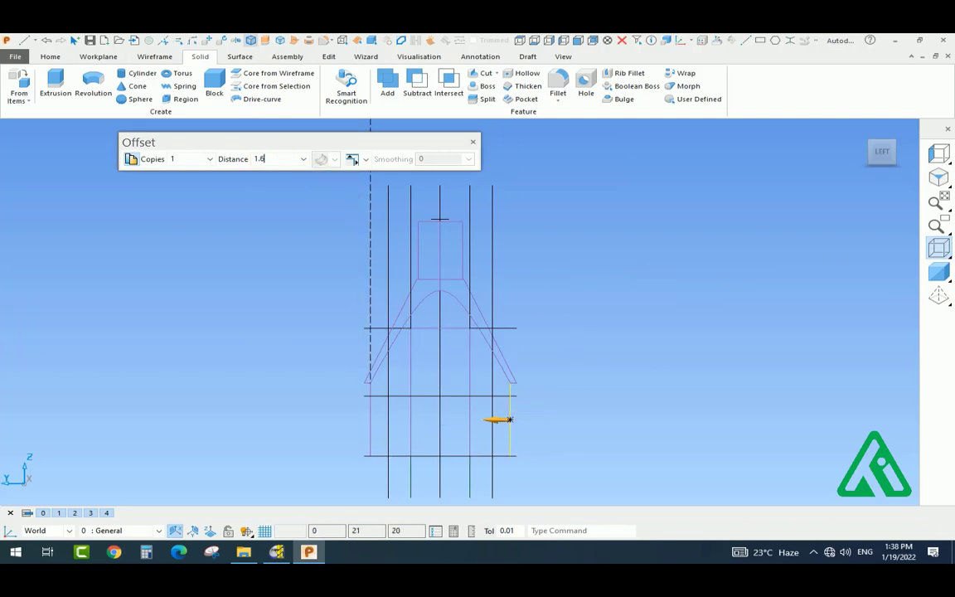
key(Return)
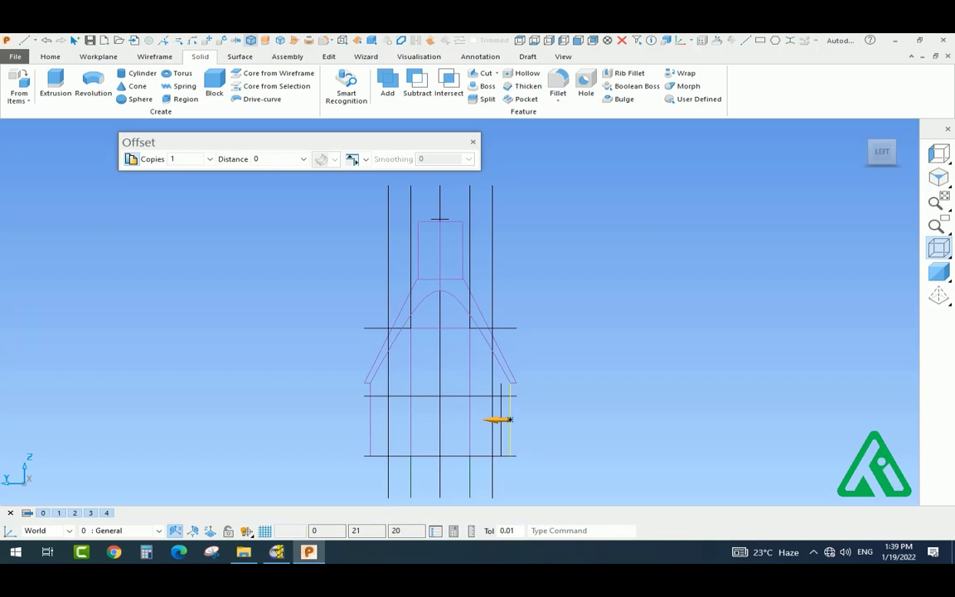
click(472, 142)
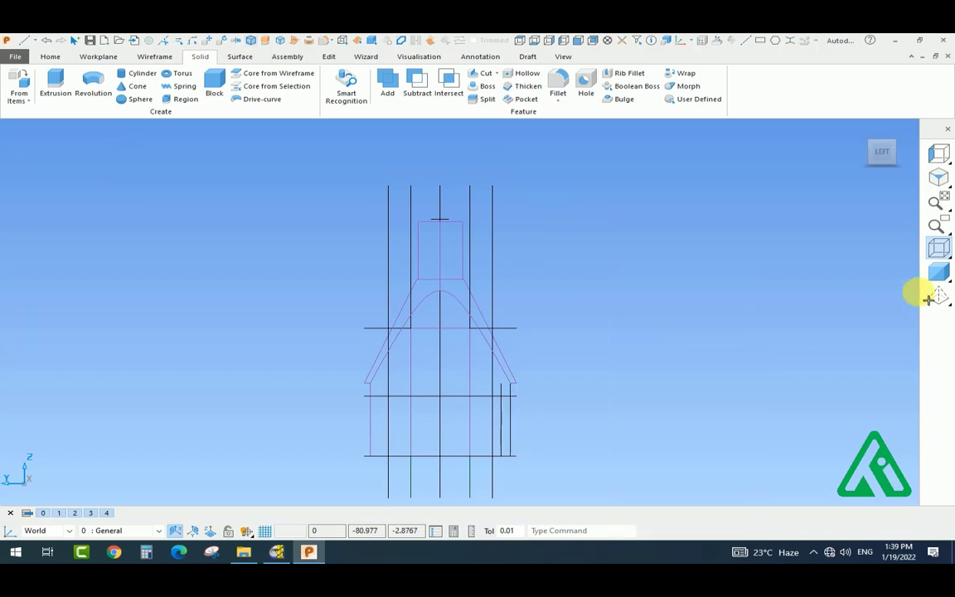
Place a full circle on the -Y prong, centred where the 1.6 offset line crosses the horizontal line
click(937, 271)
scroll(539, 447, up, 3)
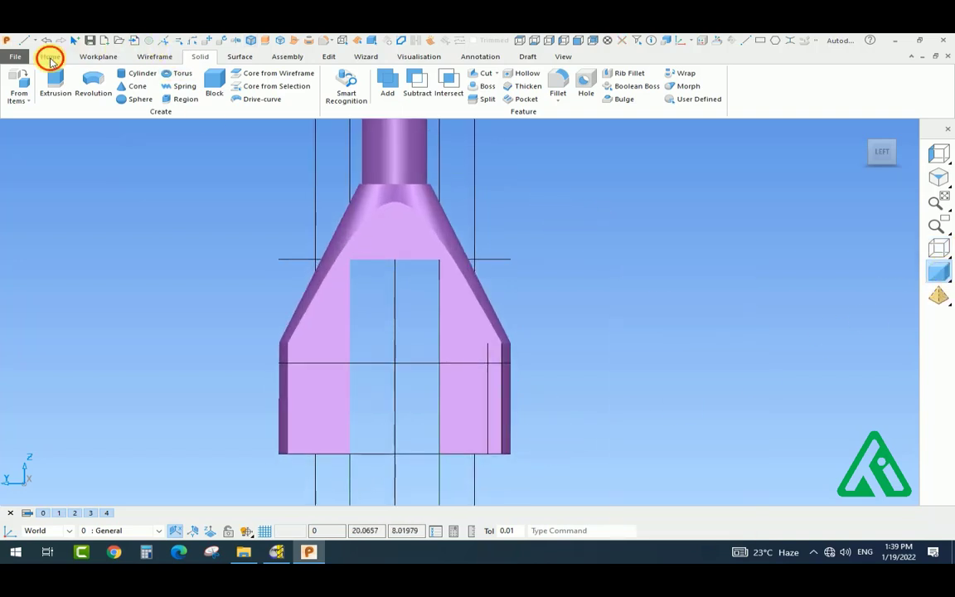
click(50, 56)
click(154, 56)
click(46, 85)
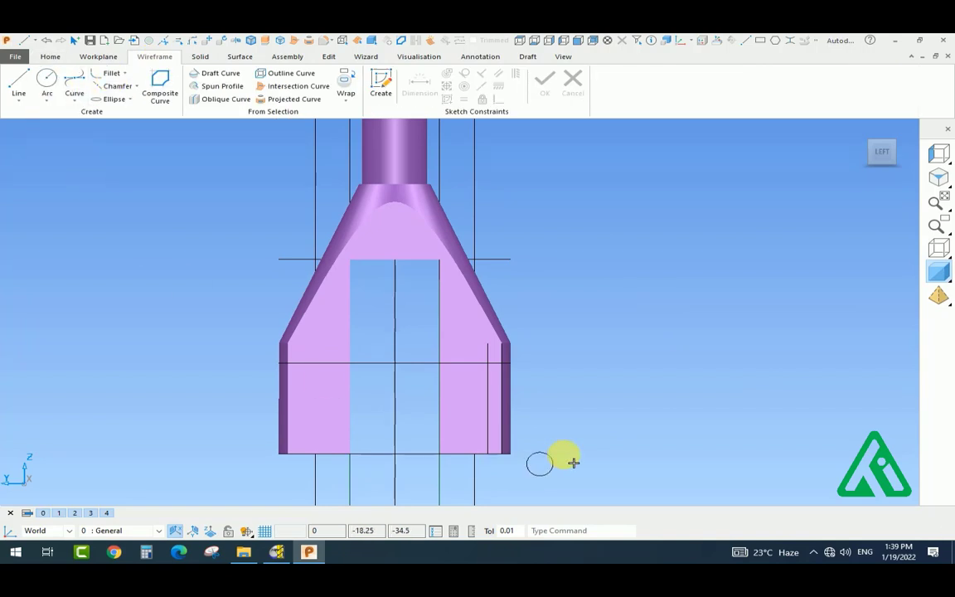
scroll(530, 412, up, 3)
scroll(530, 412, up, 1)
click(938, 248)
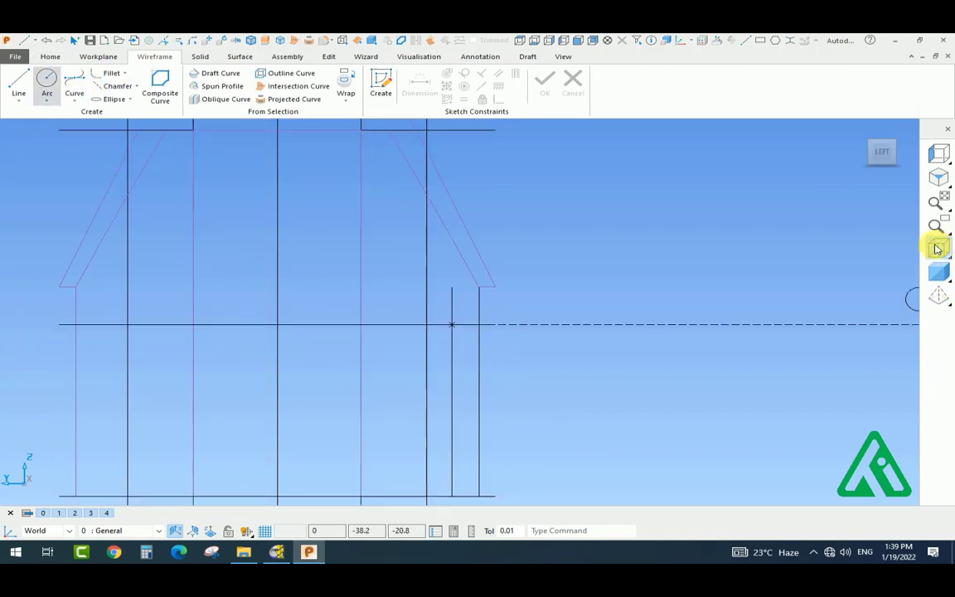
click(460, 332)
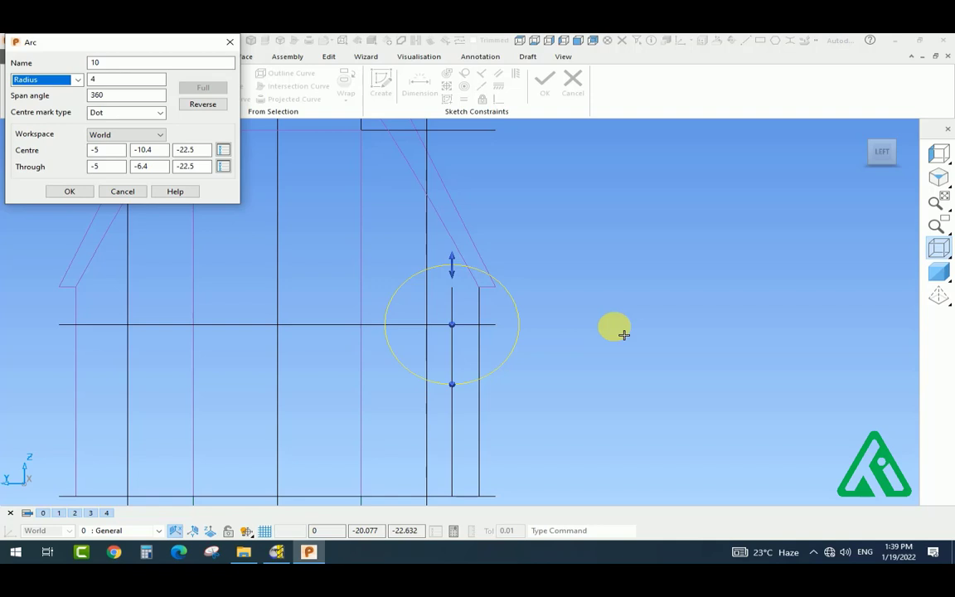
Define the circle by diameter instead of radius and set the diameter to 3
click(77, 80)
click(70, 91)
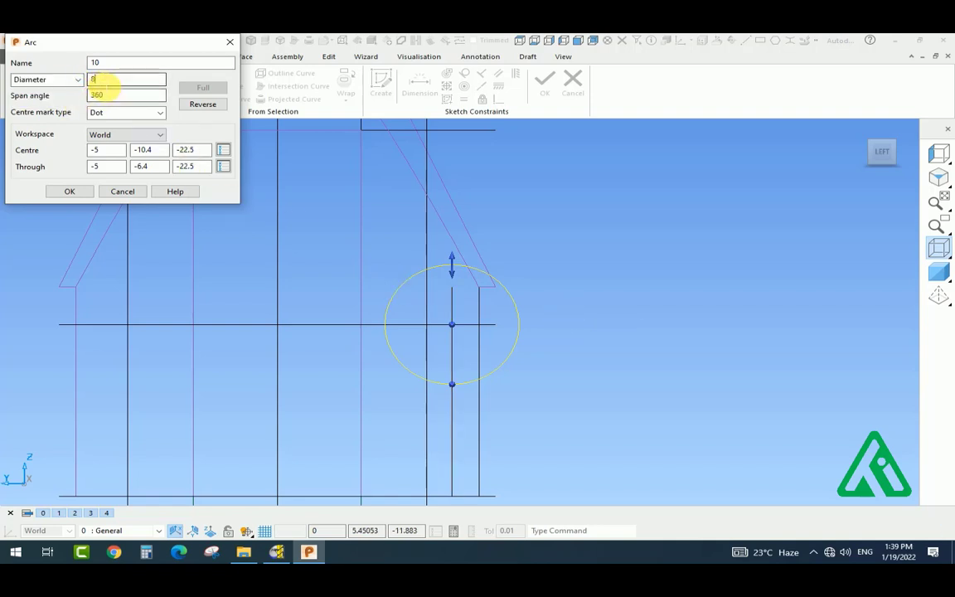
key(BackSpace)
text(3)
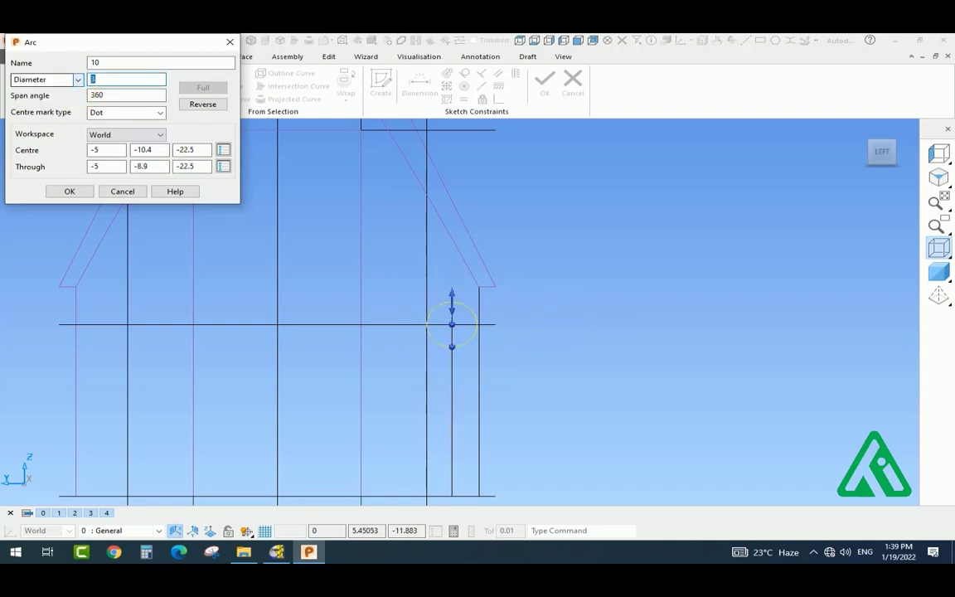
click(70, 190)
right_click(609, 273)
Move the circle 1.5 in Y toward the fork's axis, centring it on the vertical line through the -Y prong
click(939, 271)
click(792, 271)
scroll(571, 396, up, 3)
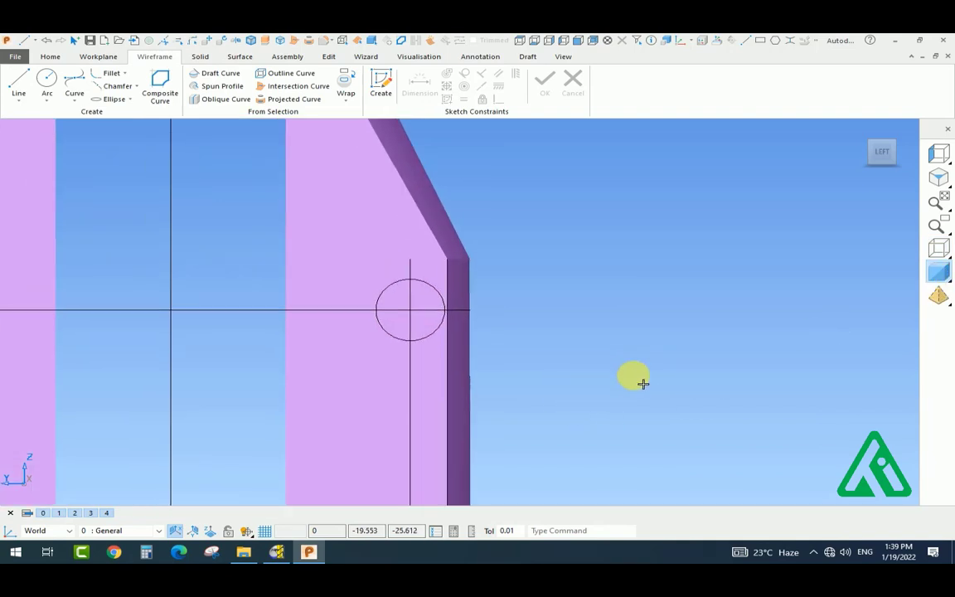
click(939, 247)
click(571, 335)
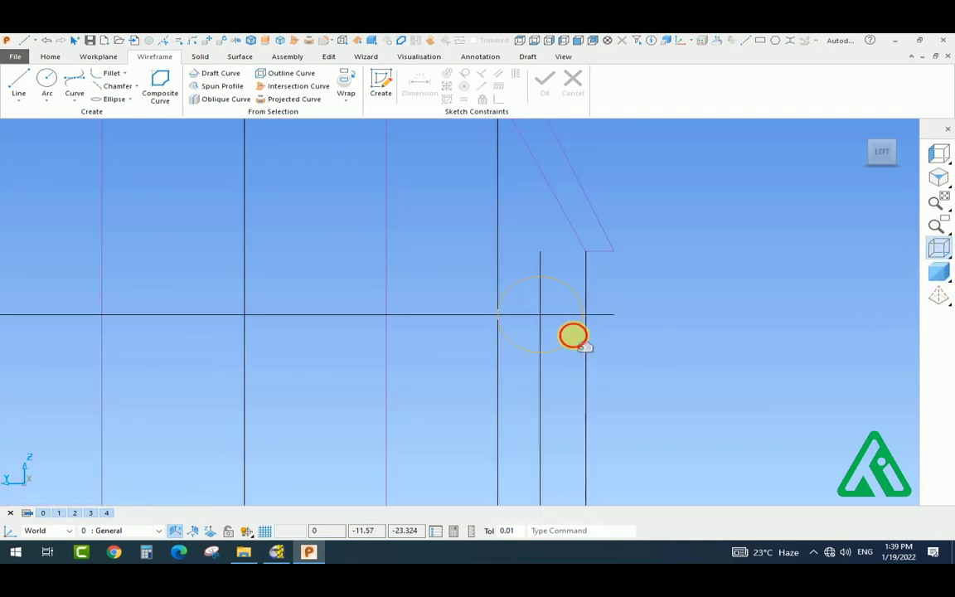
click(207, 41)
drag(377, 160, 350, 164)
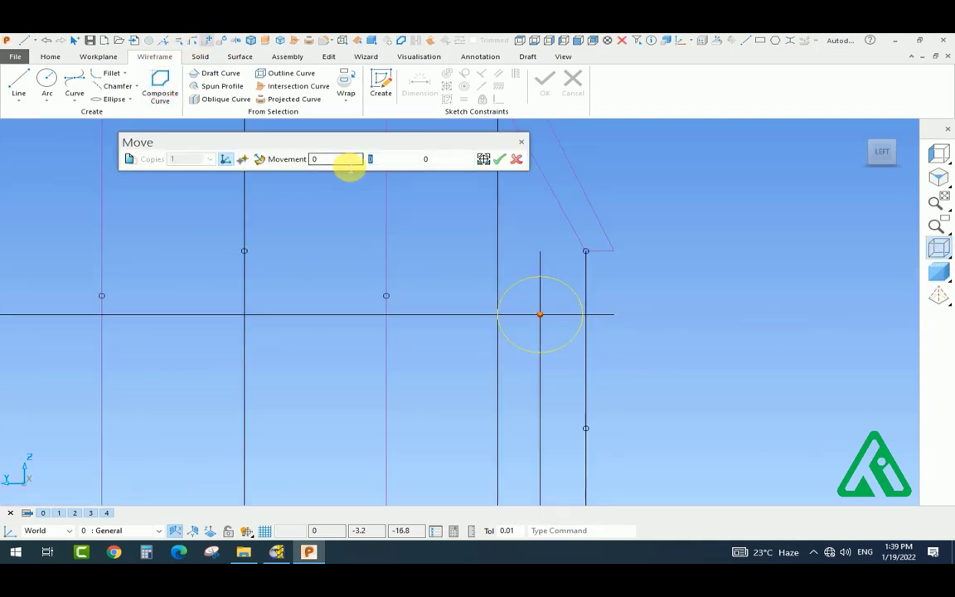
text(1.5)
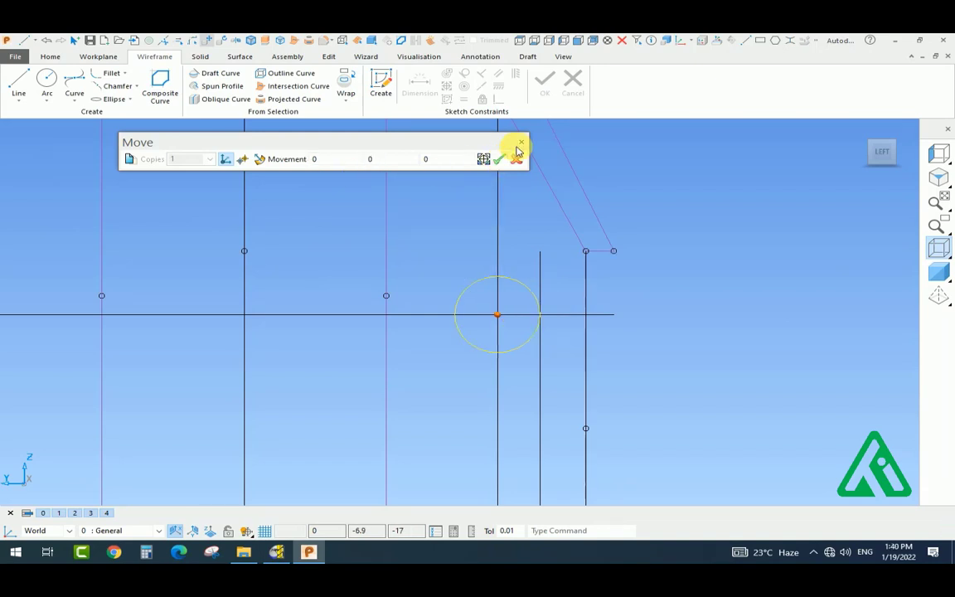
click(498, 158)
Offset the small circle outward to add a larger concentric circle on the -Y prong's flat face
click(939, 271)
scroll(663, 348, down, 3)
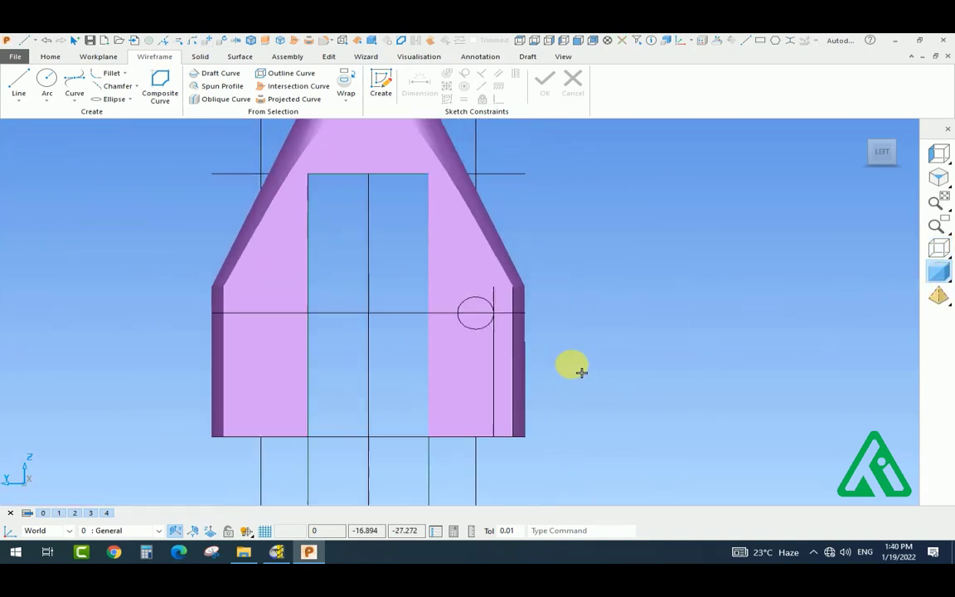
mouse_move(659, 351)
middle_down()
mouse_move(659, 377)
mouse_move(655, 359)
middle_up()
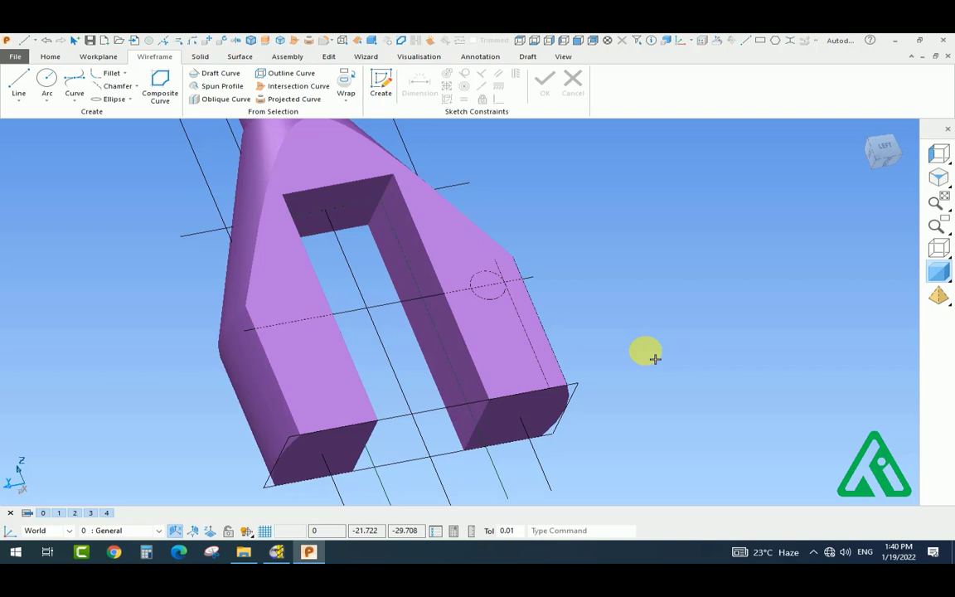
click(477, 280)
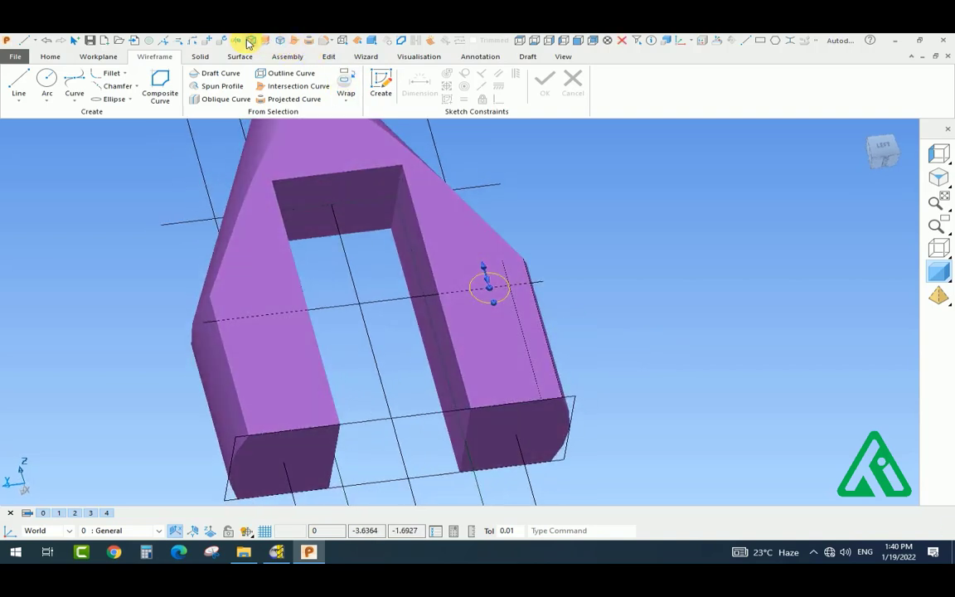
click(249, 42)
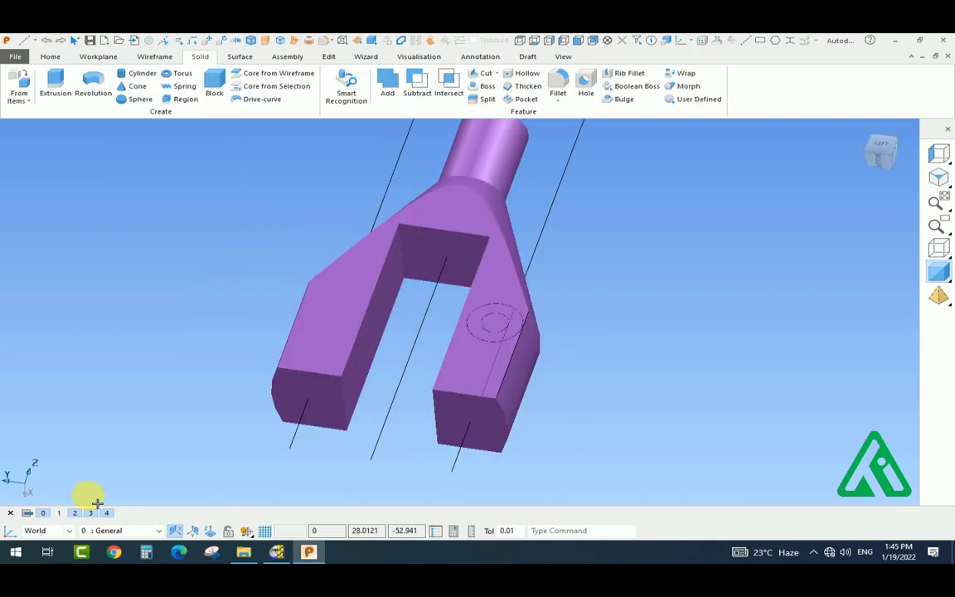
Show level 1 and offset the flat-side line at the prongs' lower end upward to the height of the circles' centre
mouse_move(86, 497)
middle_down()
mouse_move(406, 432)
mouse_move(488, 361)
mouse_move(488, 380)
mouse_move(444, 313)
mouse_move(459, 394)
mouse_move(439, 338)
middle_up()
click(438, 339)
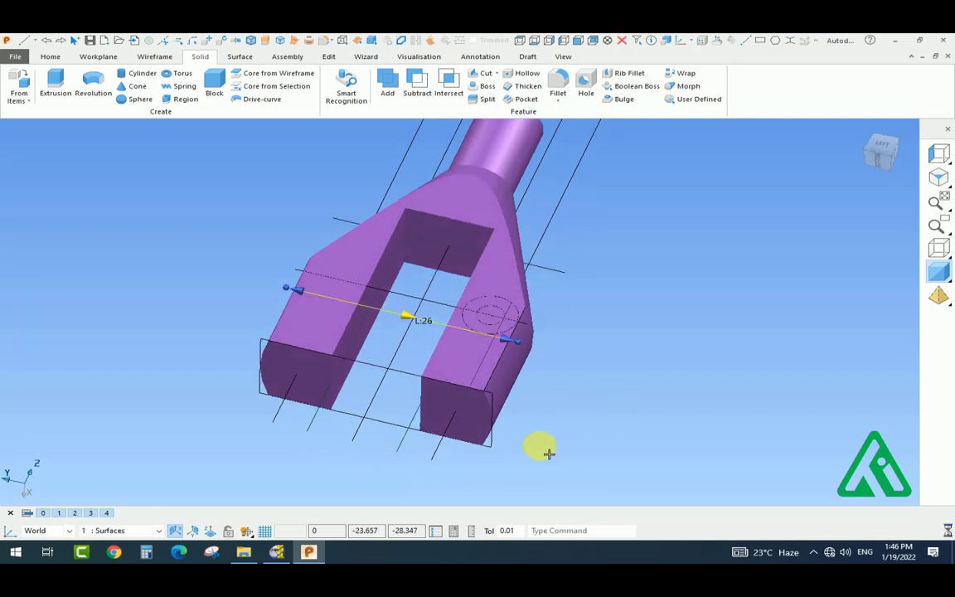
middle_drag(411, 376, 457, 437)
click(251, 40)
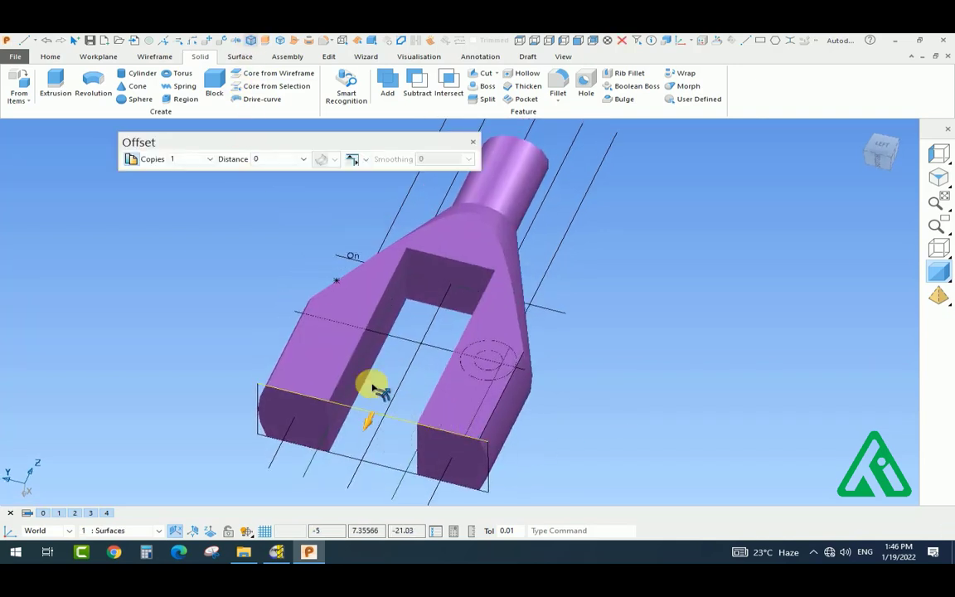
text(1)
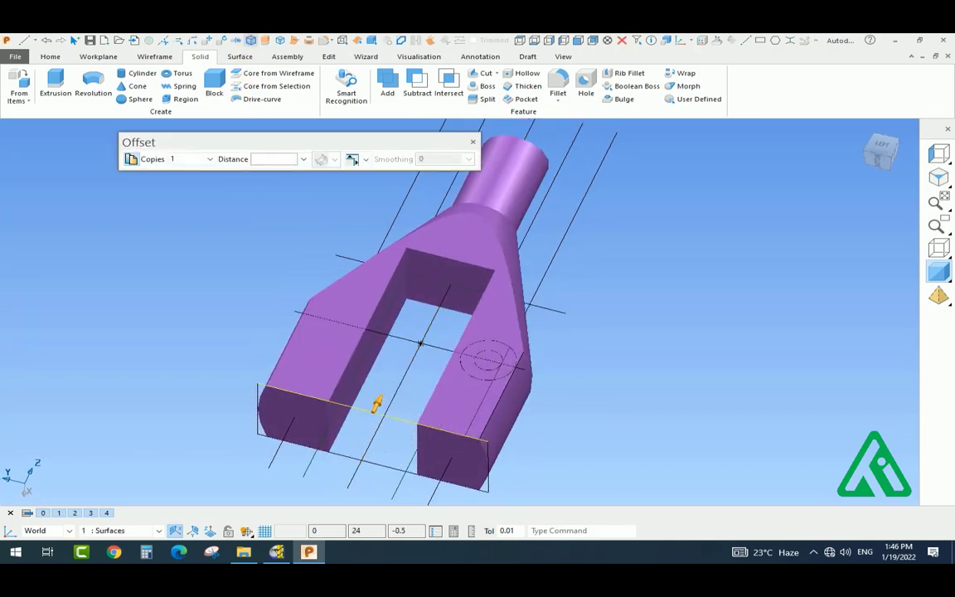
click(473, 142)
Move the new 26 mm line in X from the flat side onto the fork's mid-plane
click(452, 325)
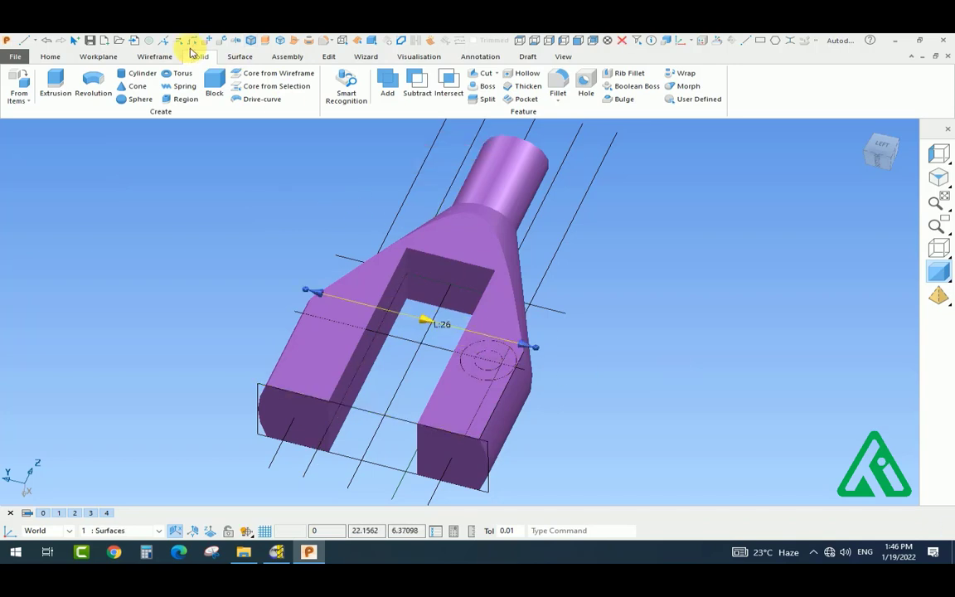
click(207, 40)
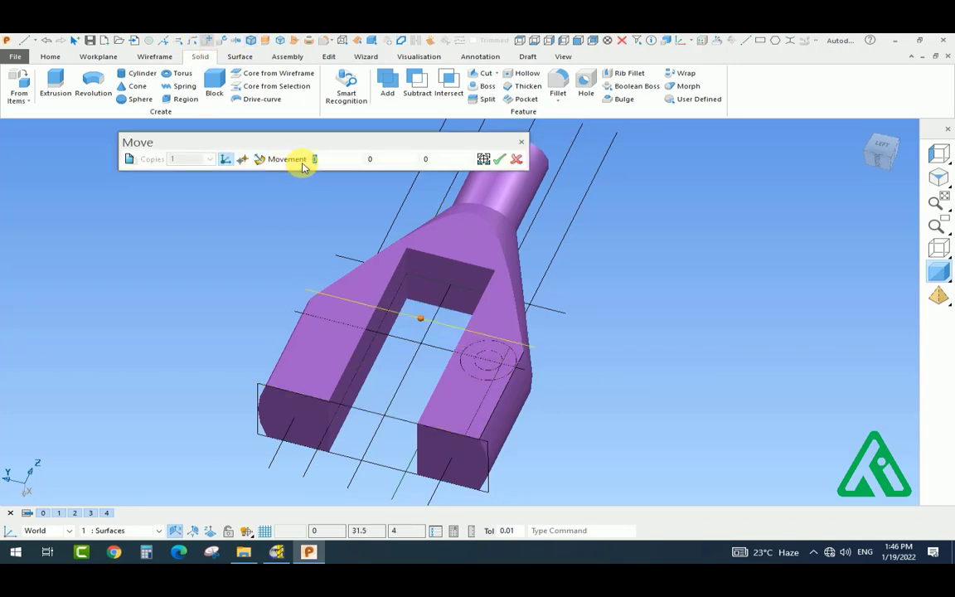
click(420, 319)
click(499, 158)
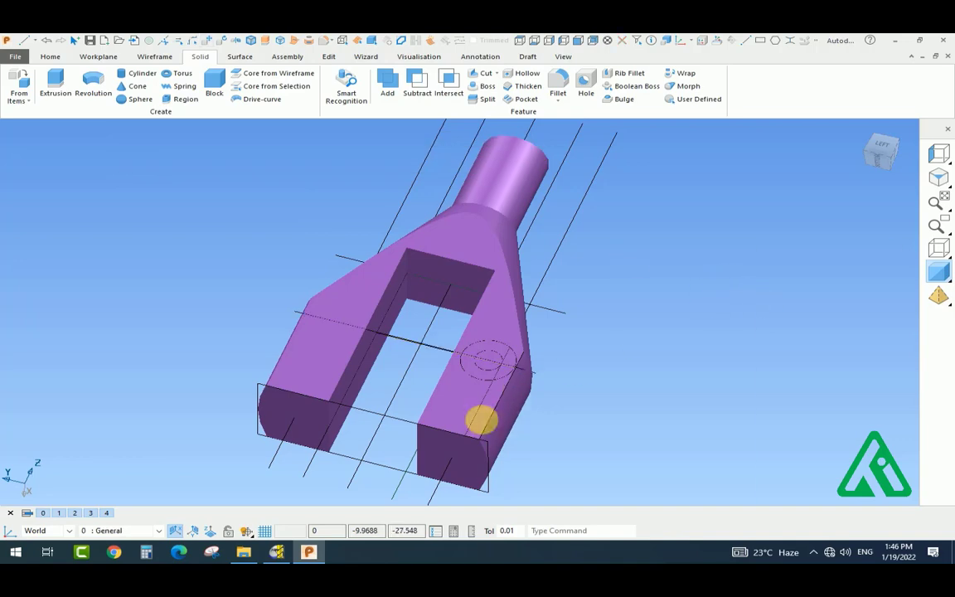
Isolate the 26 mm line and the two vertical lines it crosses, and create a U-shaped composite curve along their lower portions
middle_drag(480, 420, 425, 409)
click(435, 323)
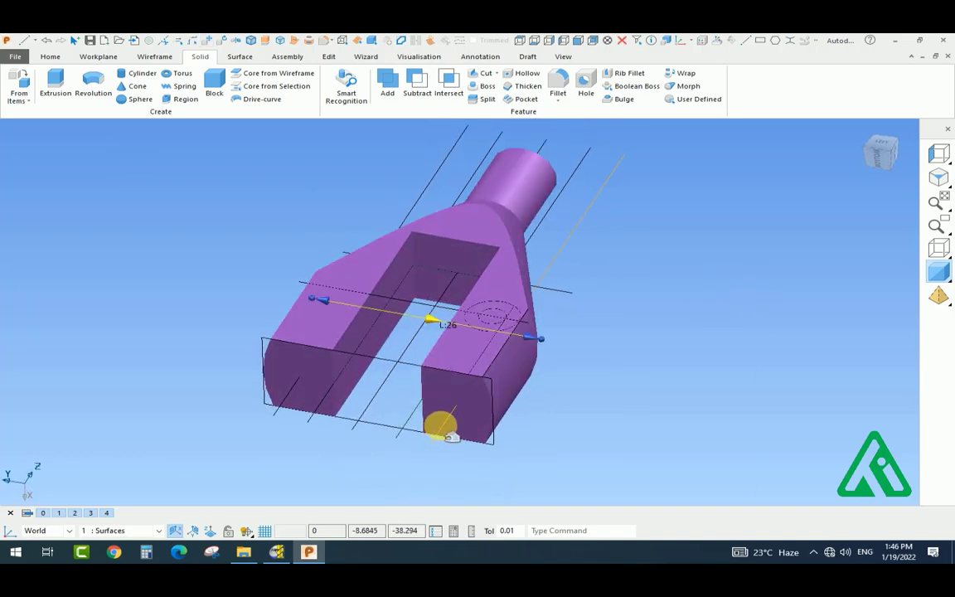
key(ctrl+k)
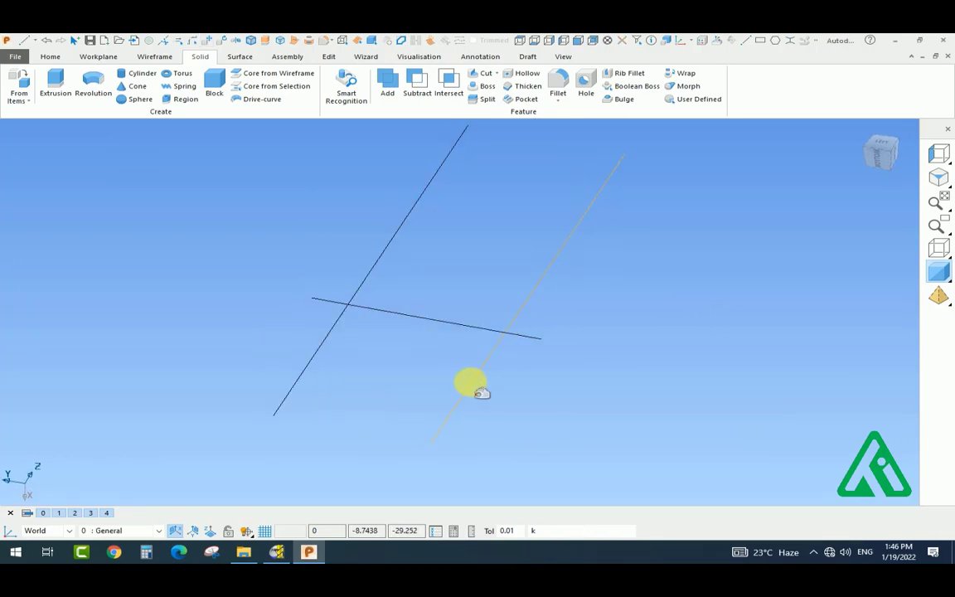
key(ctrl+h)
click(489, 332)
click(494, 351)
click(337, 322)
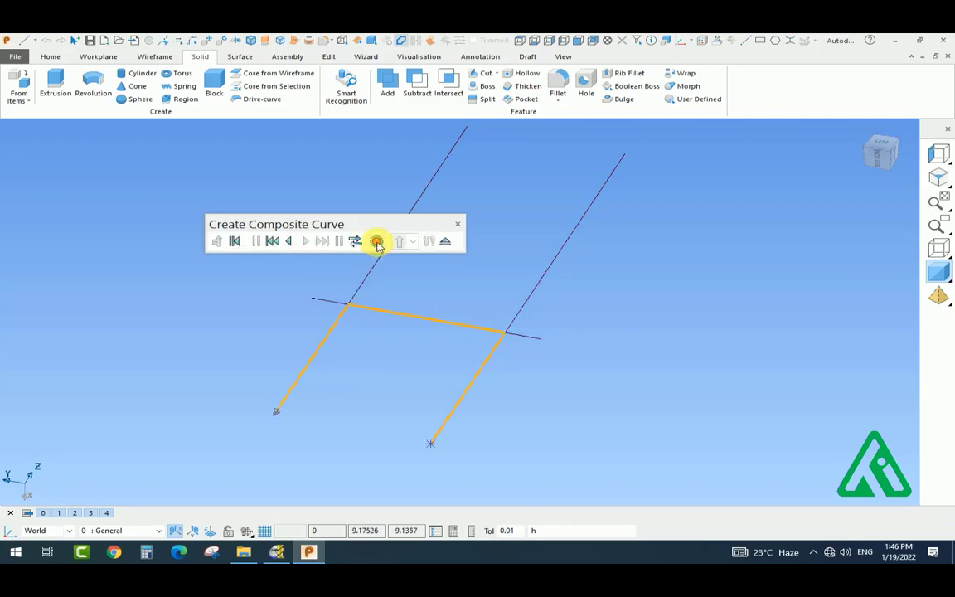
click(444, 241)
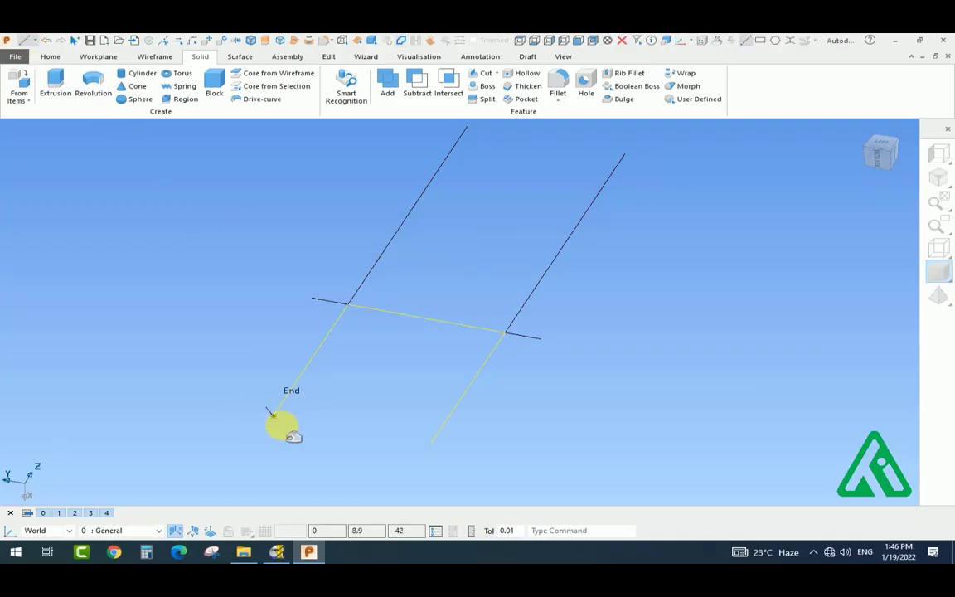
Draw a line joining the two open lower ends of the U-shaped curve
click(278, 419)
click(433, 444)
right_click(514, 457)
key(Escape)
Create a closed composite curve around the rectangle on the mid-plane and bring the hidden fork and construction geometry back into view
key(ctrl+h)
click(464, 399)
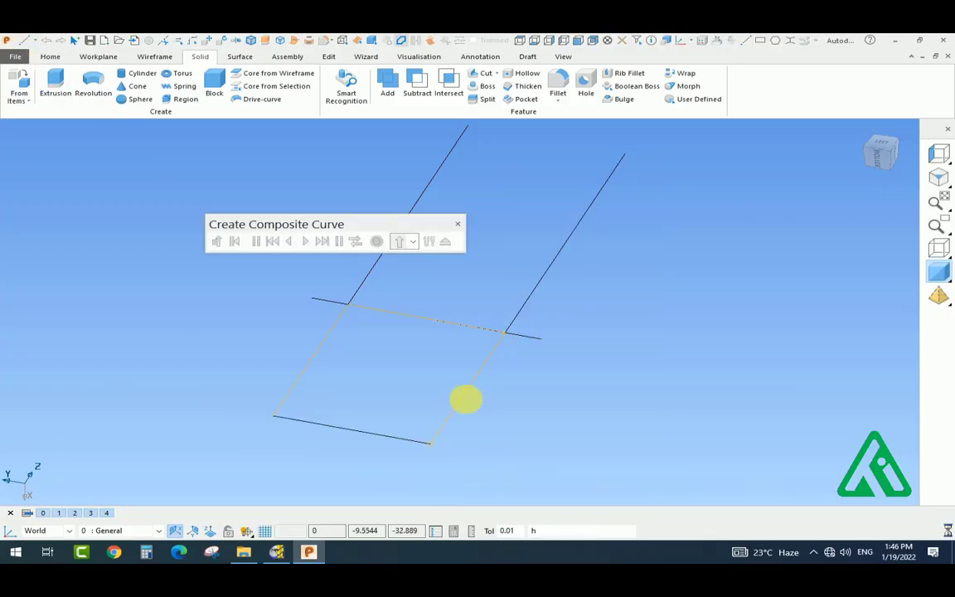
click(548, 294)
click(462, 326)
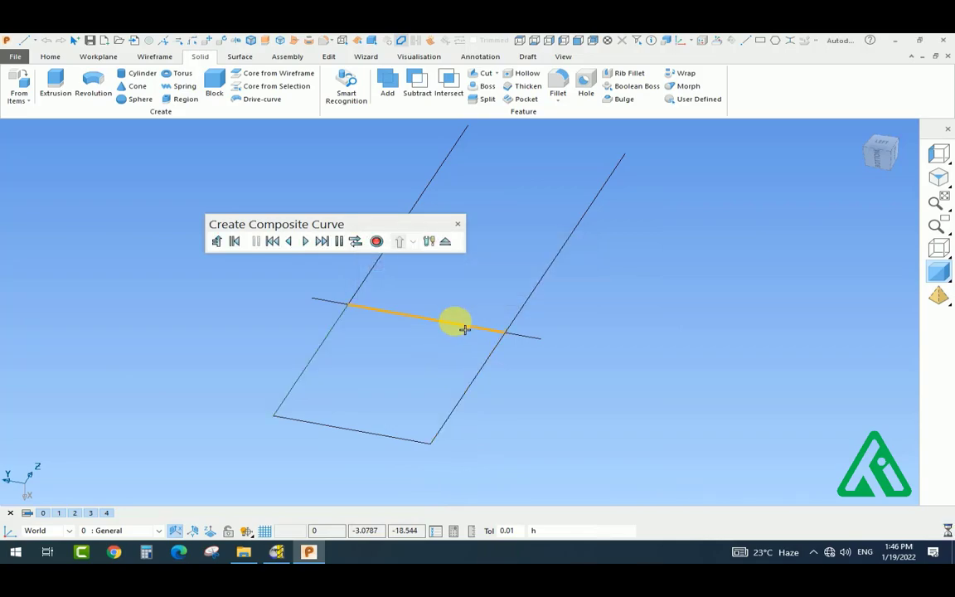
click(495, 358)
click(297, 401)
click(377, 241)
click(445, 241)
key(ctrl+z)
key(ctrl+z)
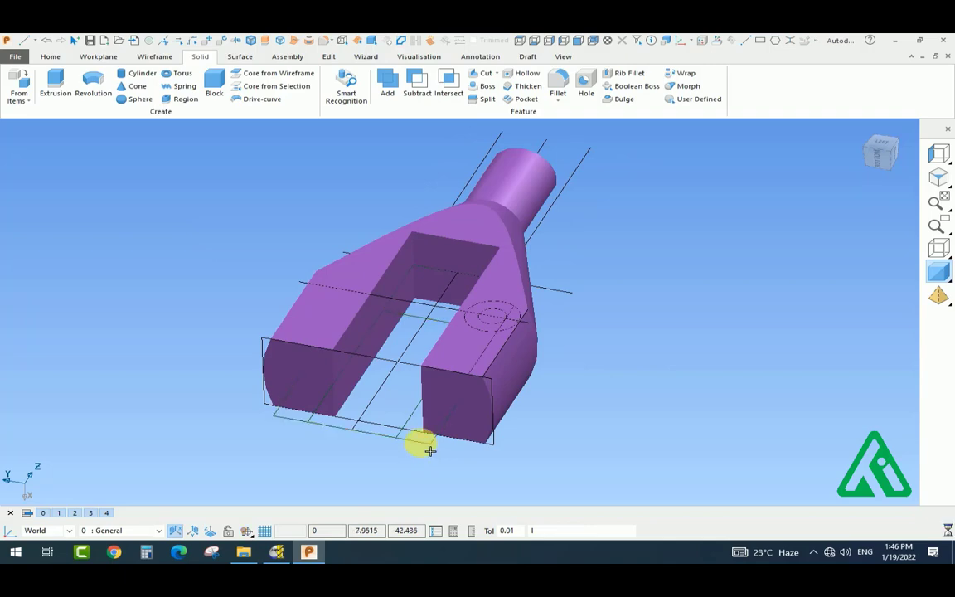
Cut the closed rectangle out of the prongs' inner sides with a blind cut of depth 8 to both sides of the mid-plane
click(430, 448)
click(483, 74)
click(86, 98)
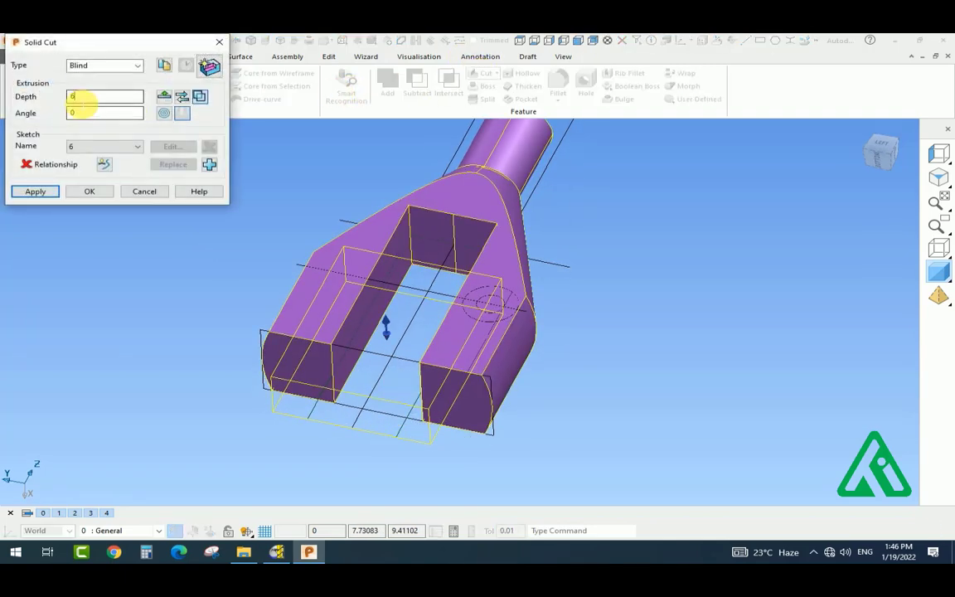
drag(83, 98, 69, 100)
text(8)
click(165, 98)
click(88, 191)
right_click(223, 218)
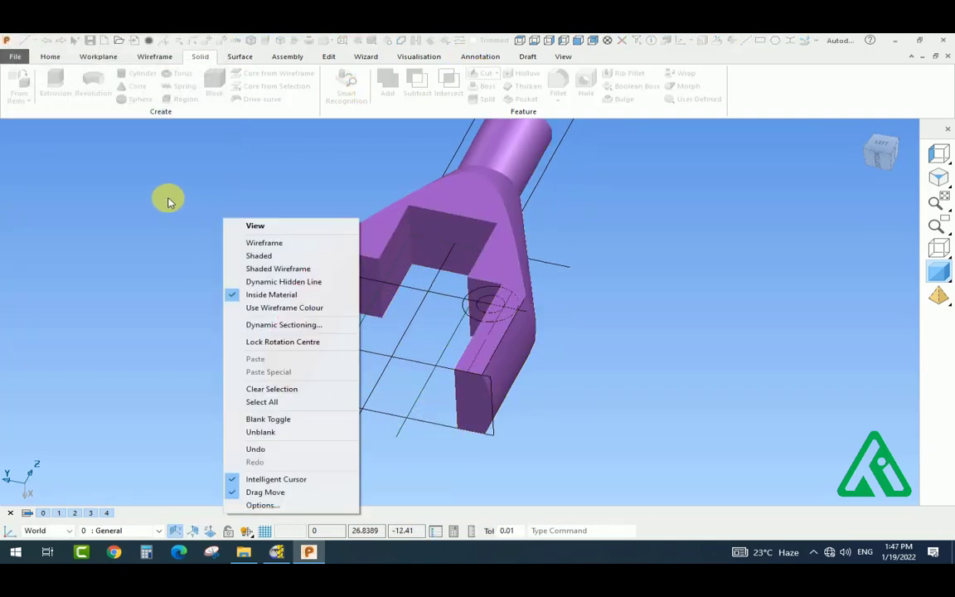
Extrude the larger concentric circle on the -Y prong with a length of 10 to form a cylindrical boss
middle_drag(167, 201, 553, 303)
click(60, 85)
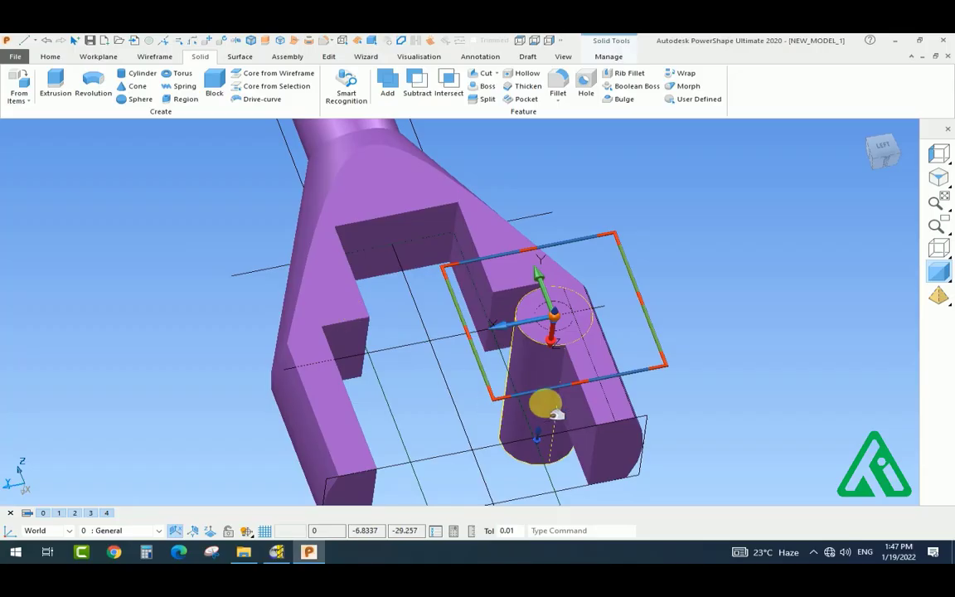
double_click(535, 366)
drag(171, 223, 114, 233)
text(10)
click(96, 333)
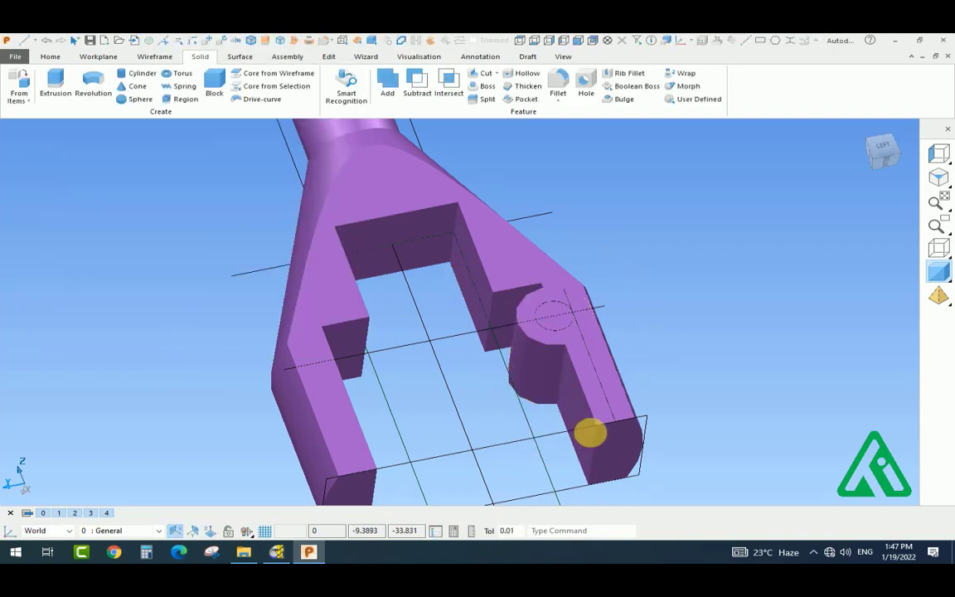
Try to extrude the 10 mm line joining the ends of the two slanted lines at the boss
middle_drag(590, 433, 504, 362)
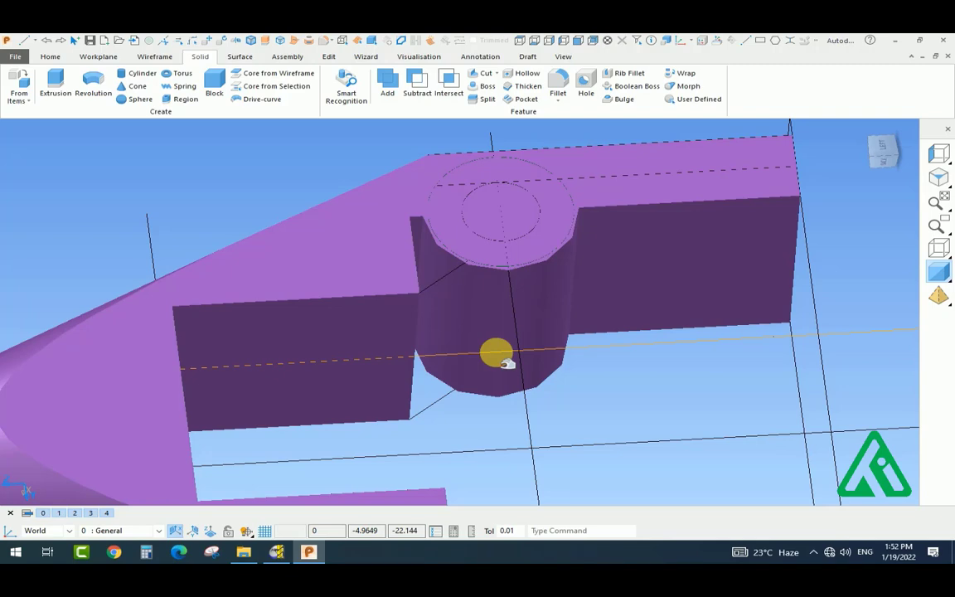
scroll(454, 276, up, 3)
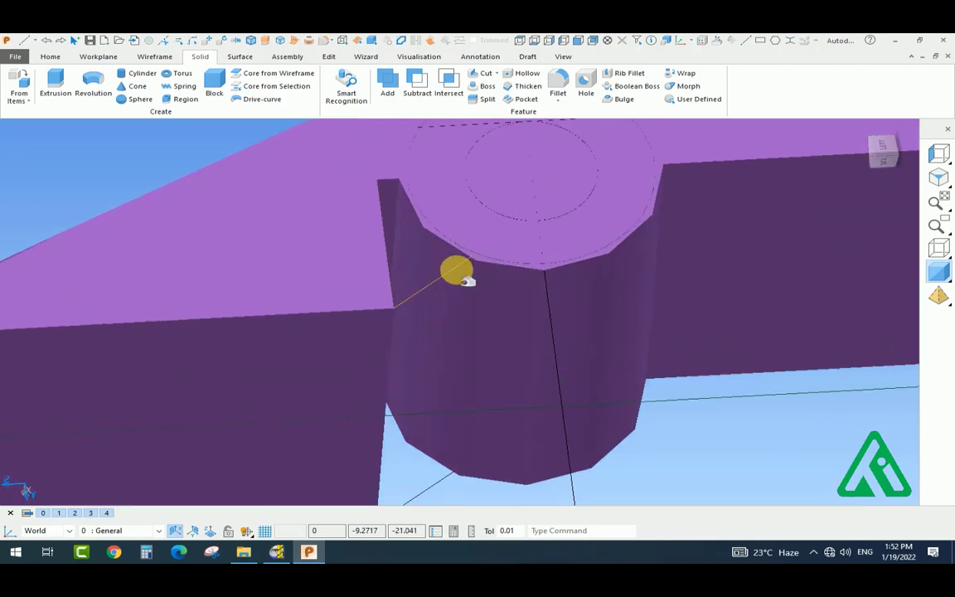
click(938, 248)
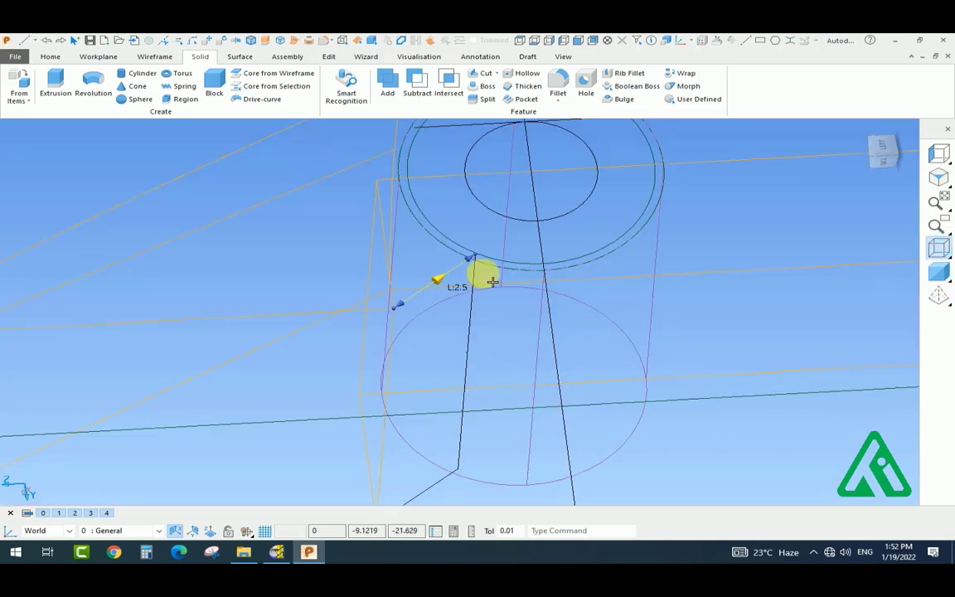
scroll(483, 323, down, 3)
middle_drag(560, 345, 537, 325)
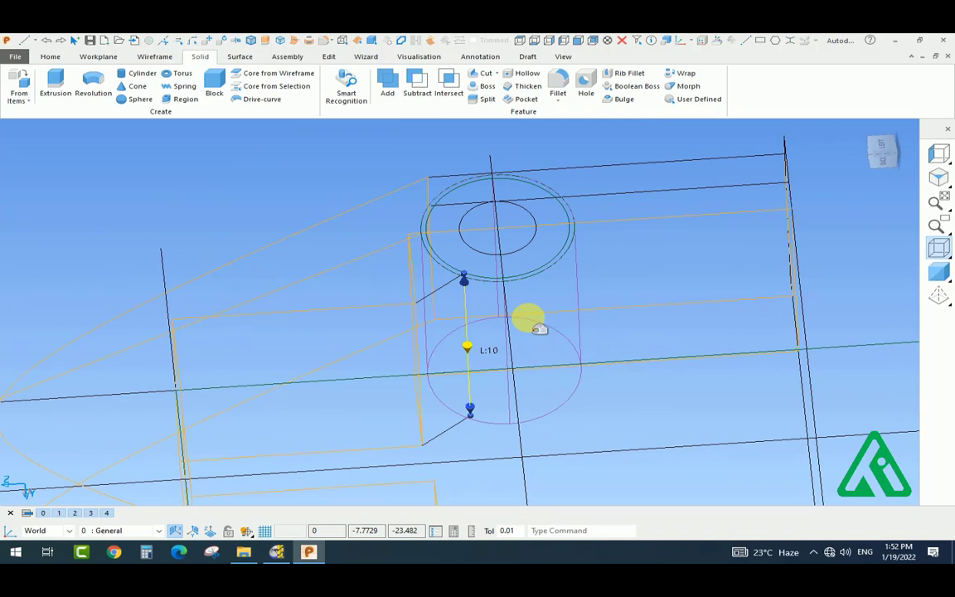
click(55, 79)
click(559, 298)
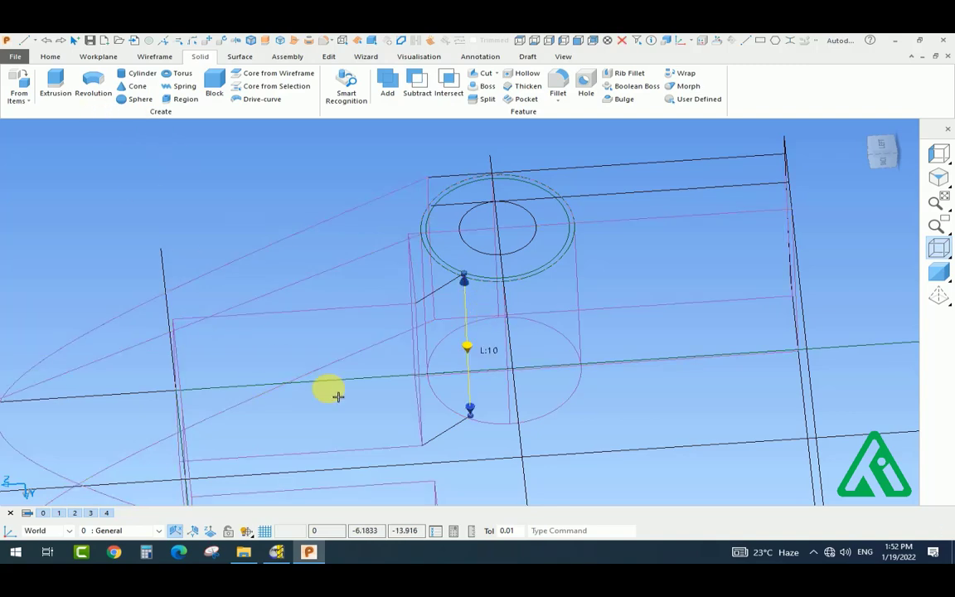
With Z as the principal plane, extrude the 10 mm line at the slanted lines' ends by a length of -1.5
scroll(365, 467, down, 2)
mouse_move(465, 249)
middle_down()
mouse_move(495, 305)
mouse_move(494, 335)
mouse_move(437, 340)
mouse_move(397, 329)
middle_up()
text(z)
click(937, 272)
click(938, 247)
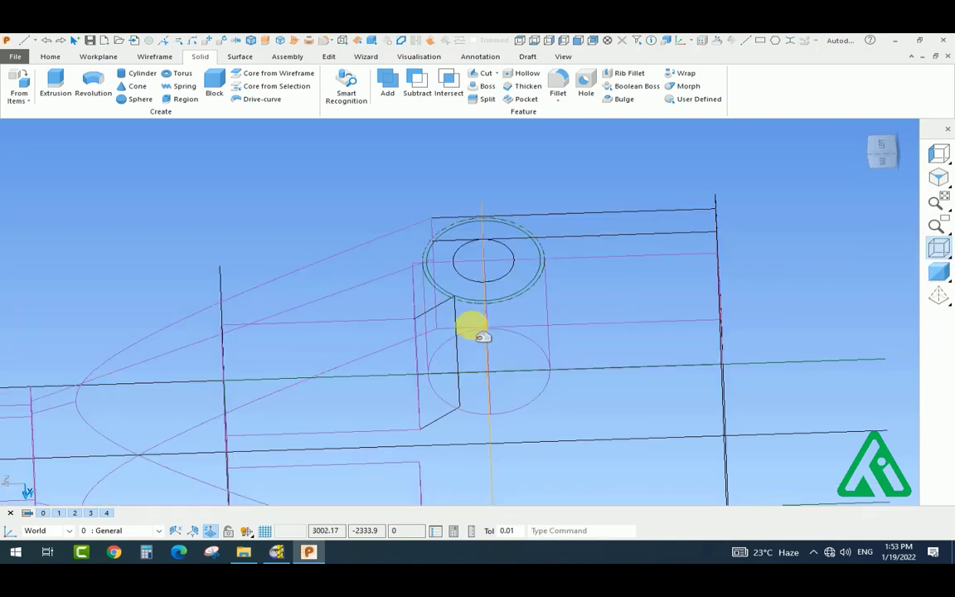
click(478, 331)
click(937, 272)
mouse_move(571, 398)
middle_down()
mouse_move(559, 351)
mouse_move(242, 515)
middle_up()
click(56, 89)
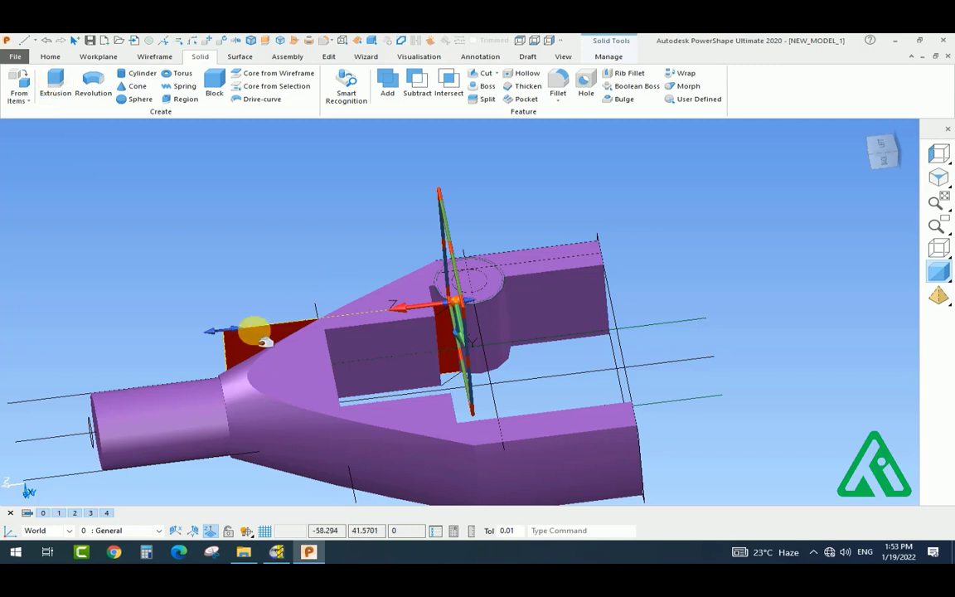
key(Tab)
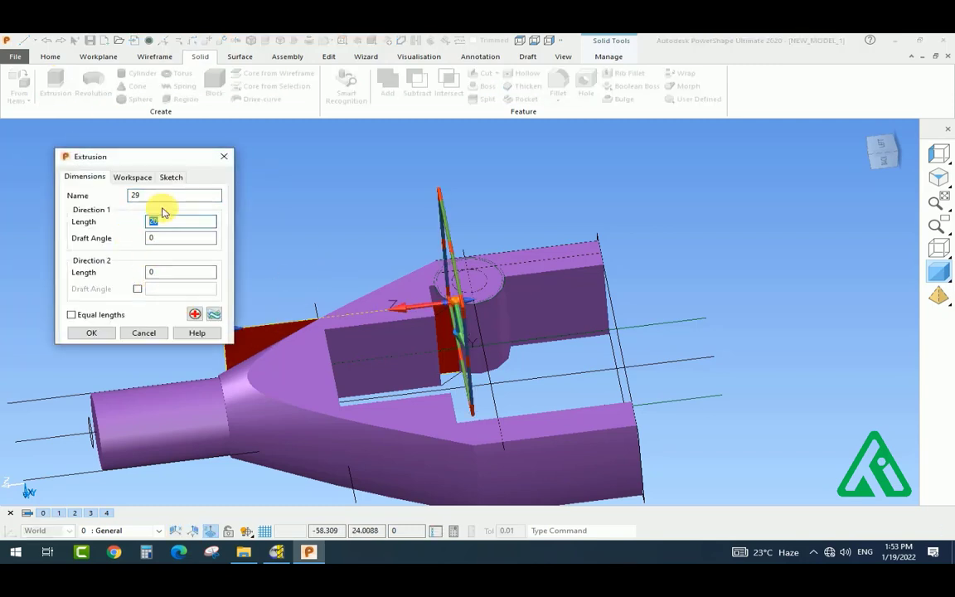
text(-15)
key(Return)
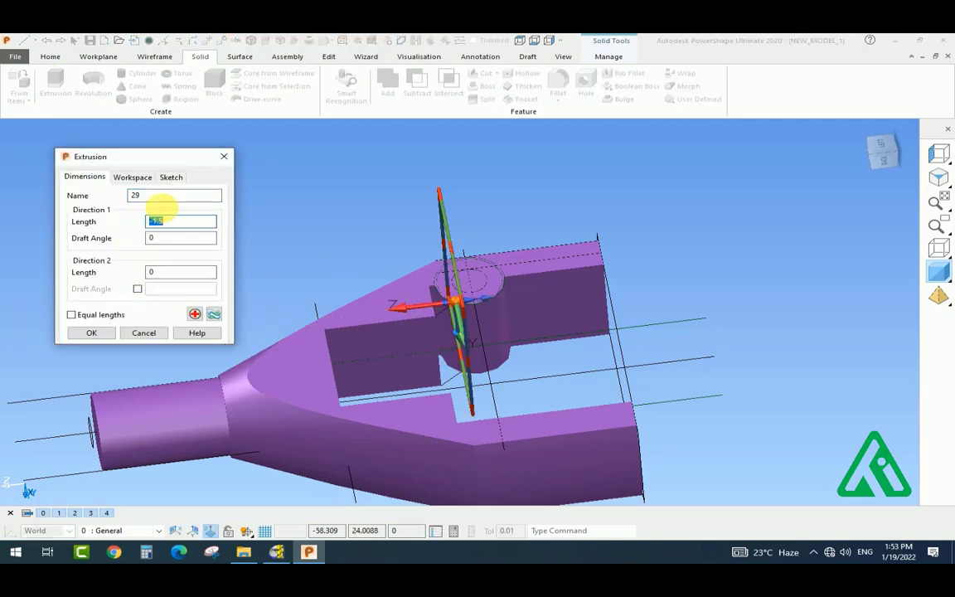
click(95, 335)
Examine the gap between the boss and the stepped slot wall in wireframe and shaded display
click(939, 247)
scroll(473, 315, up, 5)
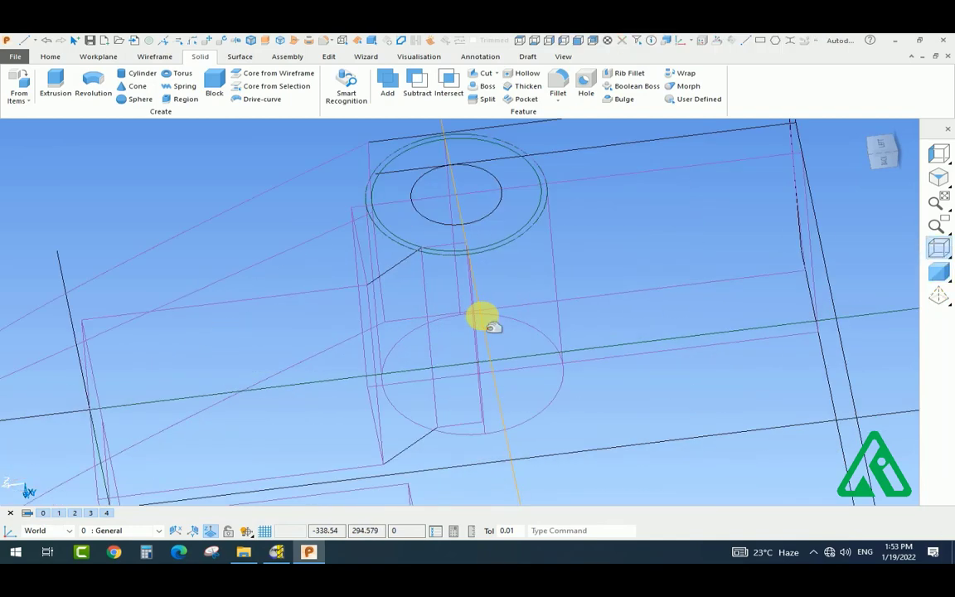
right_drag(492, 328, 404, 336)
click(939, 272)
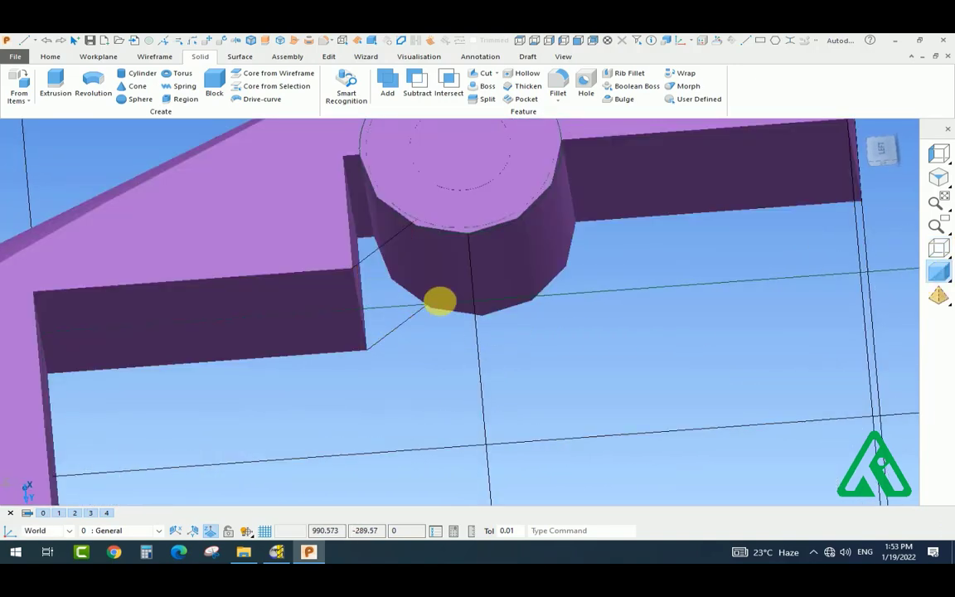
mouse_move(411, 295)
right_down()
mouse_move(405, 272)
mouse_move(414, 281)
right_up()
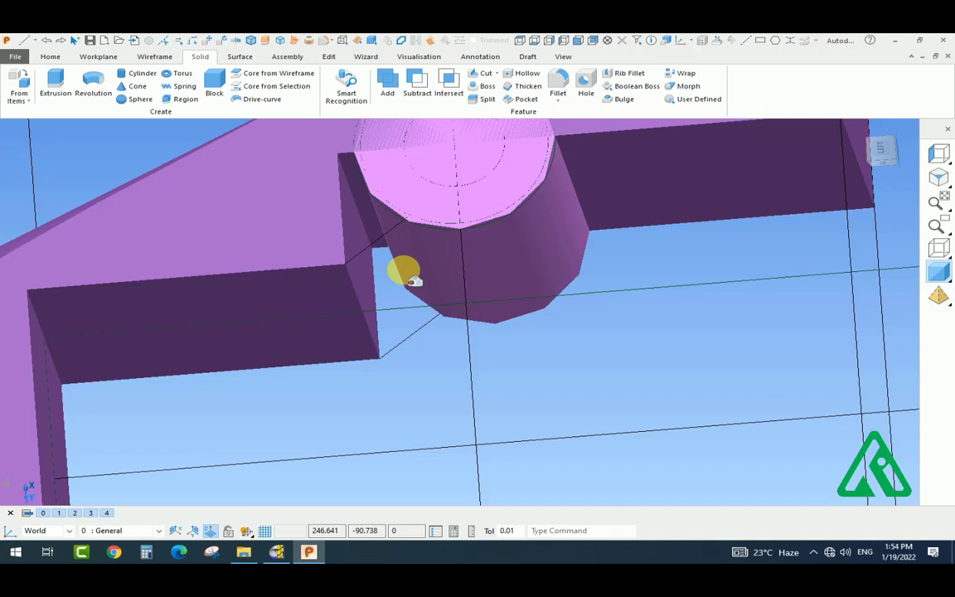
middle_drag(412, 281, 462, 213)
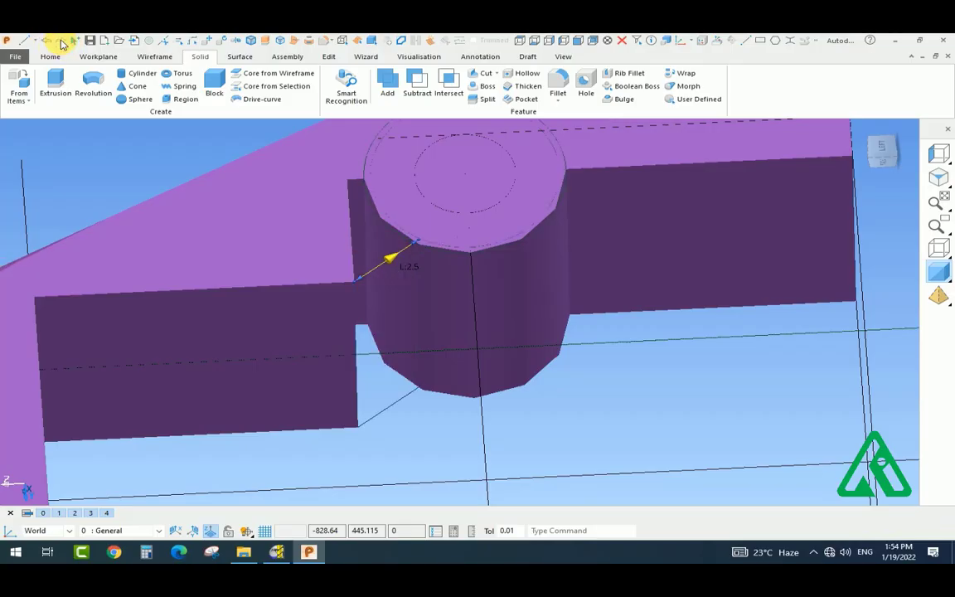
middle_drag(615, 382, 454, 348)
scroll(473, 327, up, 3)
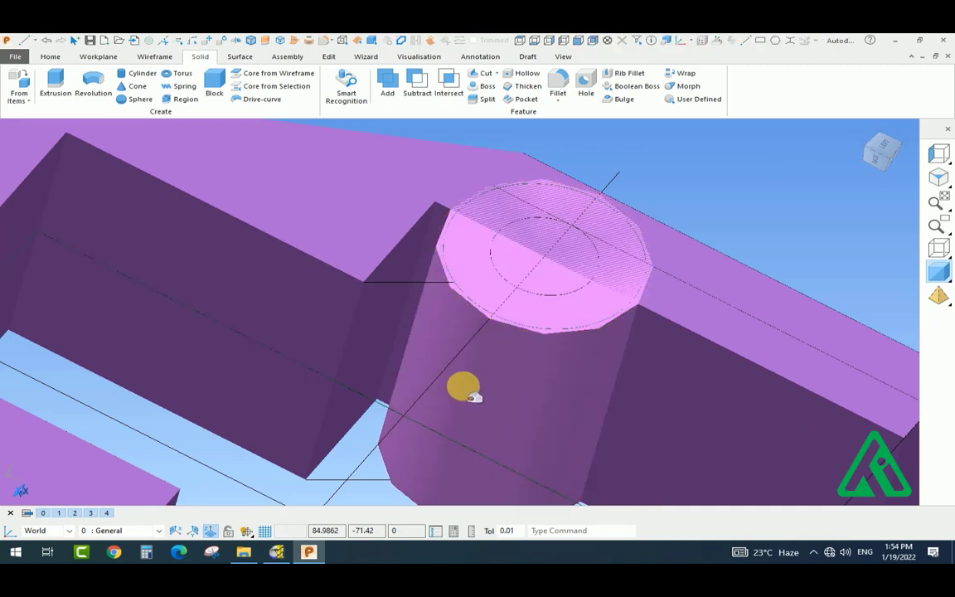
alt+click(422, 294)
shift+middle_drag(422, 294, 445, 377)
key(Escape)
alt+click(447, 376)
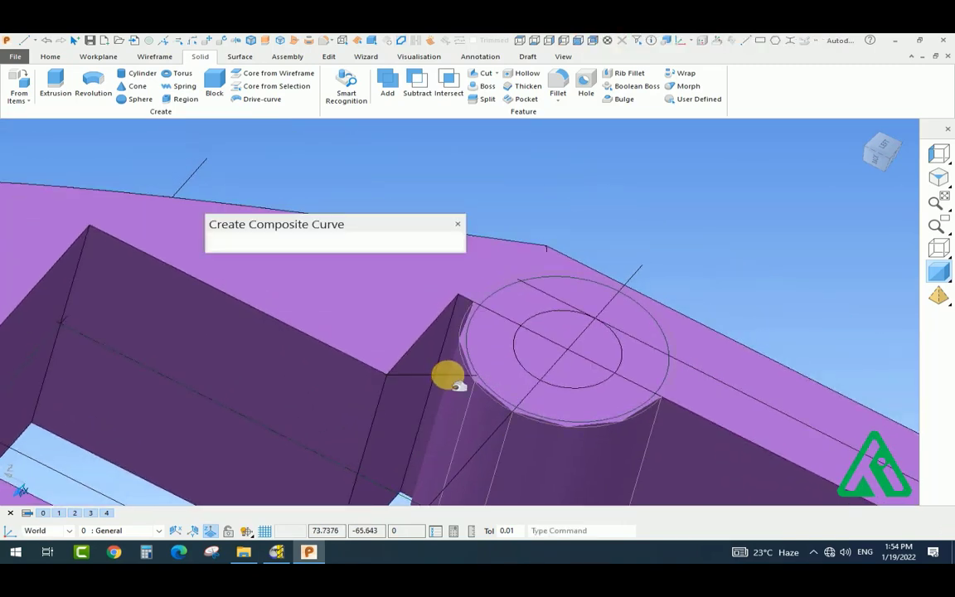
scroll(489, 385, up, 5)
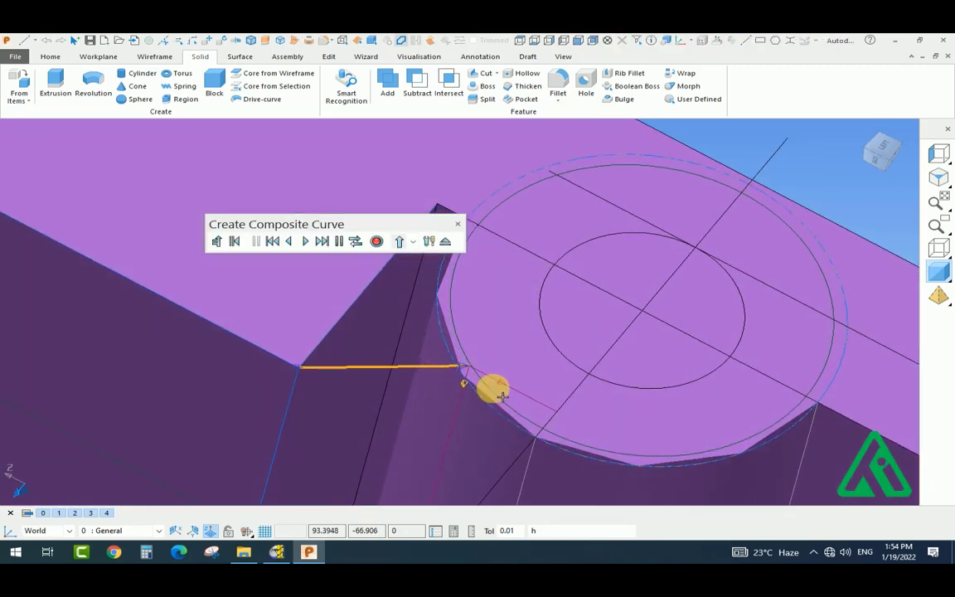
key(Escape)
Extend the upper slanted line onto the larger circle and create a closed composite curve around the triangular gap beside the boss
click(940, 249)
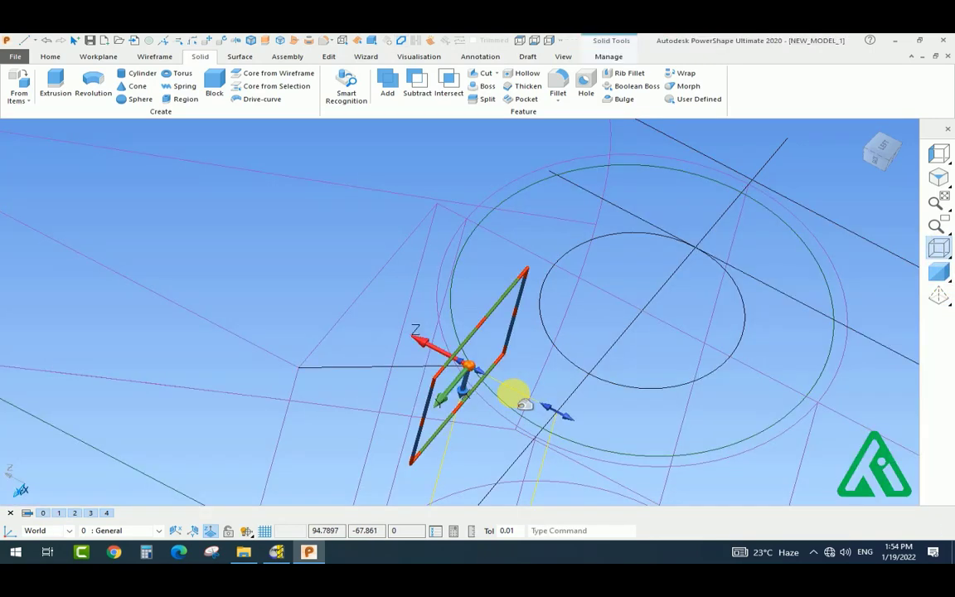
drag(474, 364, 481, 373)
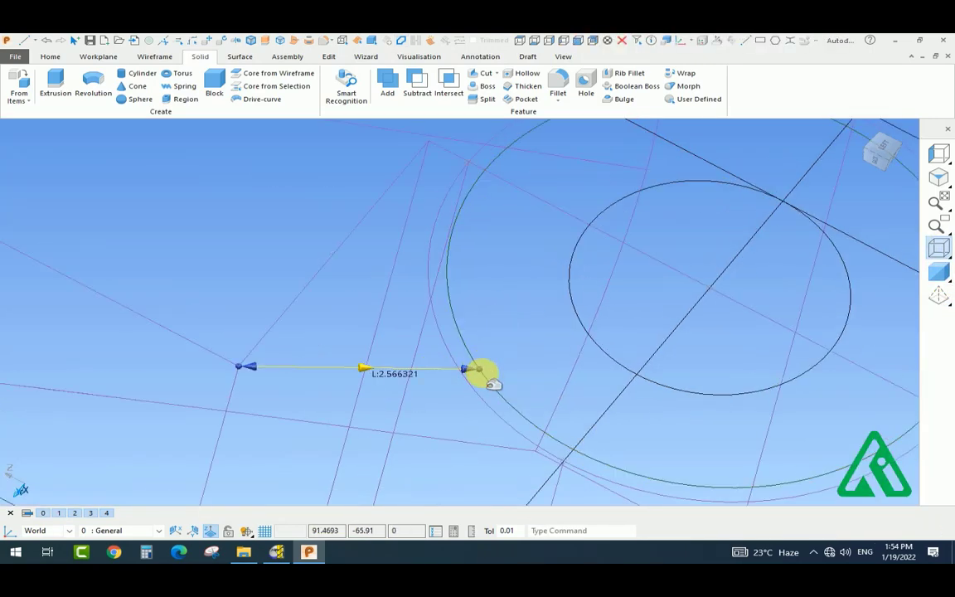
key(h)
click(476, 370)
click(457, 313)
scroll(458, 312, down, 5)
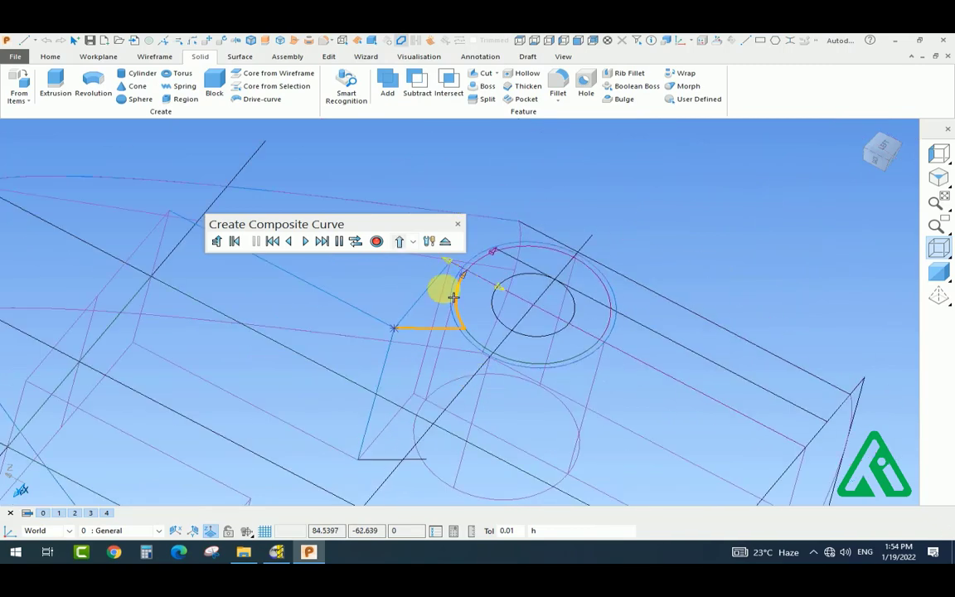
click(377, 241)
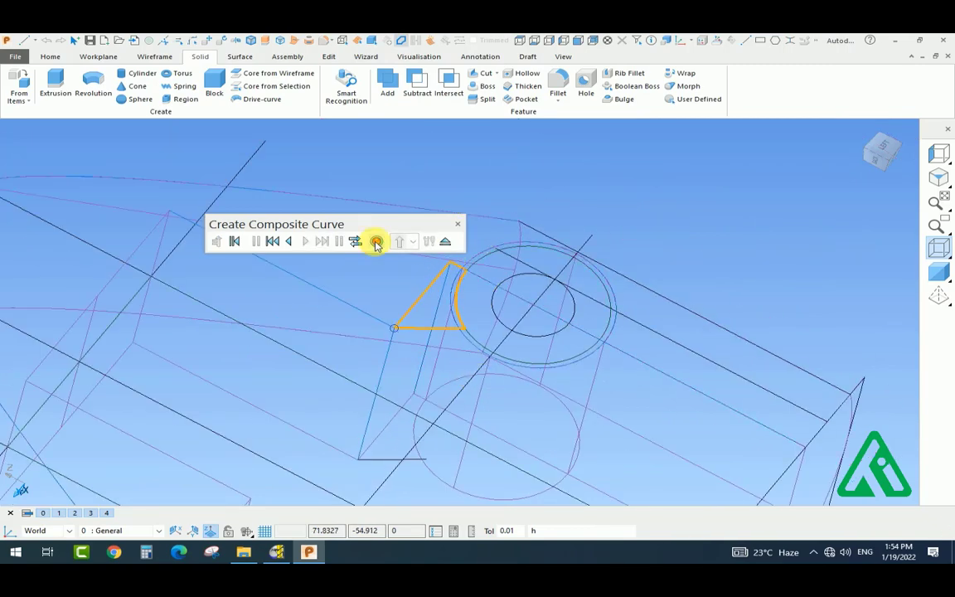
Extrude the closed gap profile with a length of 10 to fill the corner beside the boss
click(939, 272)
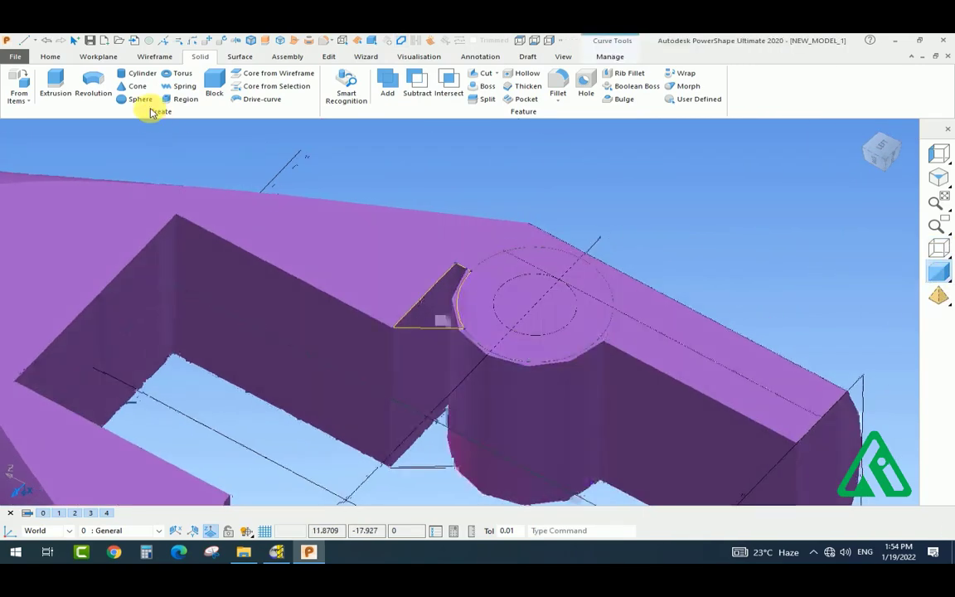
click(56, 81)
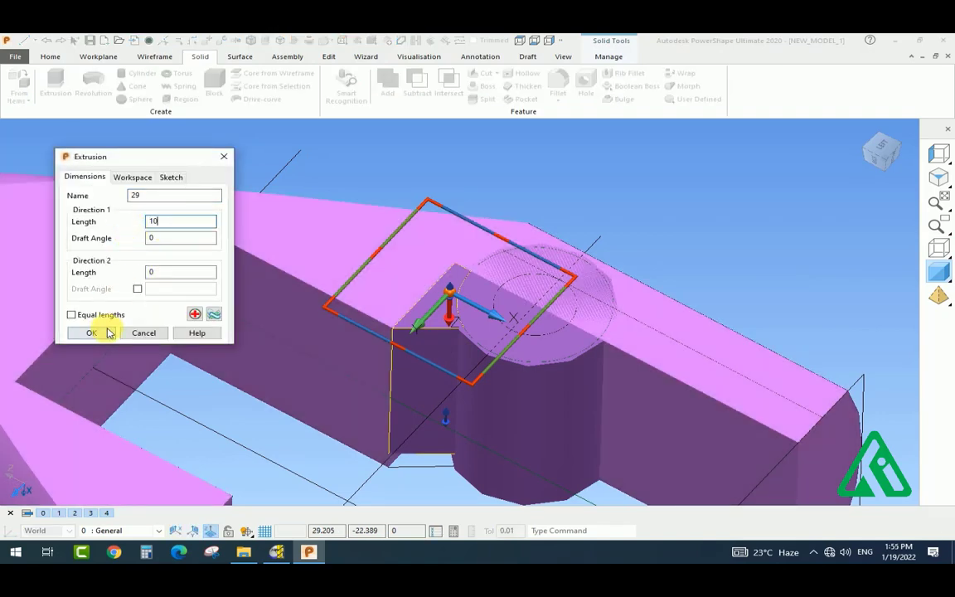
click(91, 332)
Mirror copies of the boss and corner filler solids across the ZX plane onto the other prong
middle_drag(622, 406, 494, 347)
click(537, 389)
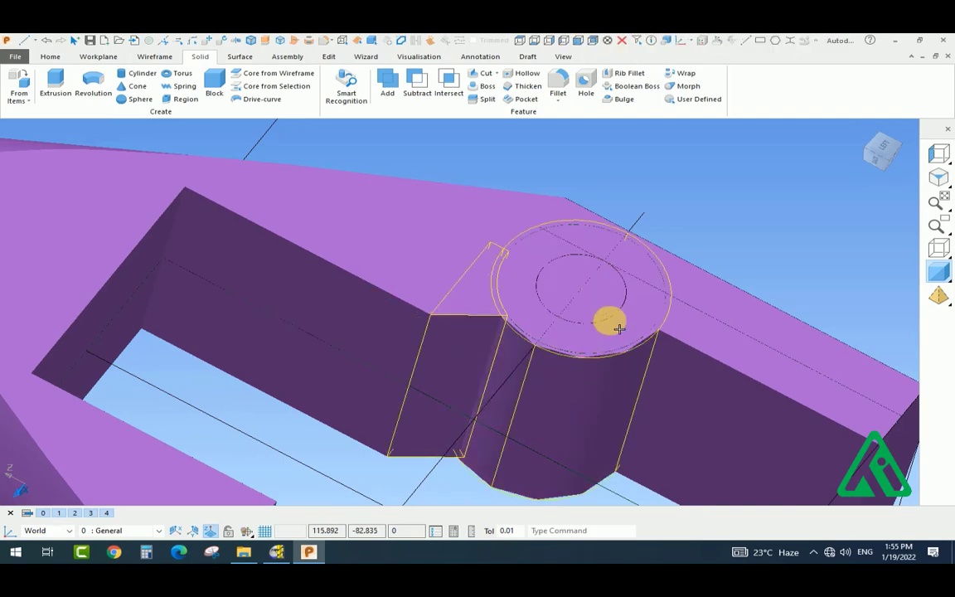
scroll(619, 329, down, 4)
middle_drag(619, 329, 551, 269)
click(236, 40)
click(183, 157)
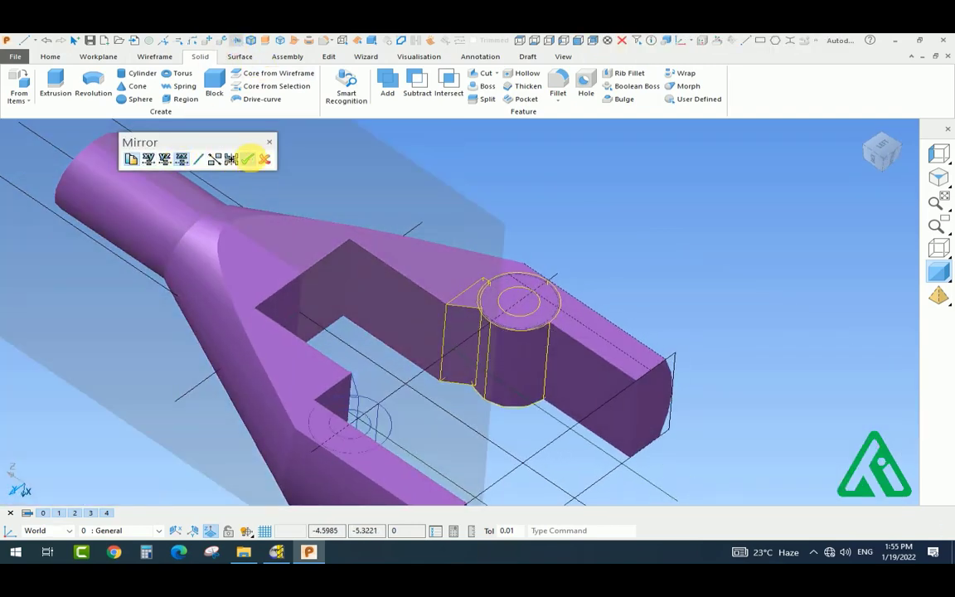
click(248, 158)
Unite the bosses and corner fillers on both prongs with the fork body by Boolean addition
middle_drag(682, 218, 567, 376)
click(387, 79)
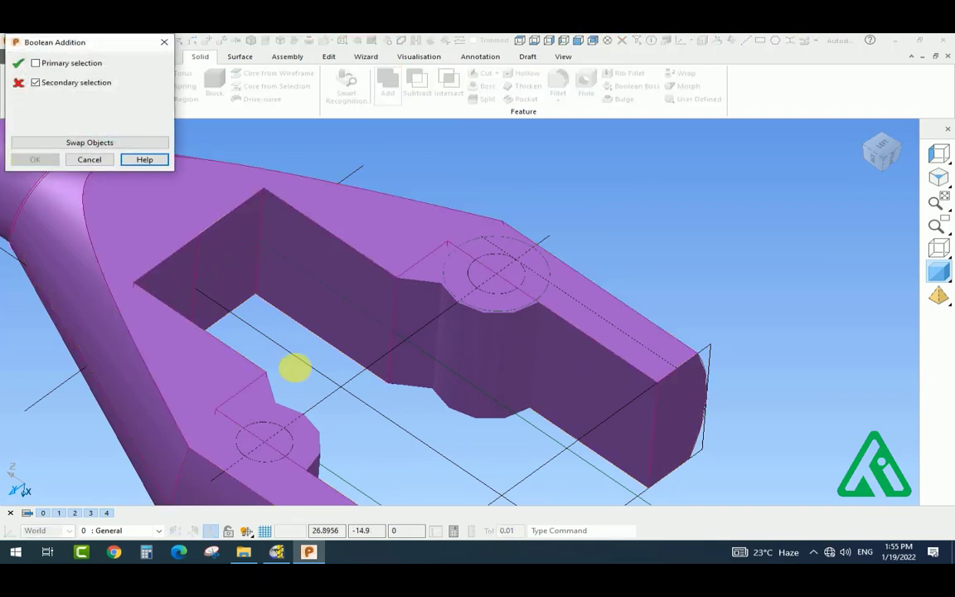
click(421, 311)
click(257, 390)
click(46, 162)
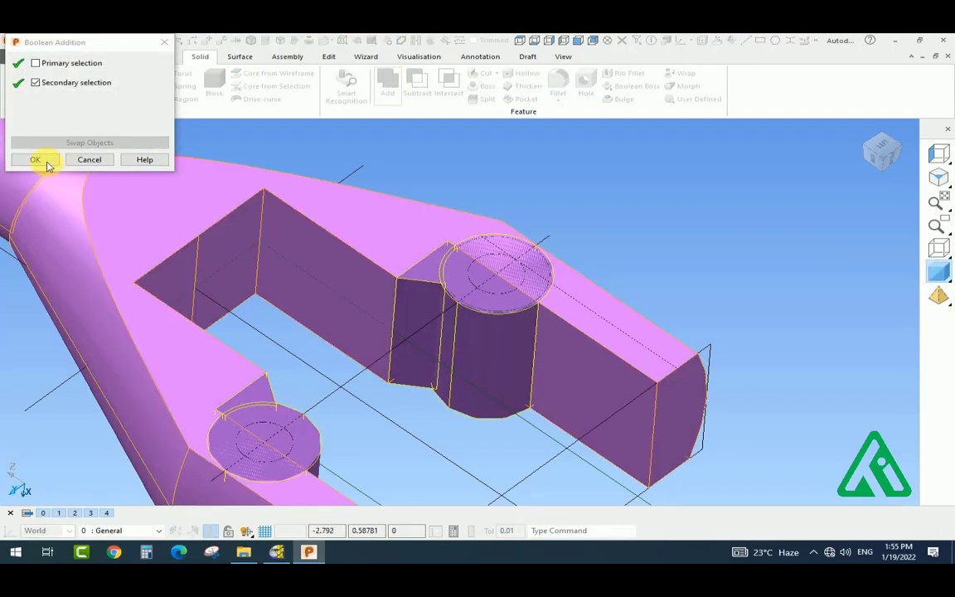
Hide level 1 and solid-cut the small circles on both bosses through the prongs, using a blind depth of about 14.3 on the second
click(59, 513)
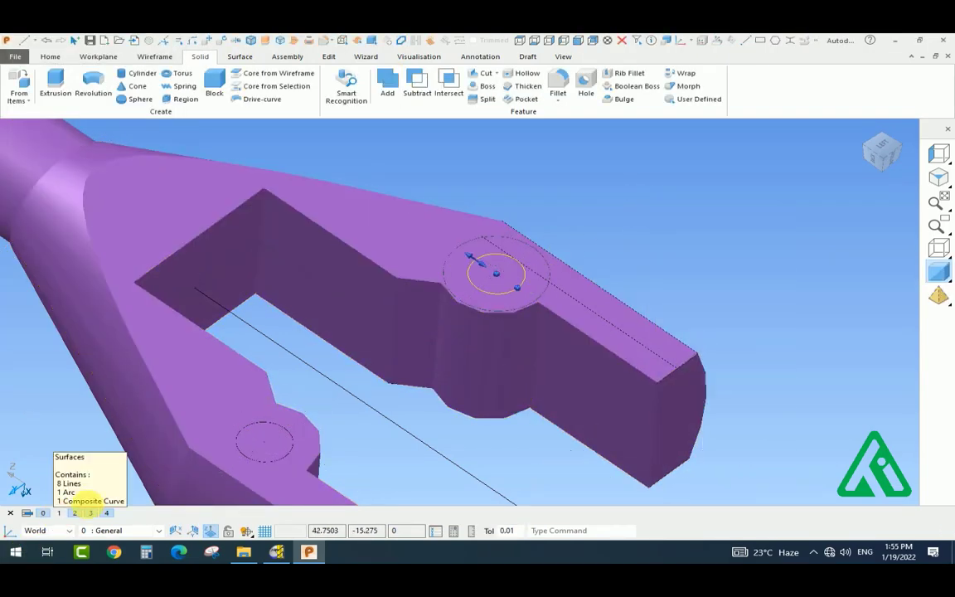
middle_drag(471, 293, 458, 269)
click(485, 77)
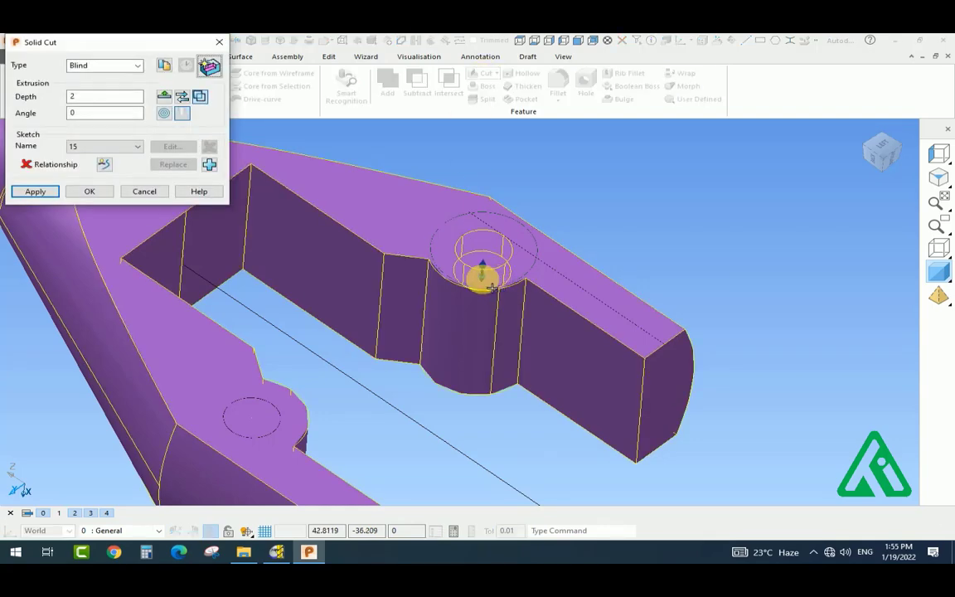
click(36, 190)
click(289, 412)
mouse_move(289, 413)
middle_down()
mouse_move(215, 424)
mouse_move(264, 337)
middle_up()
middle_drag(352, 426, 288, 423)
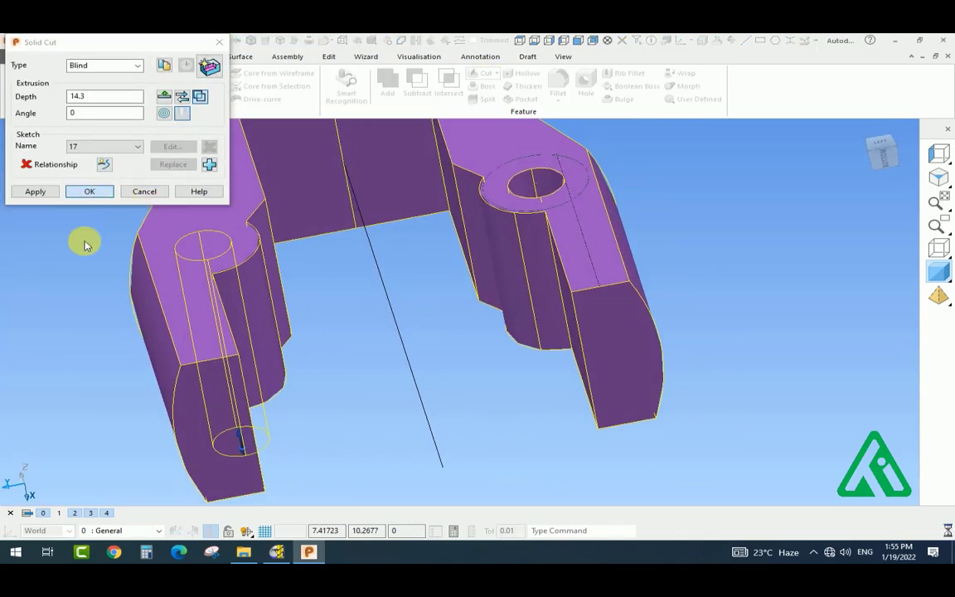
click(90, 191)
middle_drag(145, 246, 589, 317)
scroll(526, 316, up, 3)
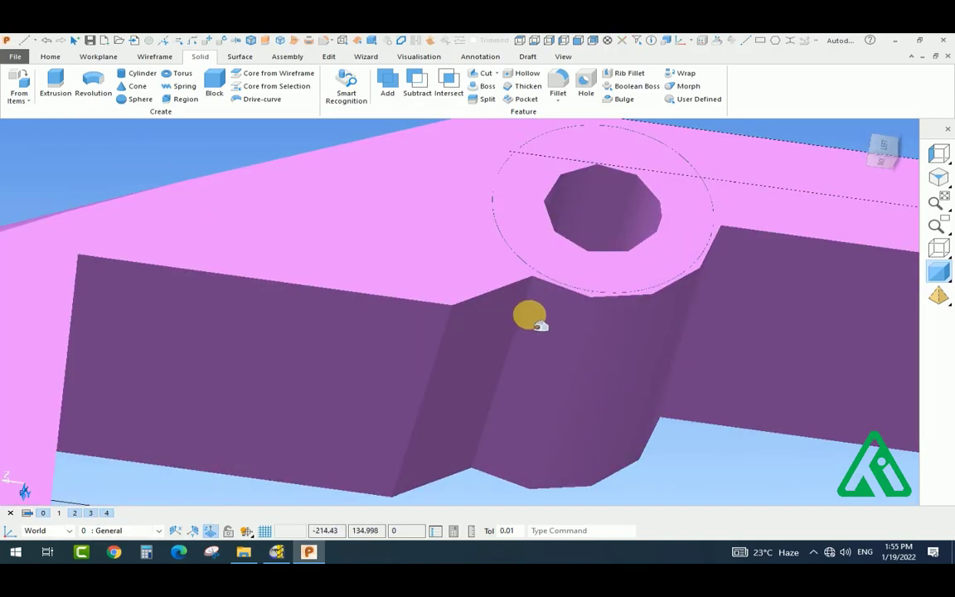
scroll(575, 191, up, 5)
scroll(581, 364, down, 10)
Create a full circle with a diameter of 3 centred on the end face of the cylindrical shank
middle_drag(580, 364, 282, 286)
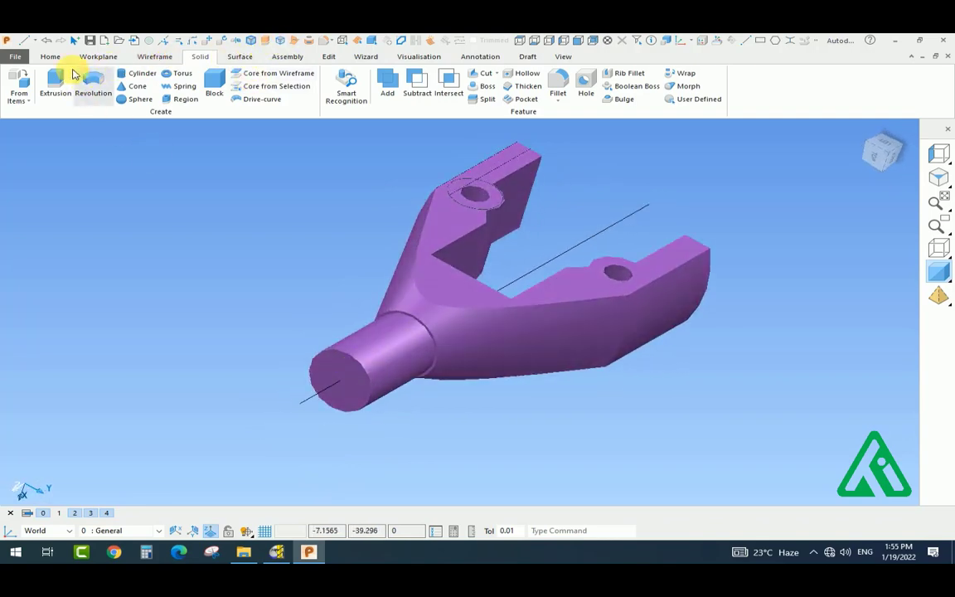
scroll(64, 76, up, 1)
click(47, 99)
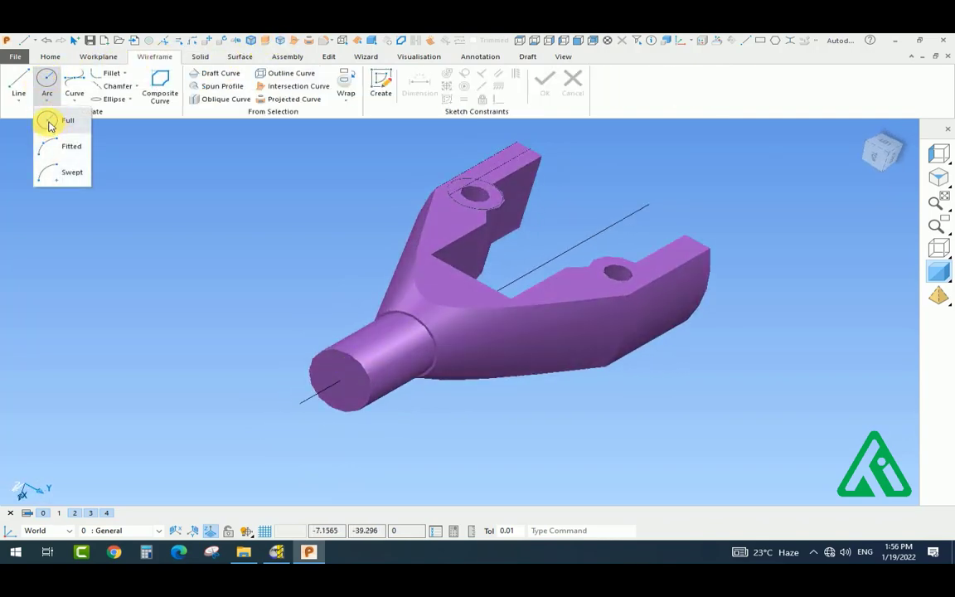
click(48, 123)
scroll(315, 373, up, 2)
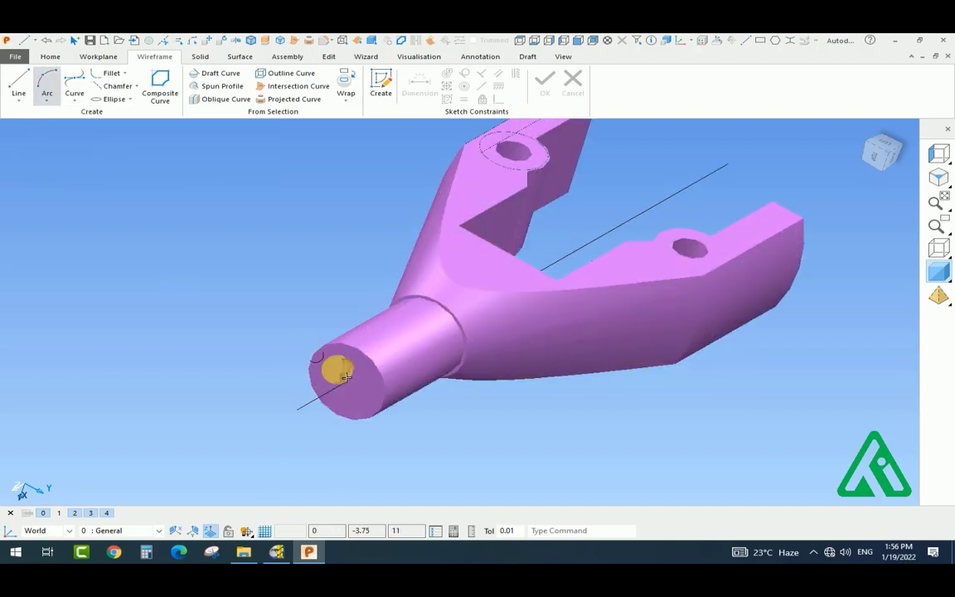
click(383, 403)
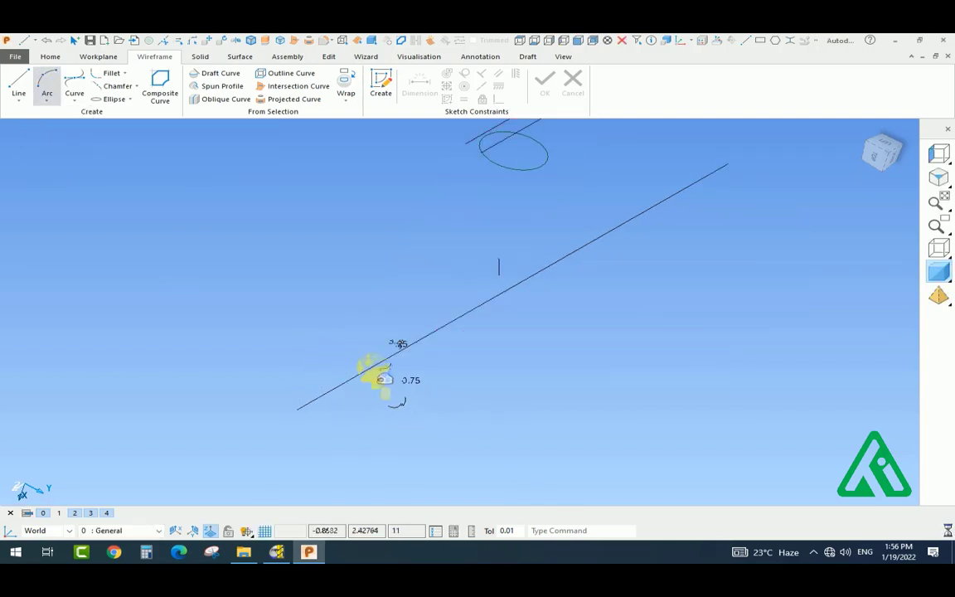
click(363, 354)
click(74, 79)
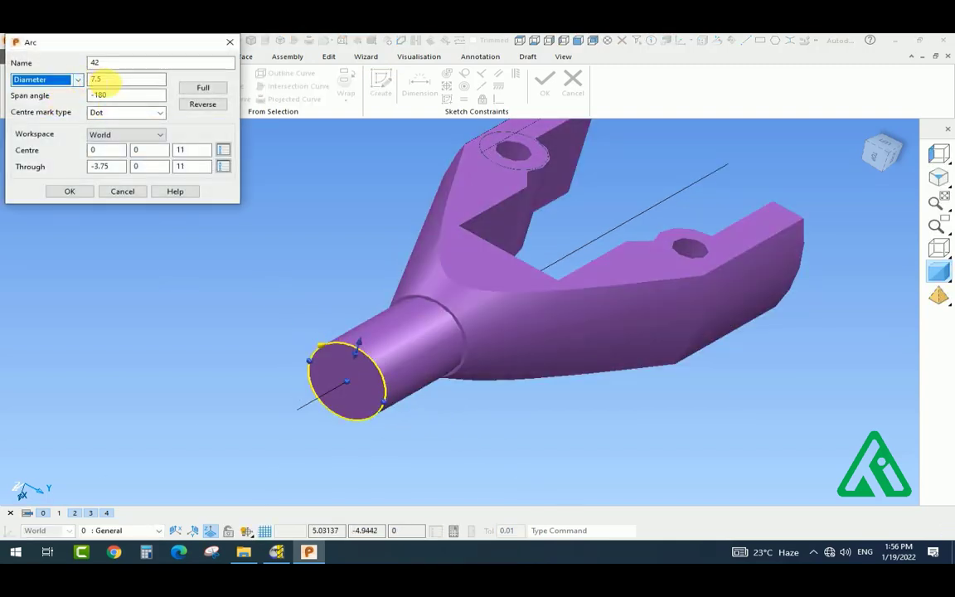
click(62, 89)
text(3)
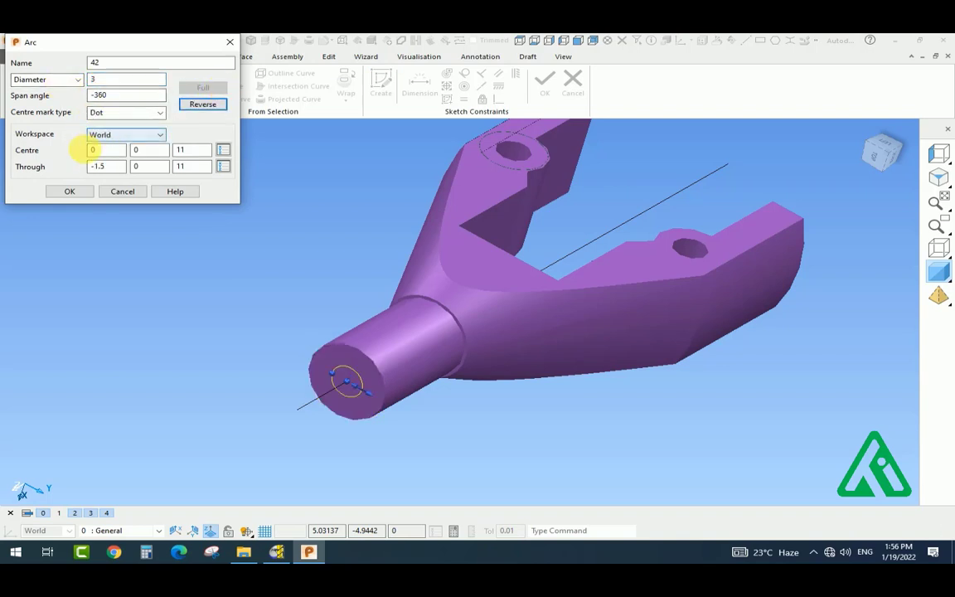
click(70, 191)
Cut the shank's end-face circle into the solid along the shank axis to make a central hole
middle_drag(615, 295, 320, 494)
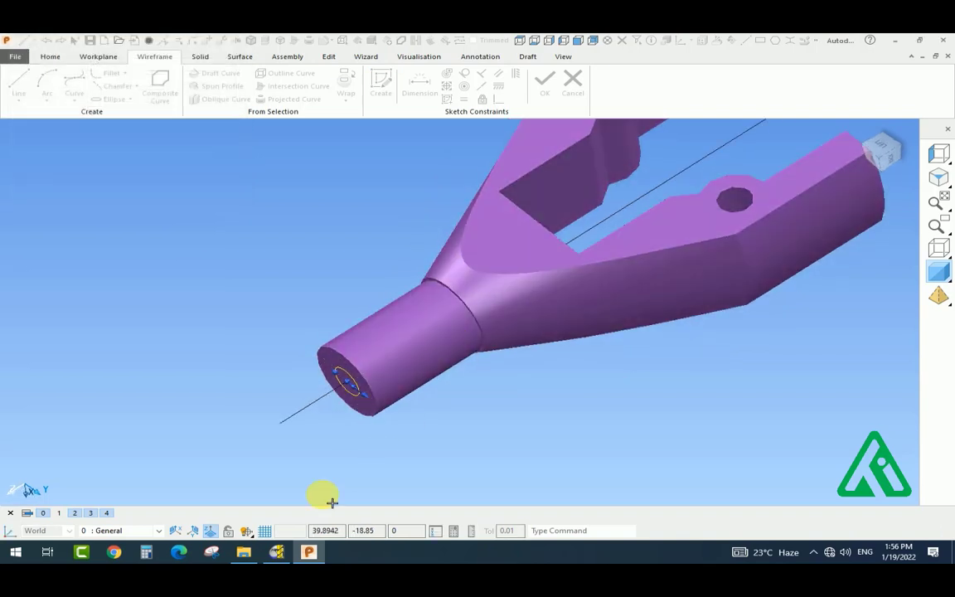
click(200, 56)
click(423, 85)
drag(443, 355, 538, 233)
click(137, 192)
middle_drag(477, 371, 535, 164)
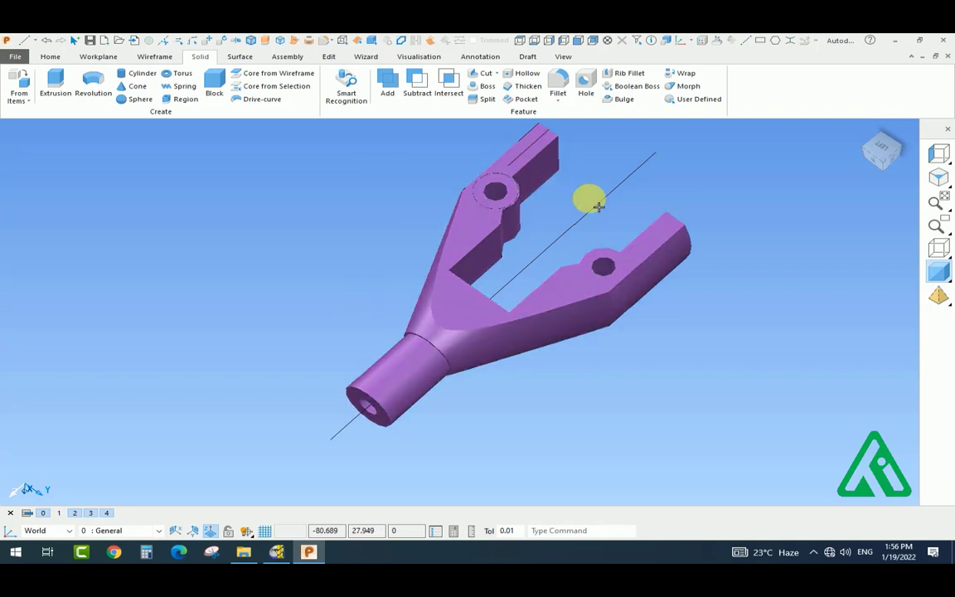
Move the leftover lines and circle on the prong to the hidden Surfaces level
key(Delete)
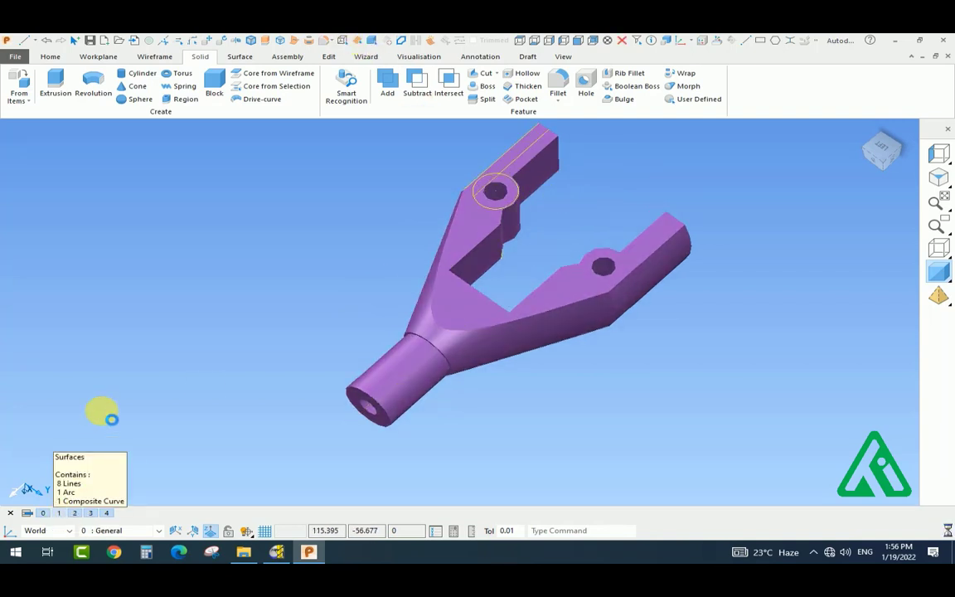
right_click(61, 513)
middle_drag(563, 403, 696, 290)
Fit a block around the fork in the side view to check its overall length
click(578, 39)
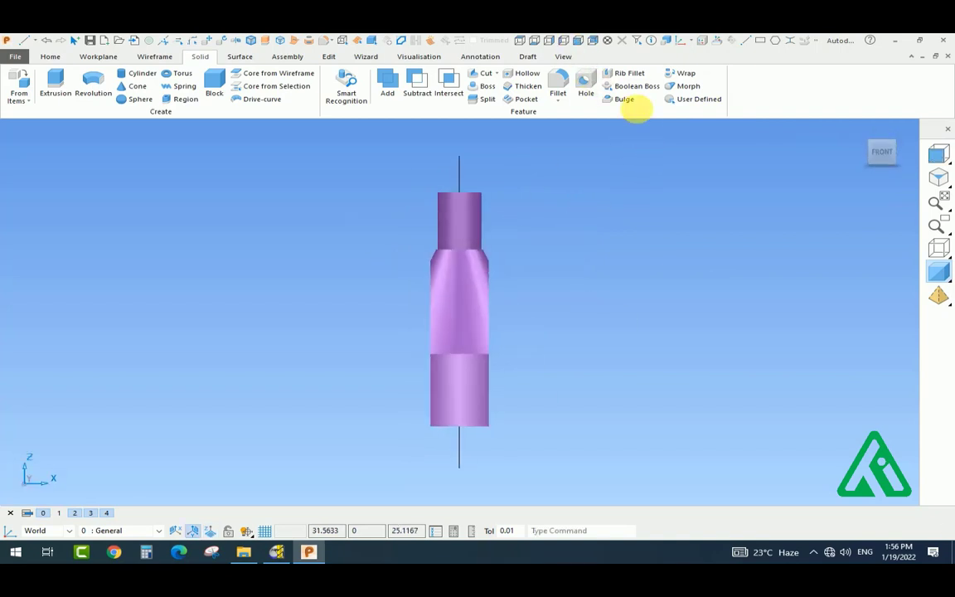
click(565, 40)
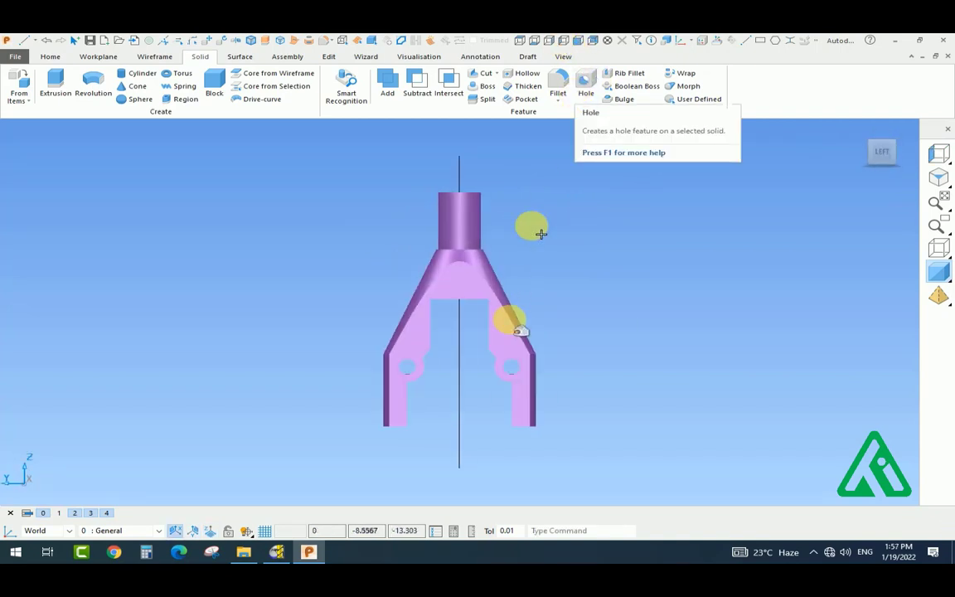
scroll(518, 331, down, 5)
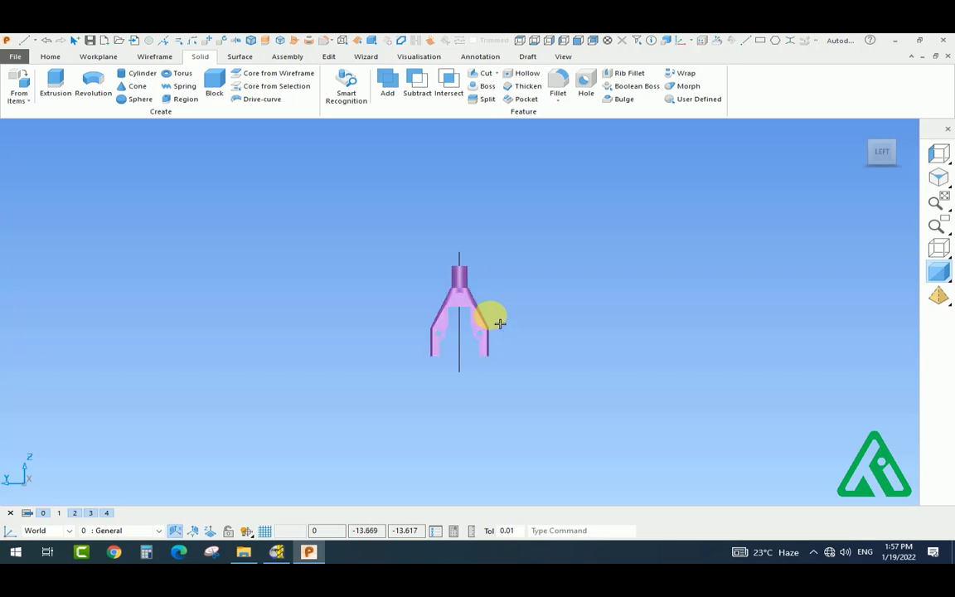
click(499, 324)
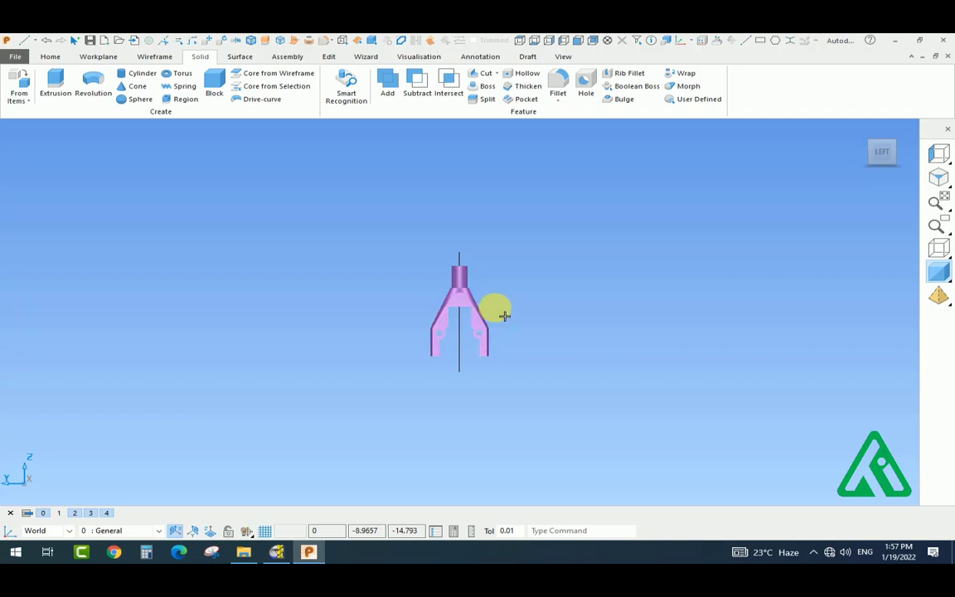
click(486, 285)
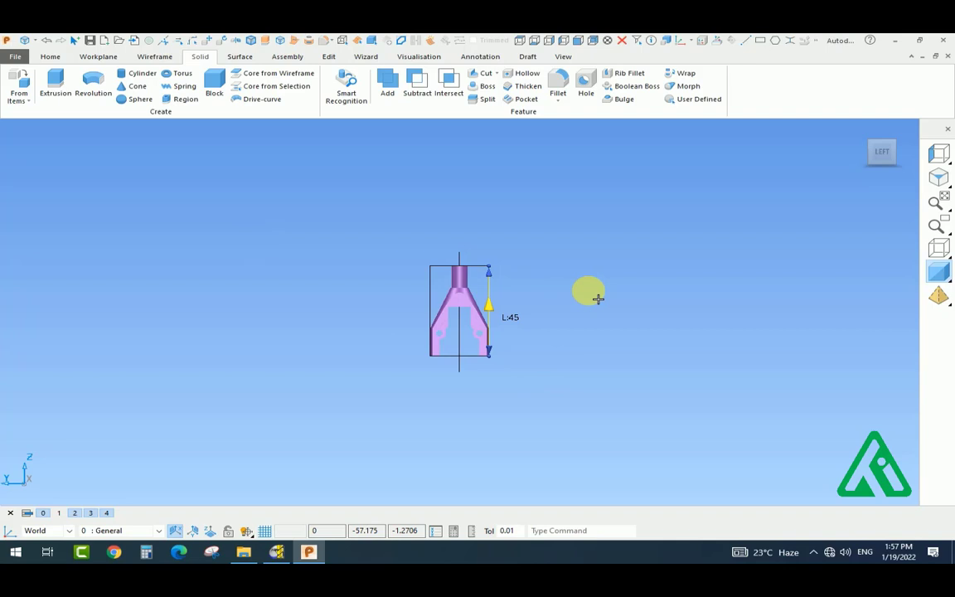
middle_drag(460, 277, 533, 271)
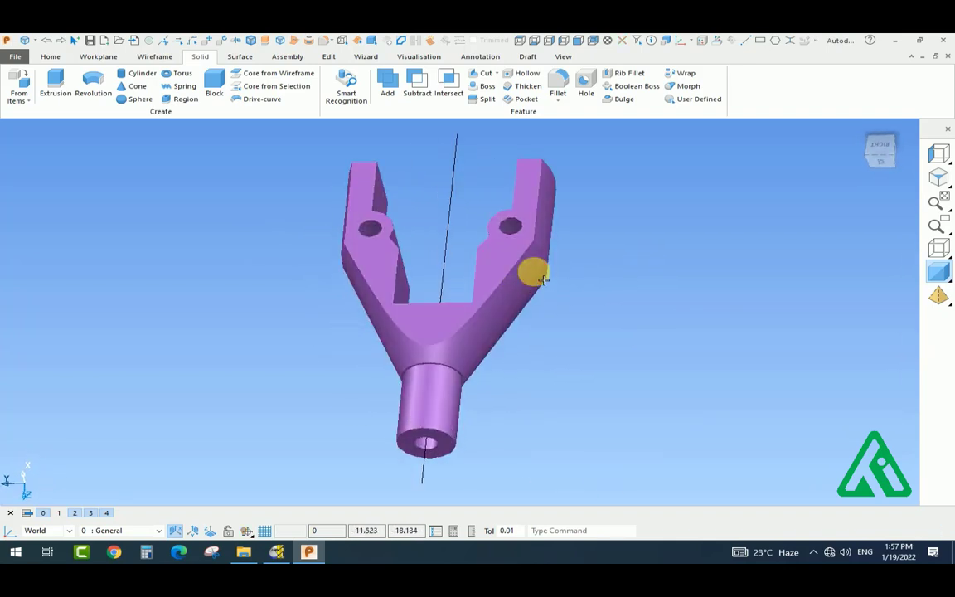
click(601, 174)
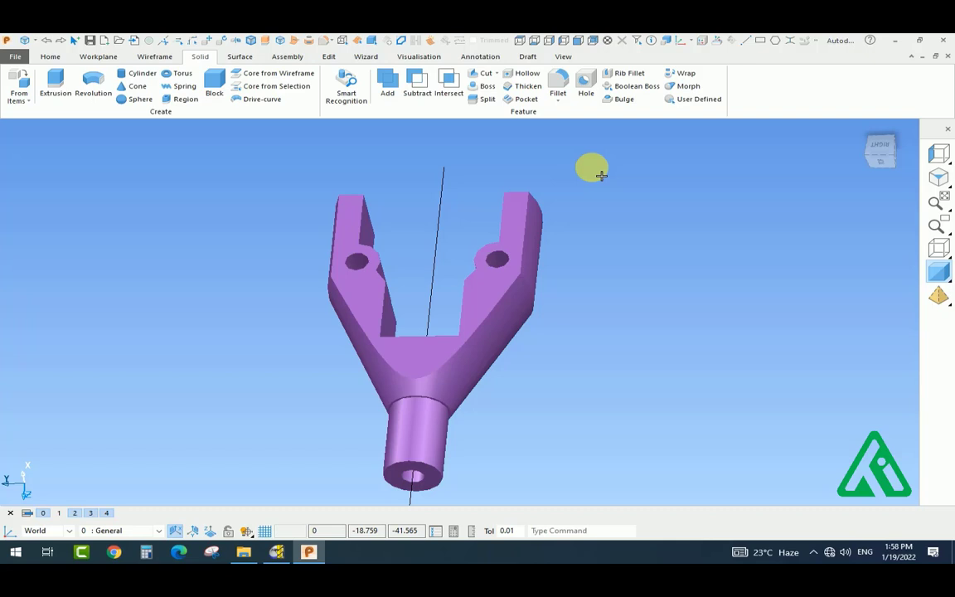
middle_drag(572, 174, 506, 353)
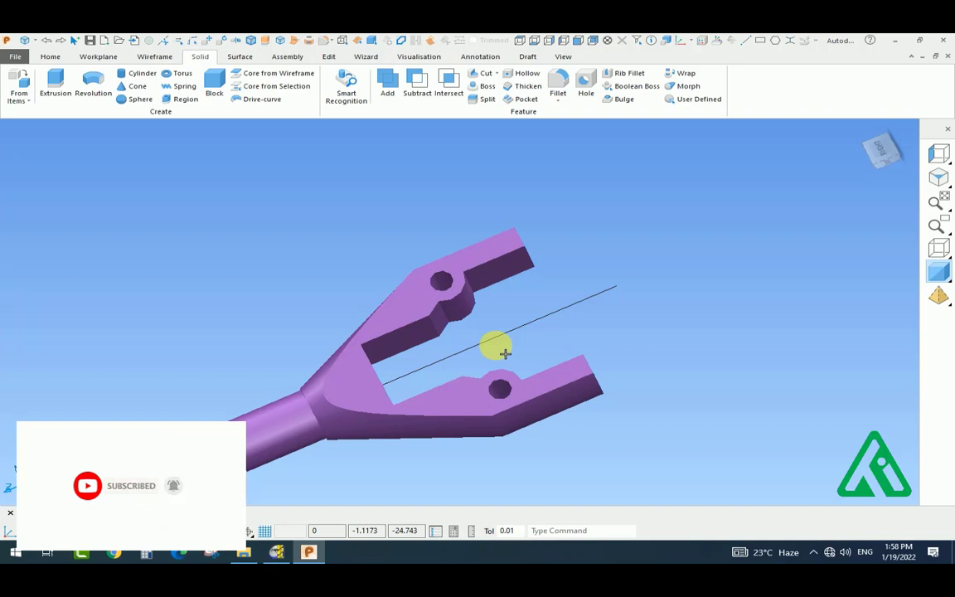
middle_drag(506, 354, 398, 439)
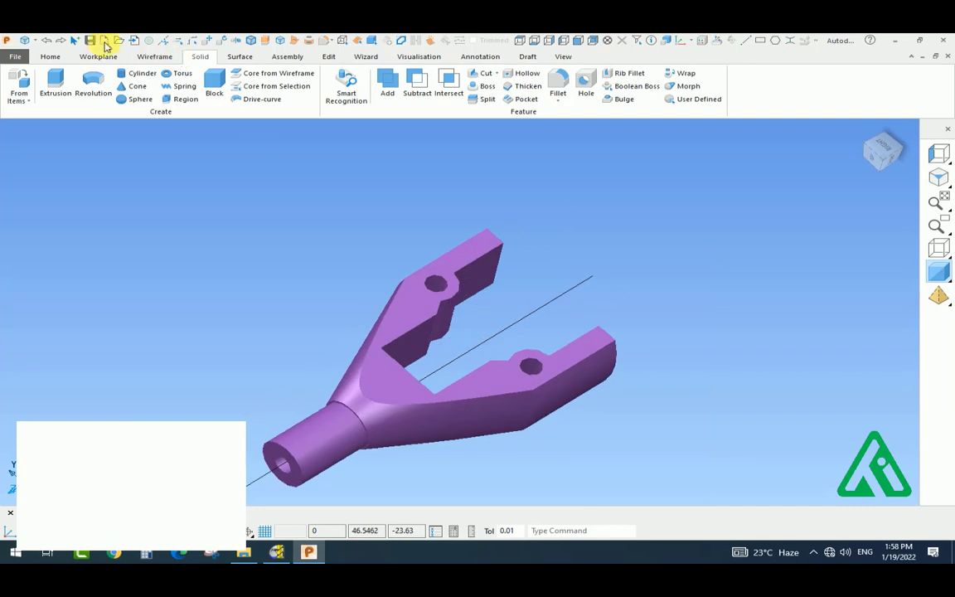